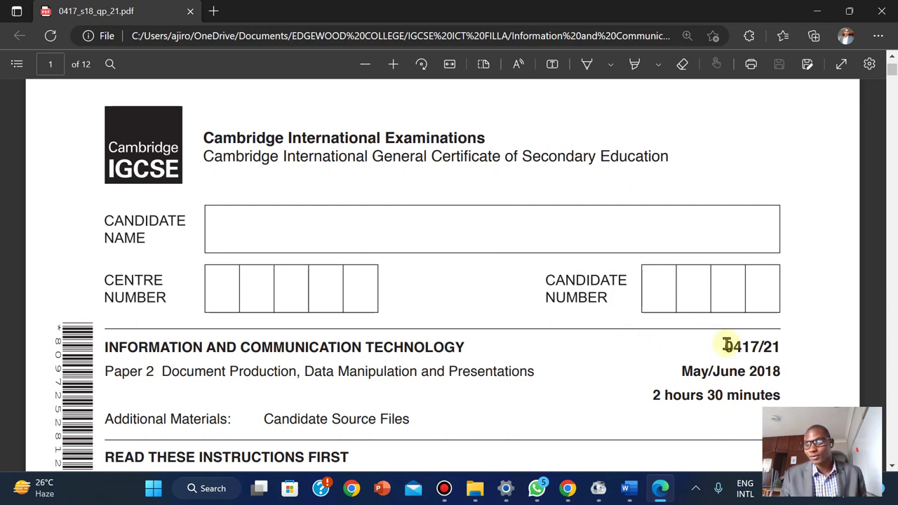
# Scroll the exam paper to page 10's Task 4 mail merge instructions, then switch to the source files folder.
pyautogui.moveTo(890, 74); pyautogui.dragTo(893, 367)
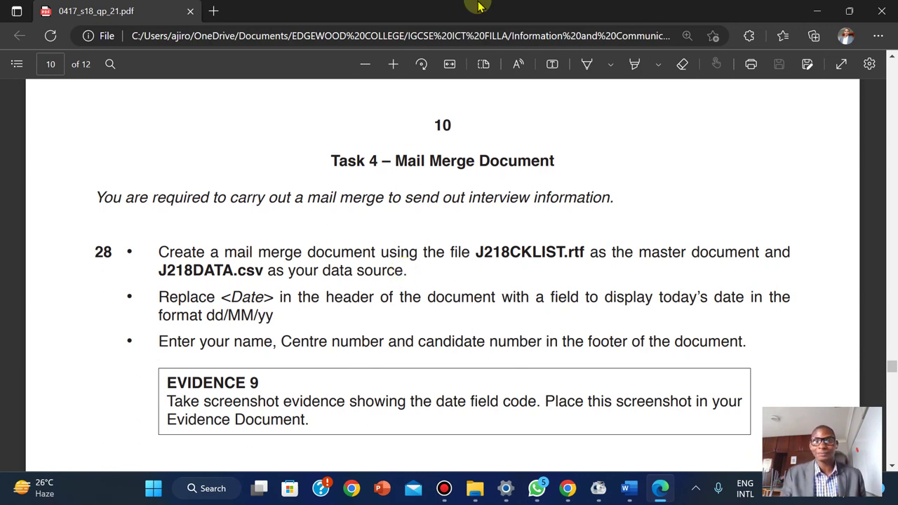
pyautogui.moveTo(493, 7)
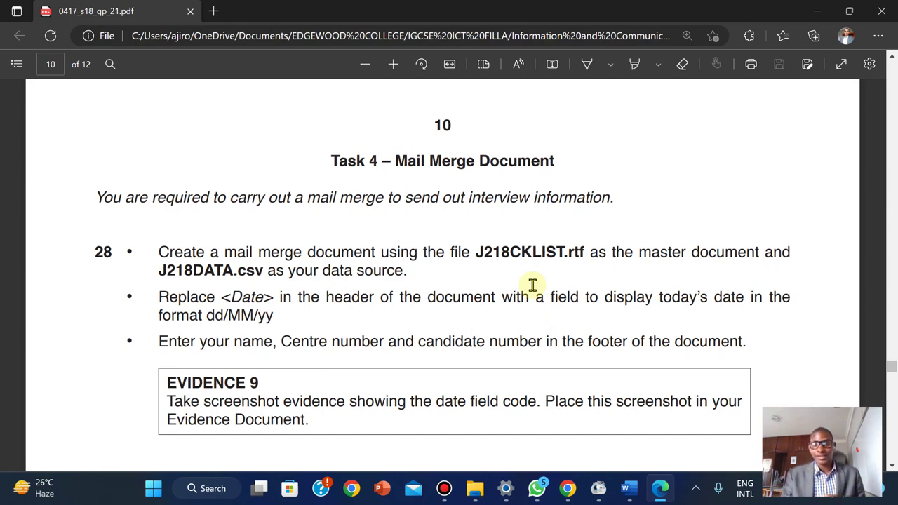
pyautogui.moveTo(475, 486)
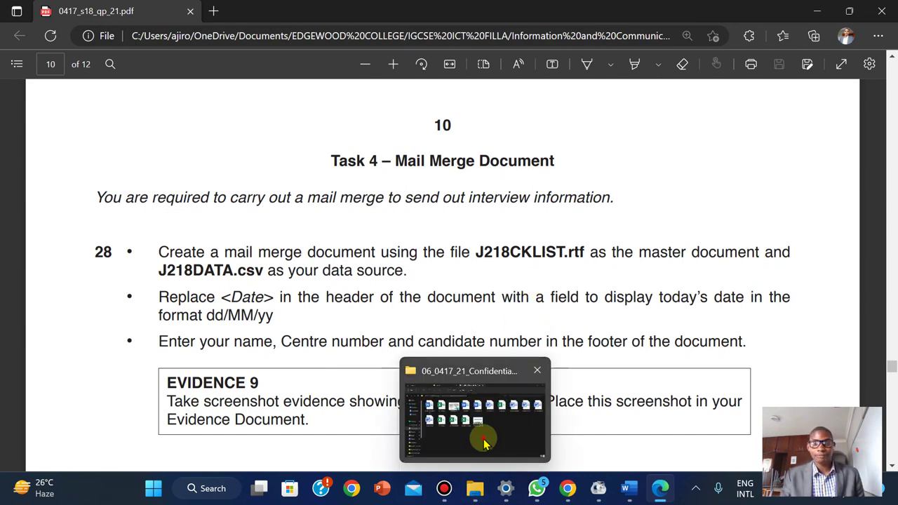
pyautogui.click(484, 442)
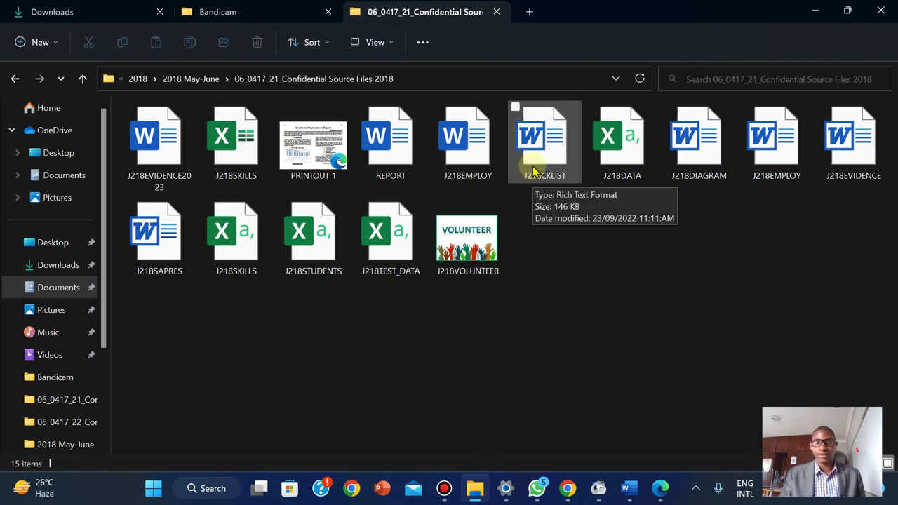
# Open J218CKLIST in Word with editing enabled, then return to the exam paper in Edge.
pyautogui.doubleClick(533, 171)
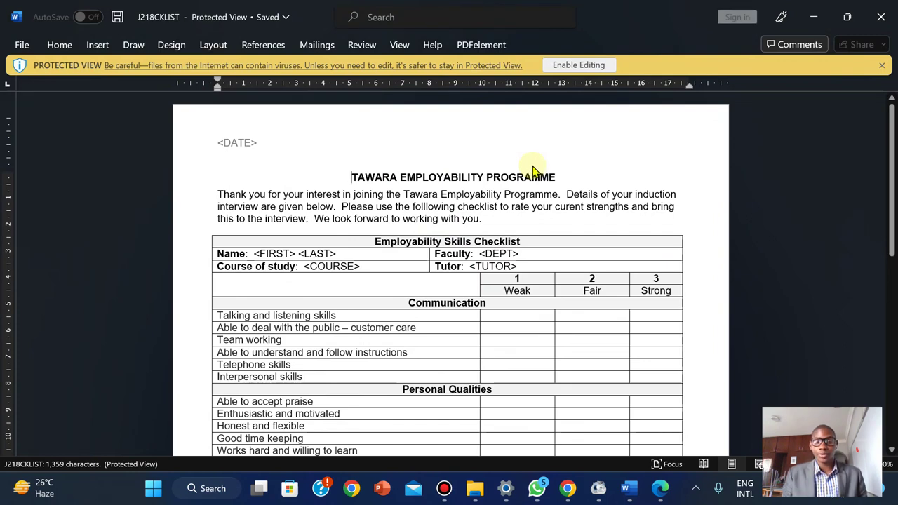
pyautogui.click(581, 63)
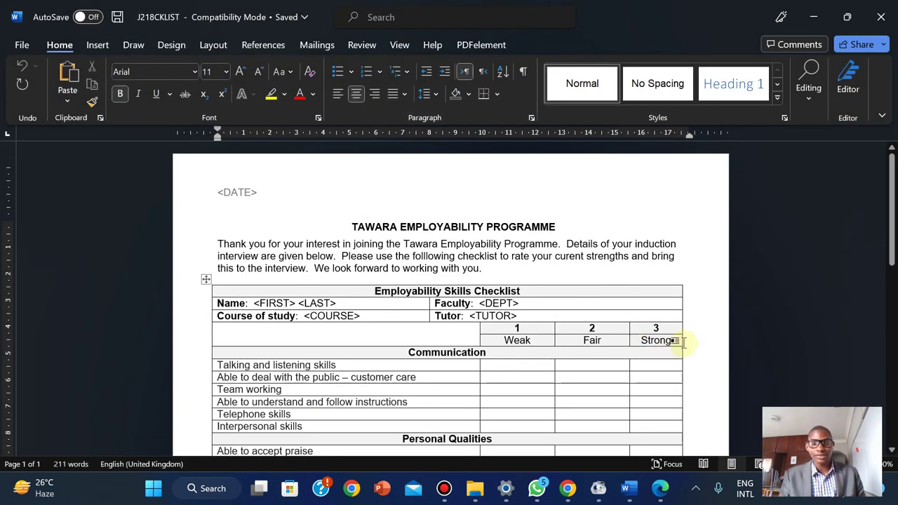
pyautogui.moveTo(890, 184)
pyautogui.mouseDown()
pyautogui.moveTo(889, 363)
pyautogui.moveTo(891, 180)
pyautogui.mouseUp()
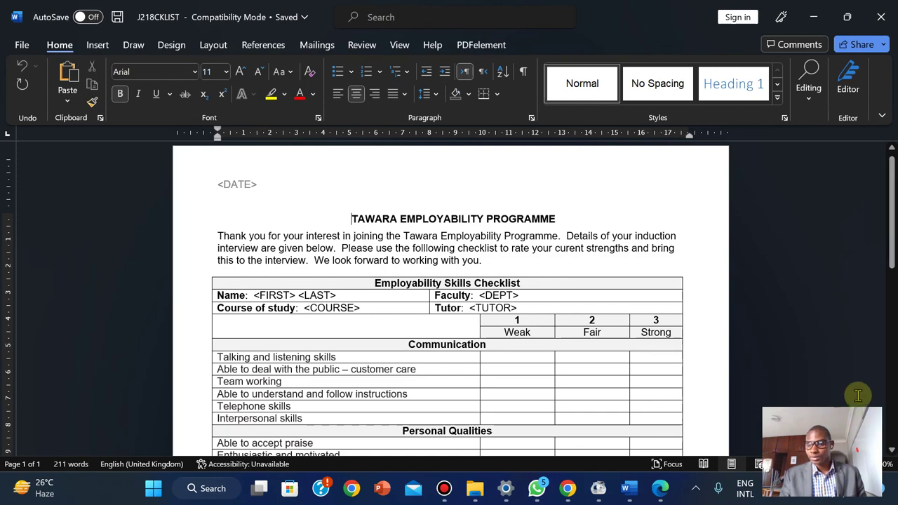
pyautogui.scroll(4, 829, 270)
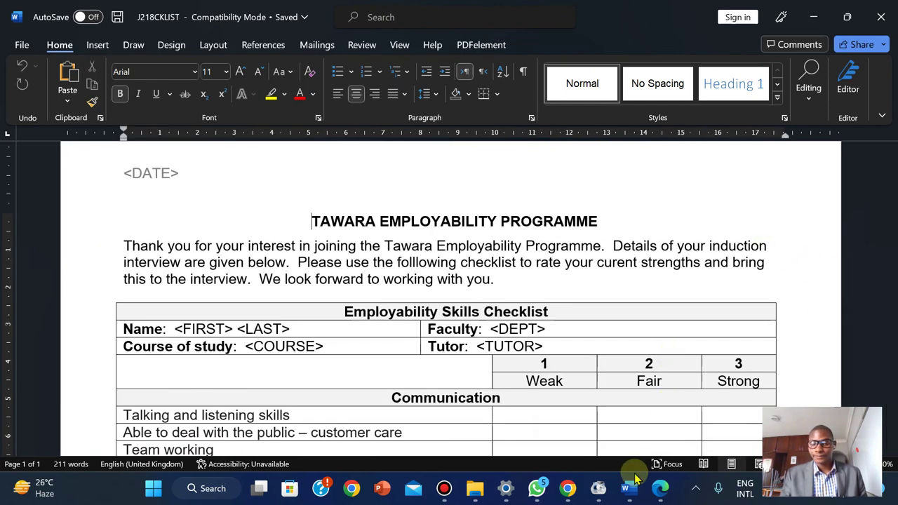
pyautogui.click(661, 491)
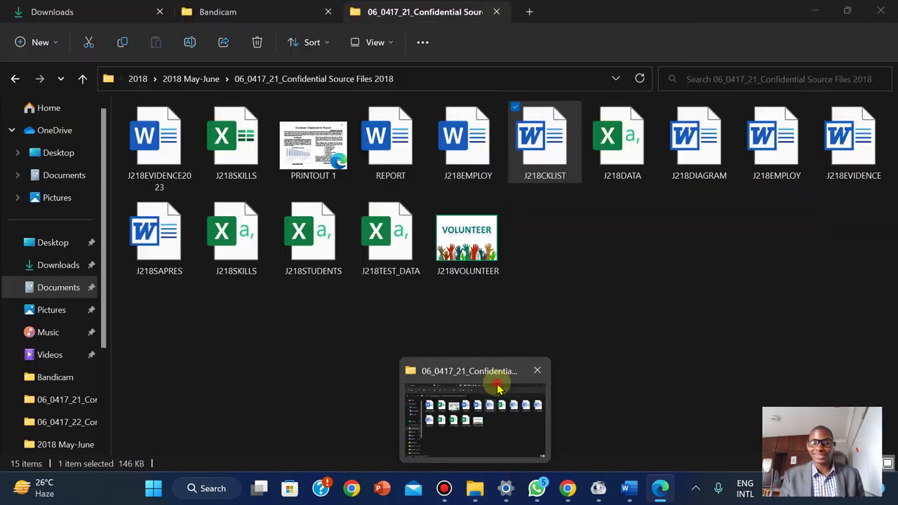
# Open the J218DATA.csv data file from the source files folder in Excel.
pyautogui.click(496, 387)
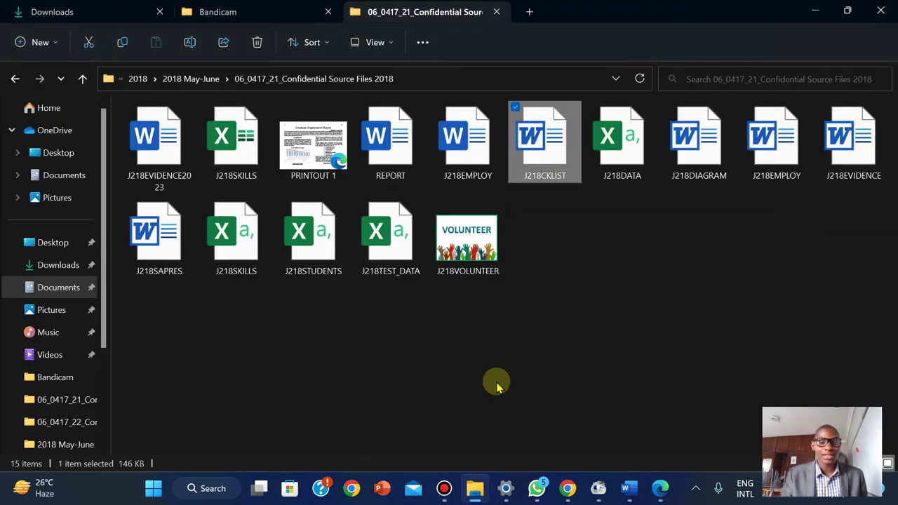
pyautogui.doubleClick(627, 160)
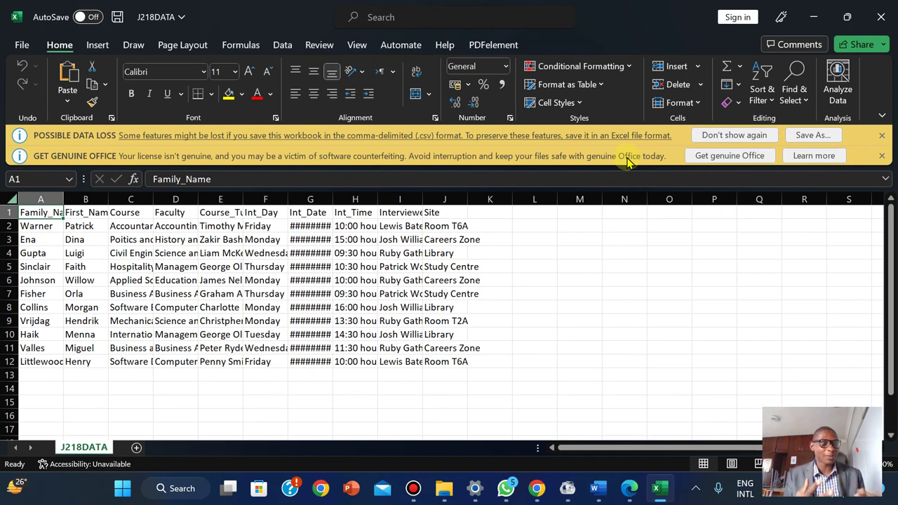
# AutoFit columns A through J, Family_Name to Site, so dates, times and full names display.
pyautogui.doubleClick(63, 199)
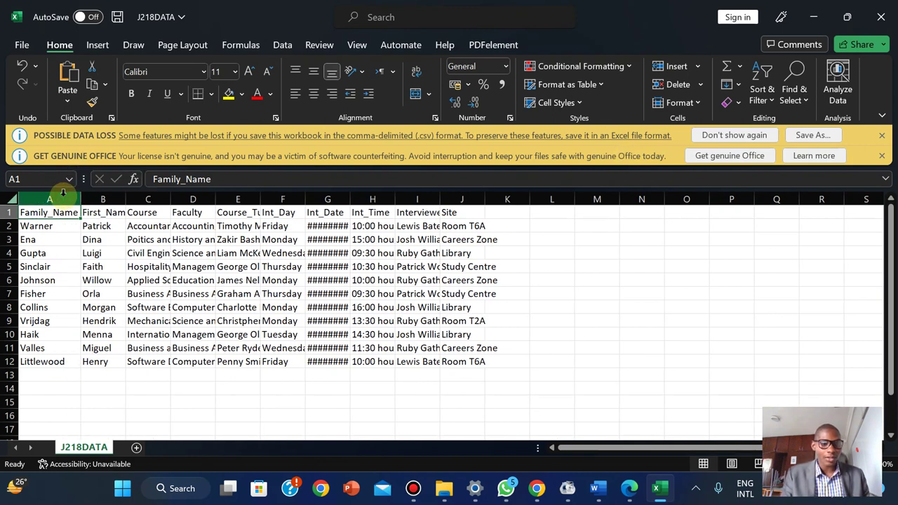
pyautogui.doubleClick(128, 199)
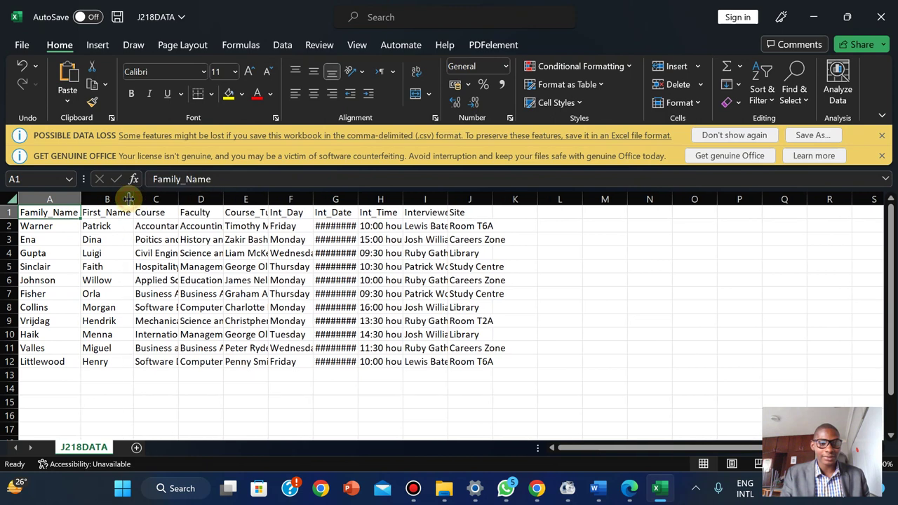
pyautogui.doubleClick(177, 199)
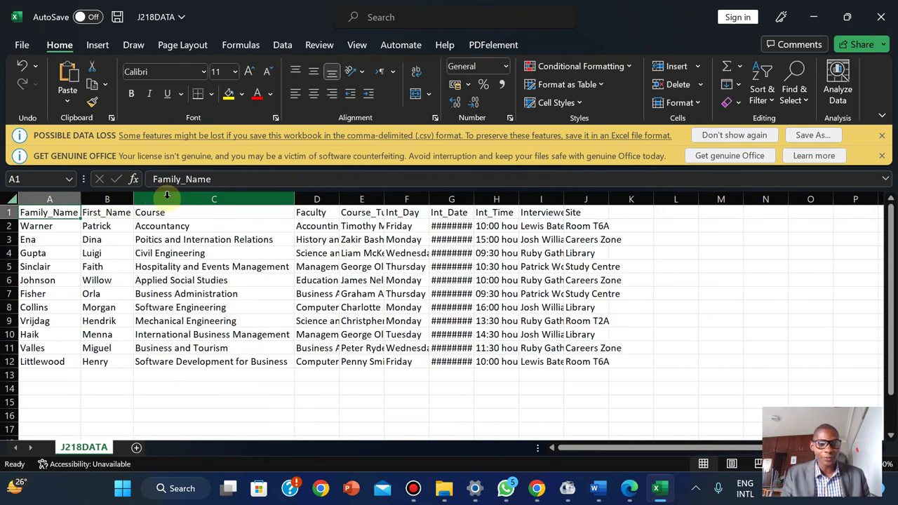
pyautogui.doubleClick(339, 199)
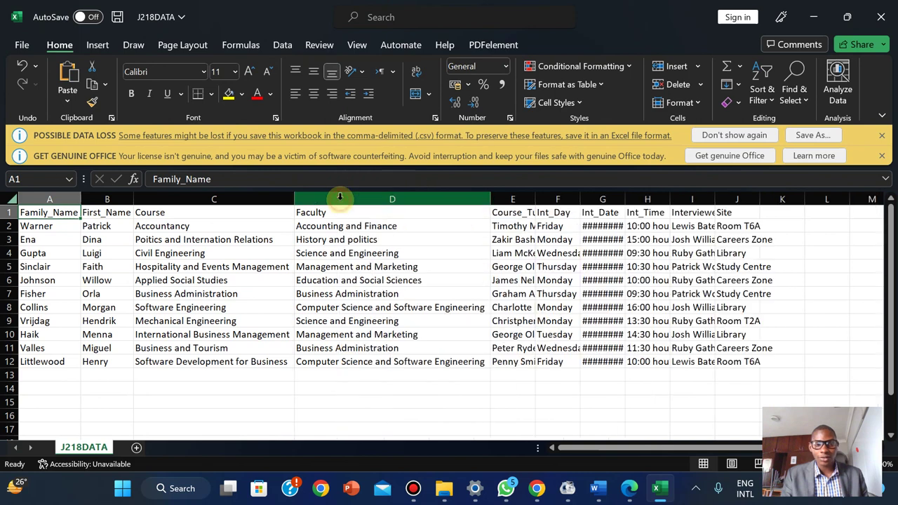
pyautogui.doubleClick(535, 199)
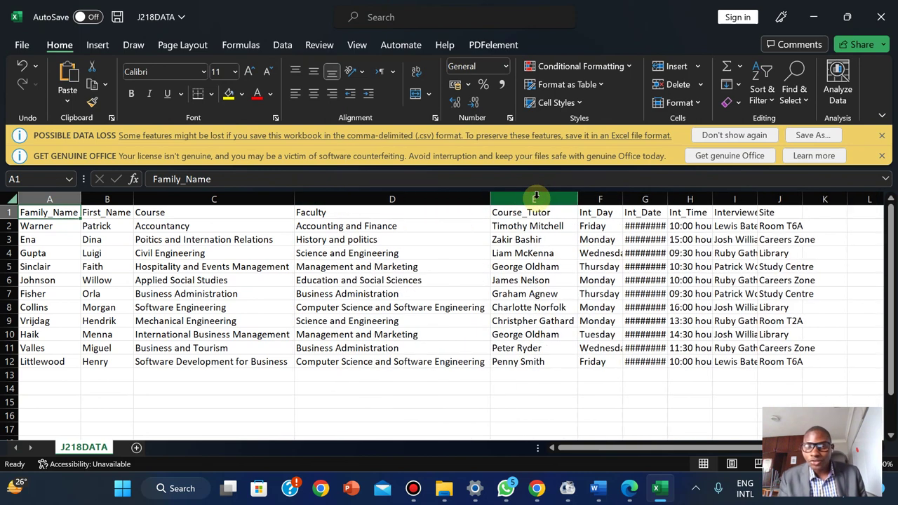
pyautogui.doubleClick(624, 194)
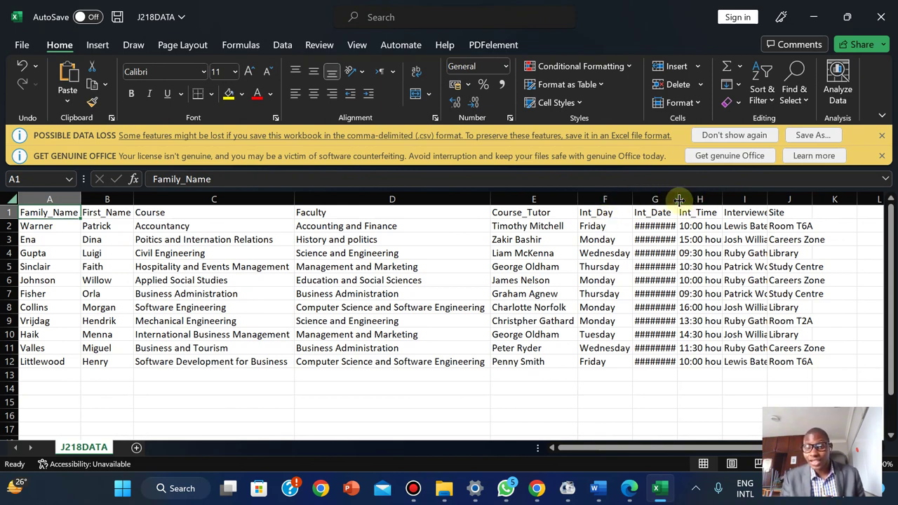
pyautogui.doubleClick(679, 199)
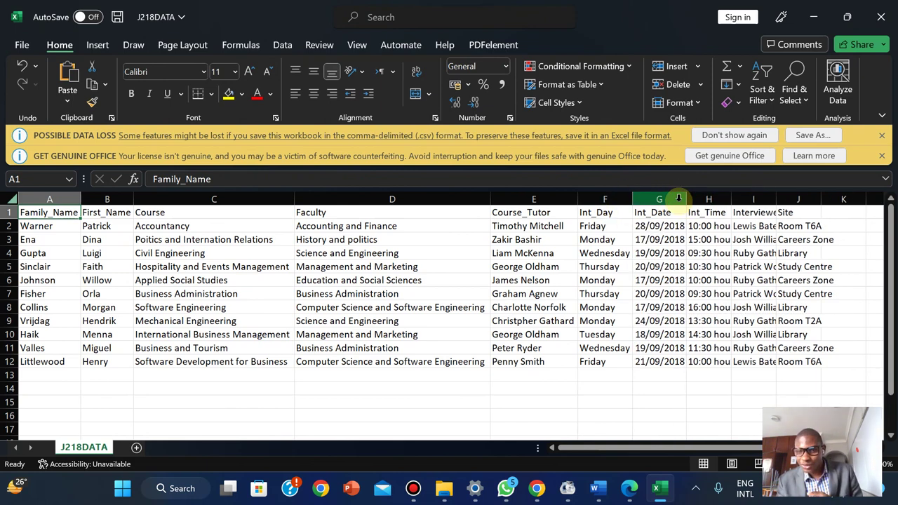
pyautogui.doubleClick(729, 197)
pyautogui.doubleClick(786, 199)
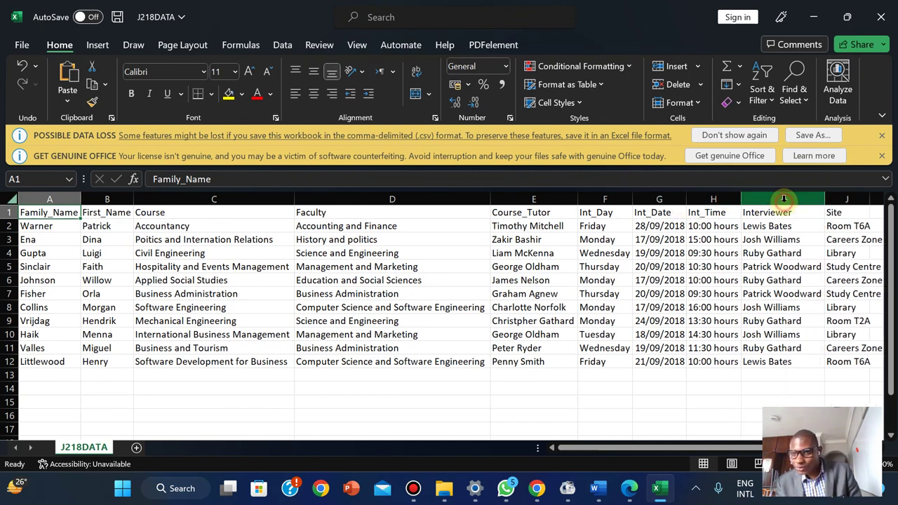
pyautogui.moveTo(581, 447); pyautogui.dragTo(596, 448)
pyautogui.doubleClick(806, 194)
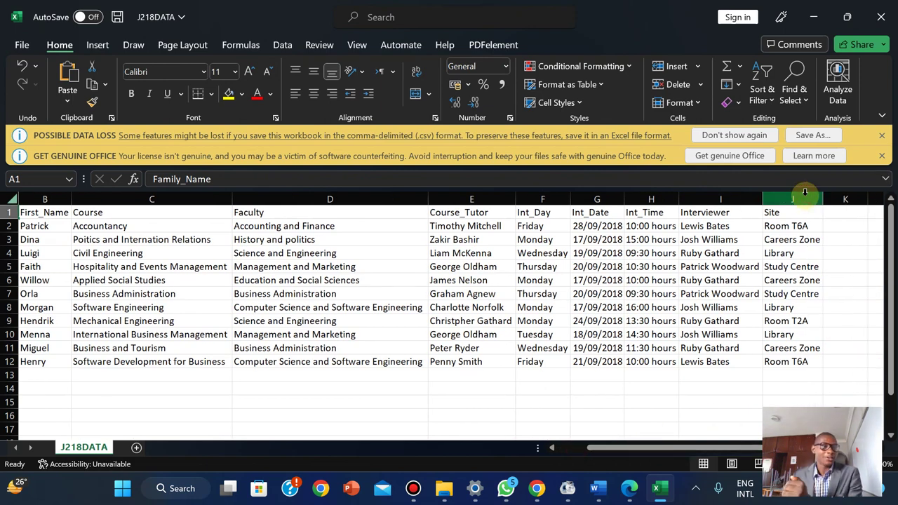
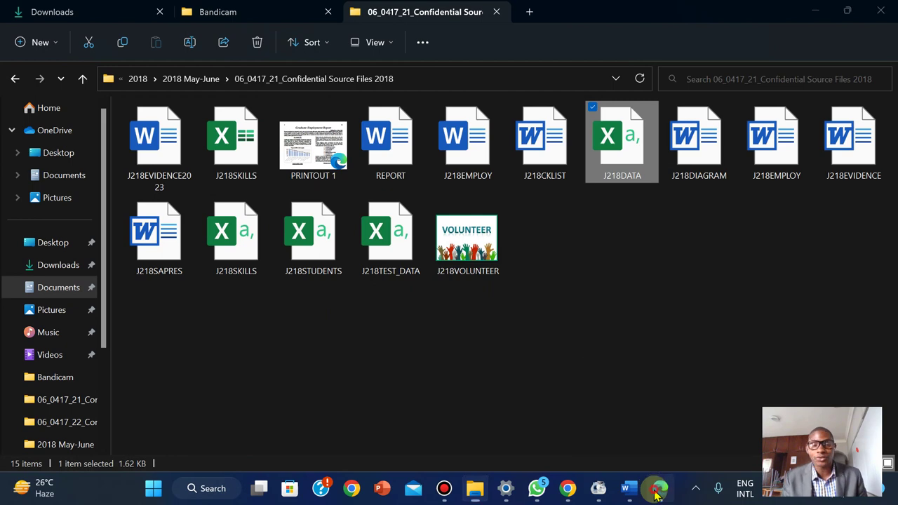
# Bring the 0417_s18_qp_21 exam question paper to the front.
pyautogui.click(658, 489)
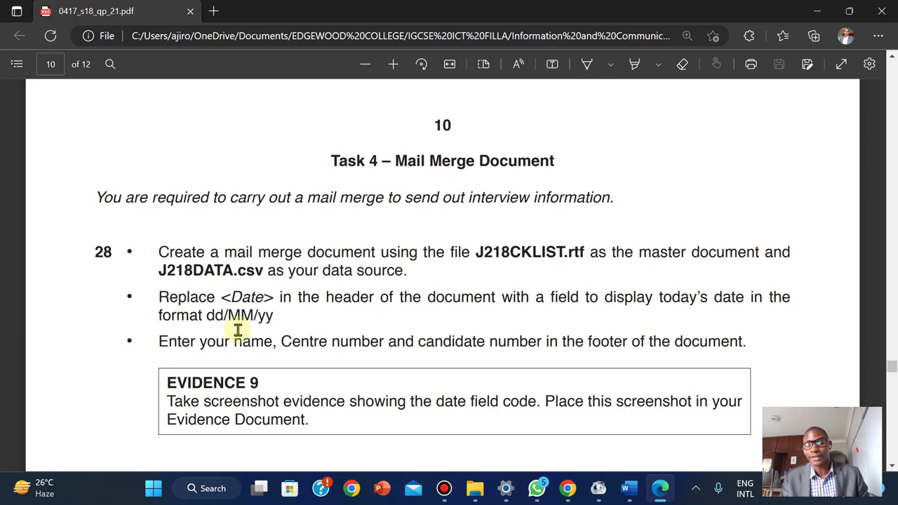
# Switch back to the J218CKLIST checklist document in Word.
pyautogui.moveTo(626, 486)
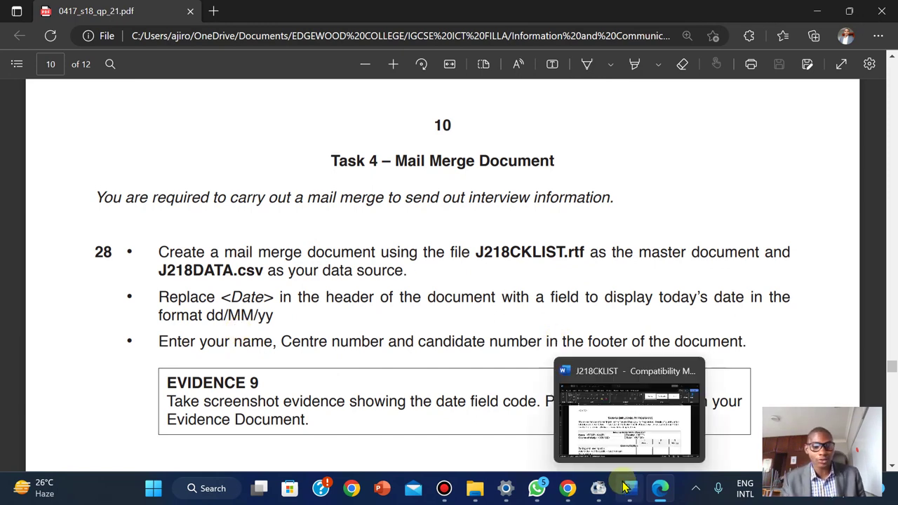
pyautogui.click(614, 421)
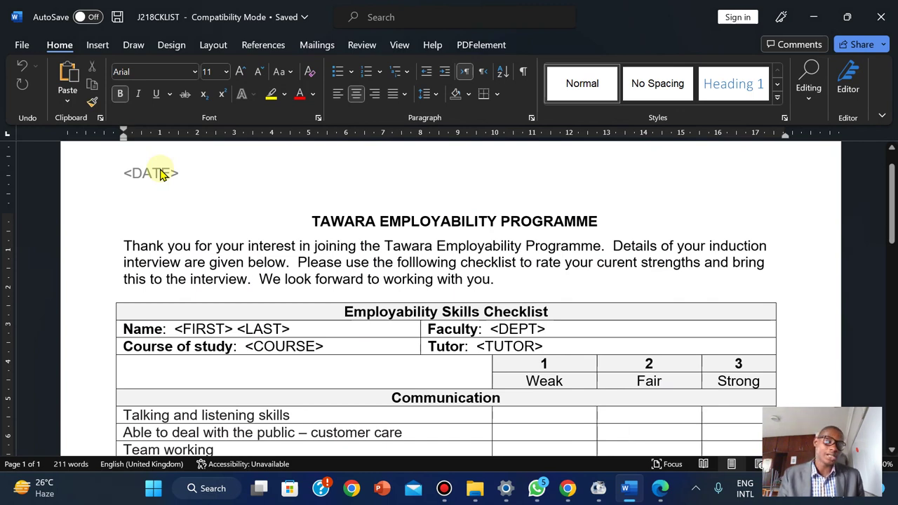
# Open the checklist's page header for editing via Insert > Header > Edit Header.
pyautogui.hotkey('ctrl', 'shift', 'Right')
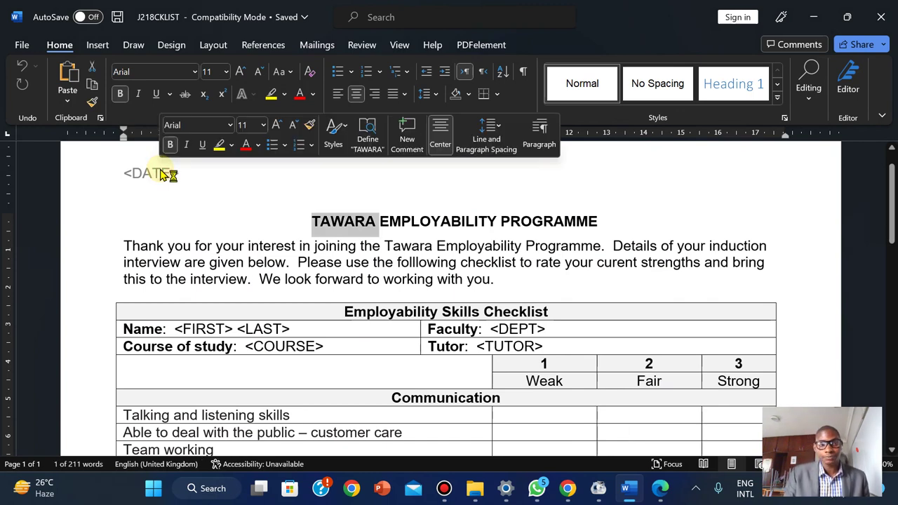
pyautogui.doubleClick(151, 176)
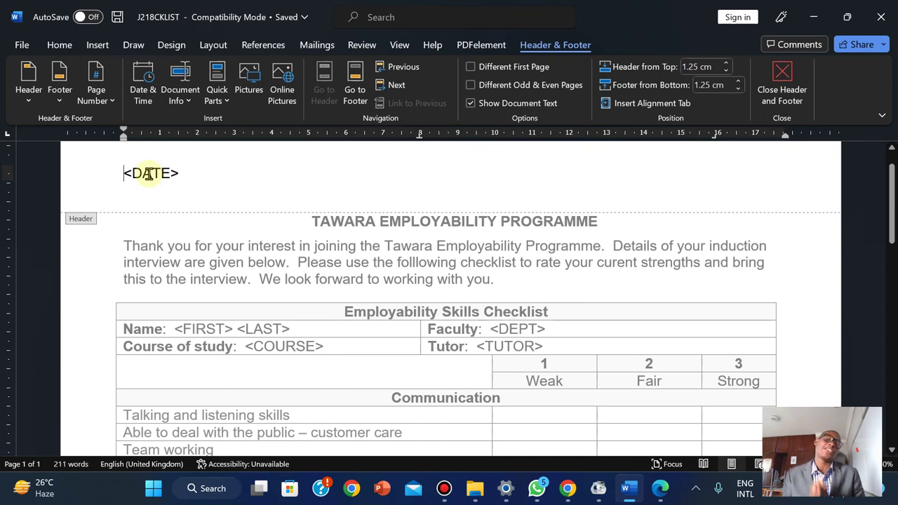
pyautogui.click(780, 79)
pyautogui.click(106, 46)
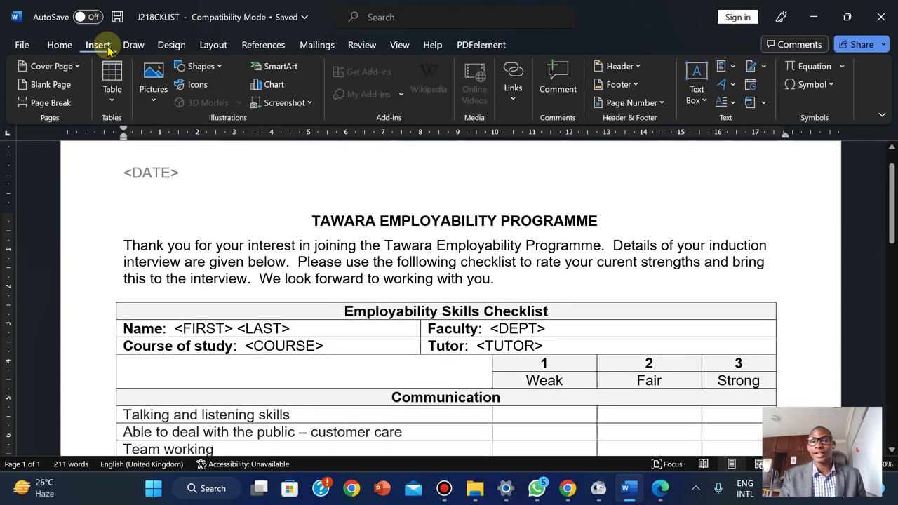
pyautogui.click(638, 67)
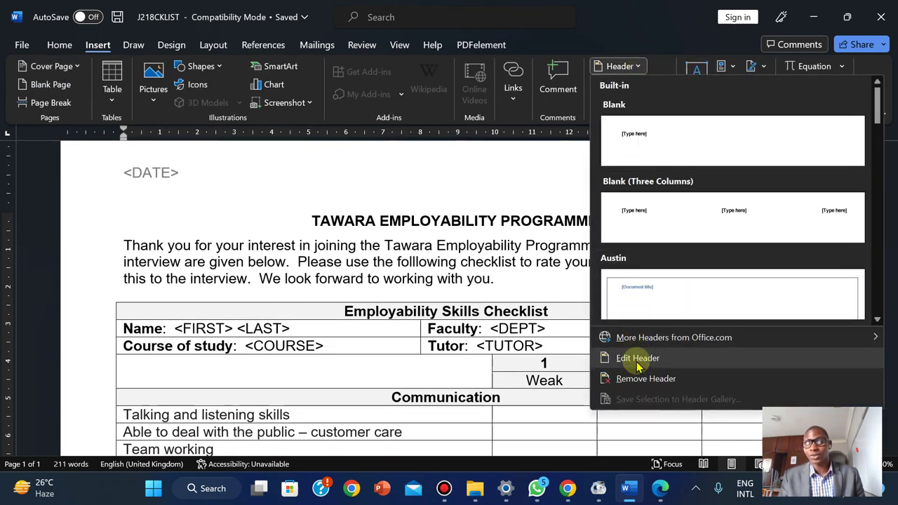
pyautogui.click(617, 358)
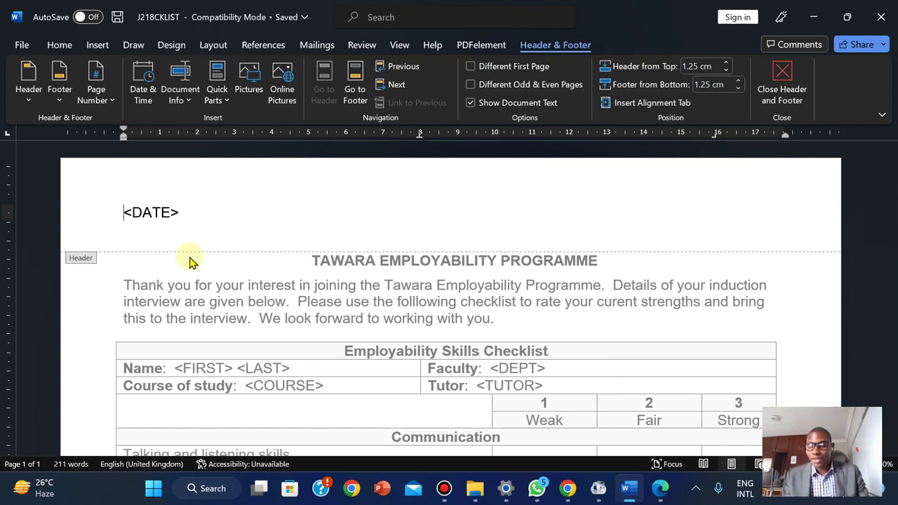
# Select the <DATE> placeholder and open the Field dialog from Quick Parts.
pyautogui.hotkey('shift', 'Right')
pyautogui.hotkey('shift', 'Right')
pyautogui.hotkey('shift', 'Right')
pyautogui.hotkey('shift', 'Right')
pyautogui.hotkey('shift', 'Right')
pyautogui.hotkey('shift', 'Right')
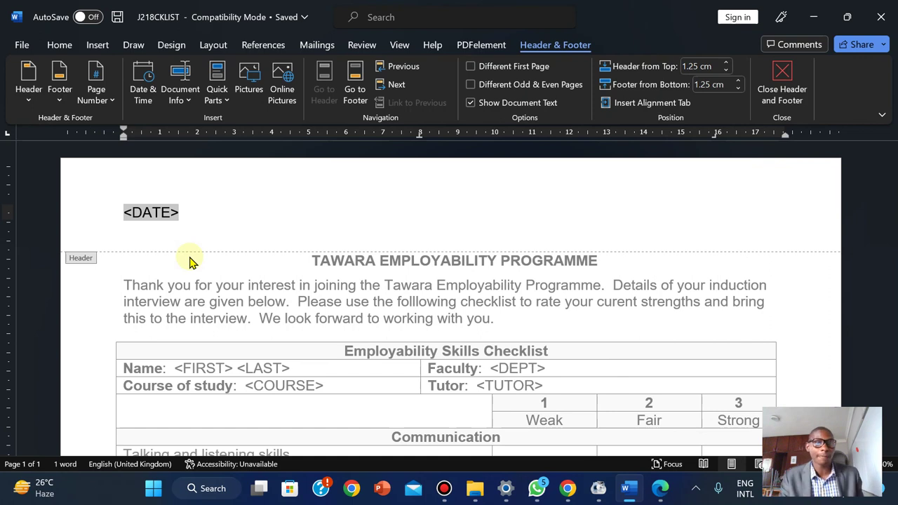
pyautogui.click(98, 45)
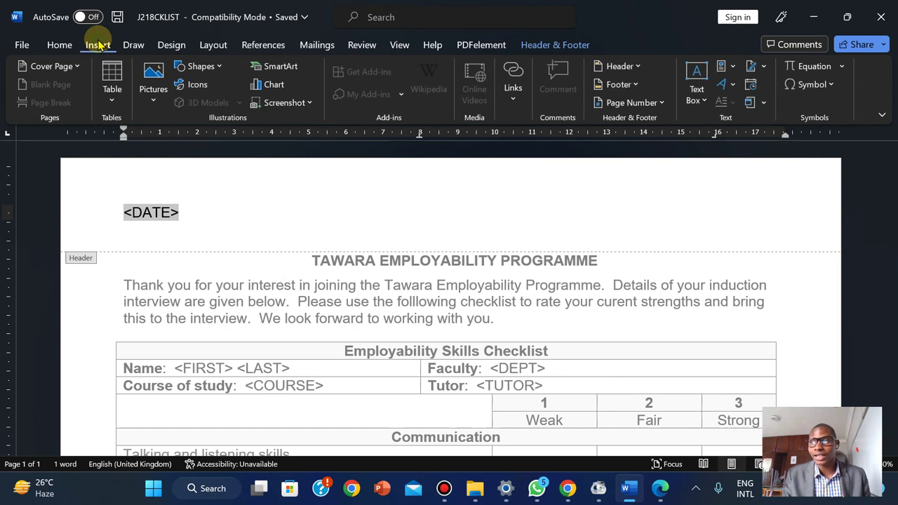
pyautogui.click(735, 68)
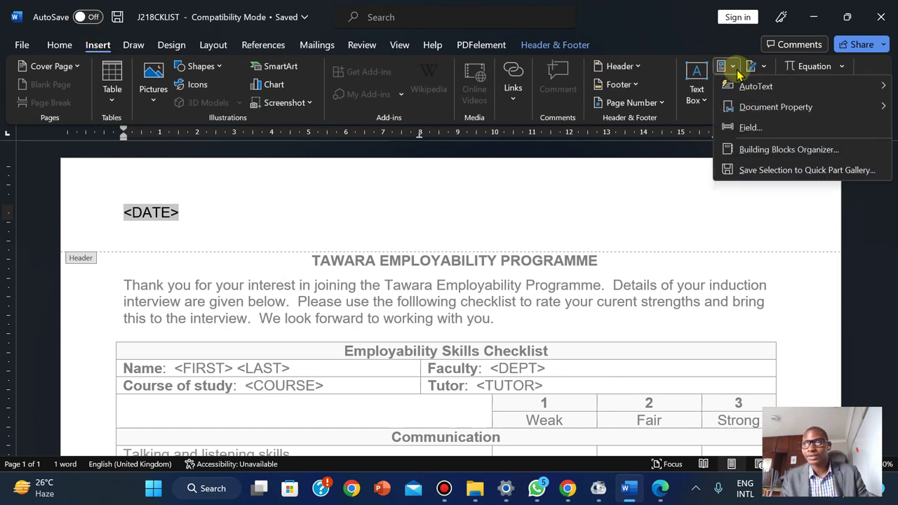
pyautogui.click(753, 126)
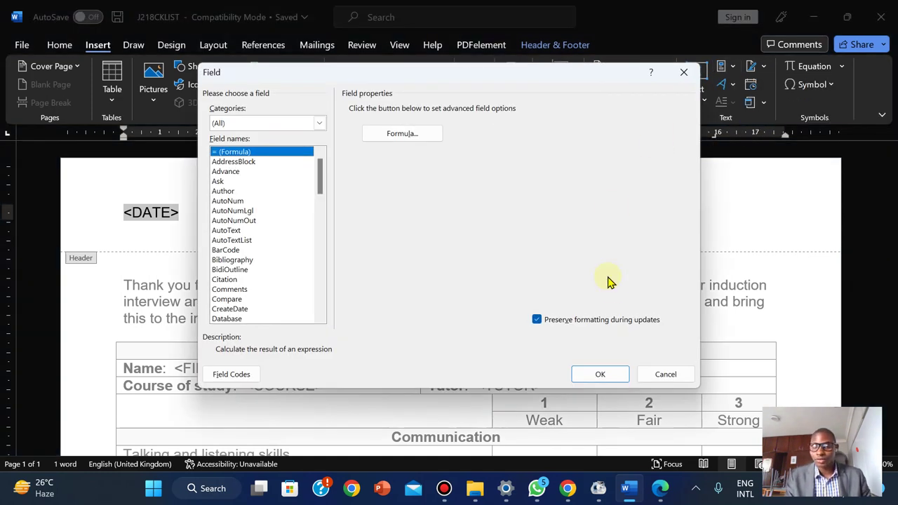
# Replace <DATE> with a Date field in dd/MM/yy format, showing 03/01/23.
pyautogui.click(660, 496)
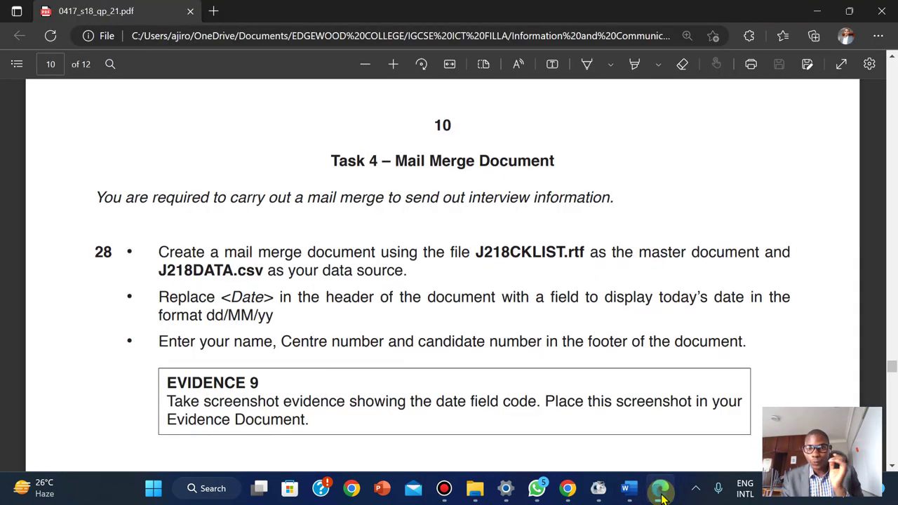
pyautogui.click(661, 495)
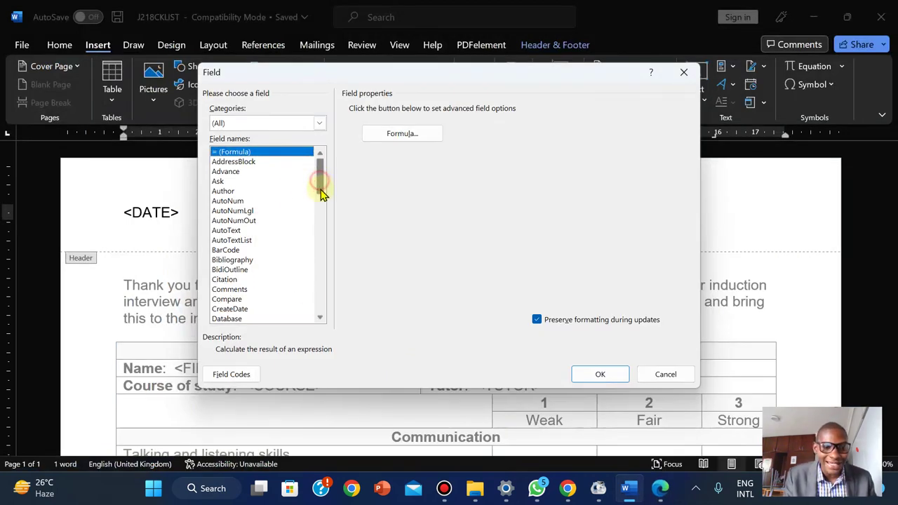
pyautogui.moveTo(320, 184); pyautogui.dragTo(321, 201)
pyautogui.click(223, 250)
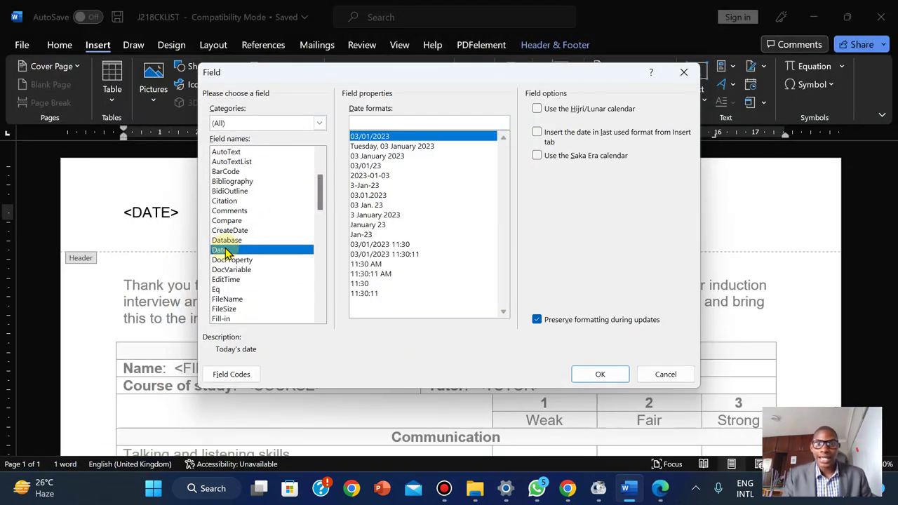
pyautogui.click(380, 146)
pyautogui.press('Down')
pyautogui.press('Down')
pyautogui.press('Down')
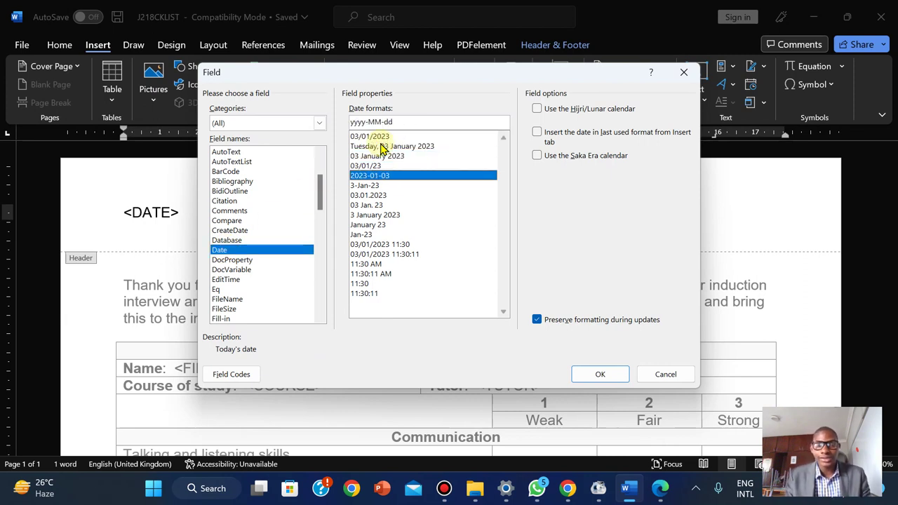
pyautogui.press('Up')
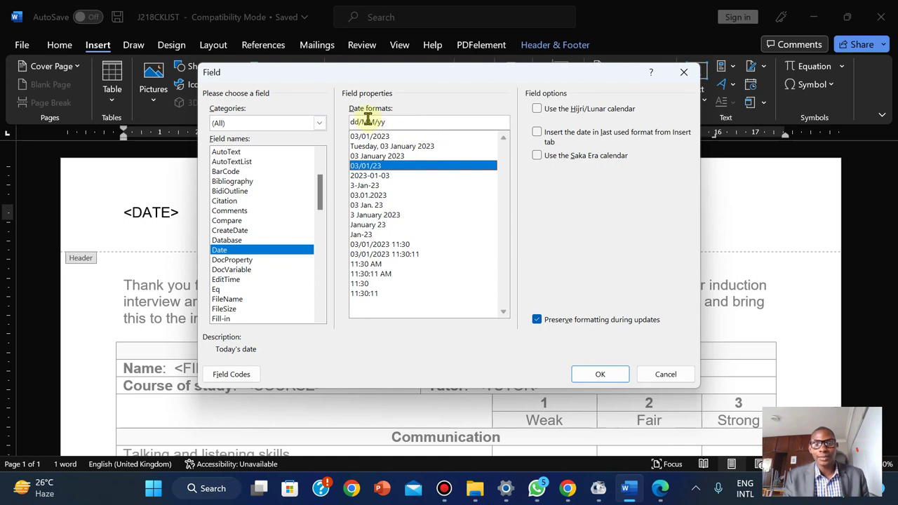
pyautogui.click(601, 378)
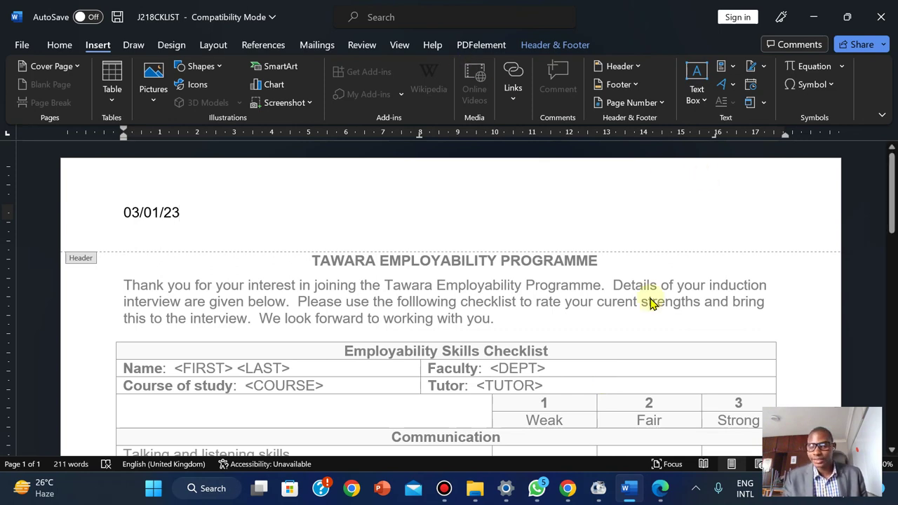
# Close the header and add a Blank (Three Columns) footer.
pyautogui.click(663, 489)
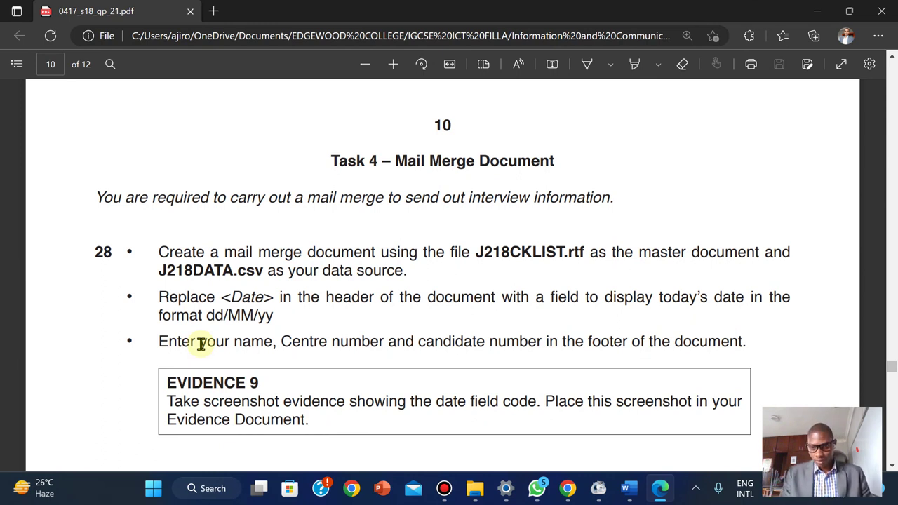
pyautogui.click(621, 491)
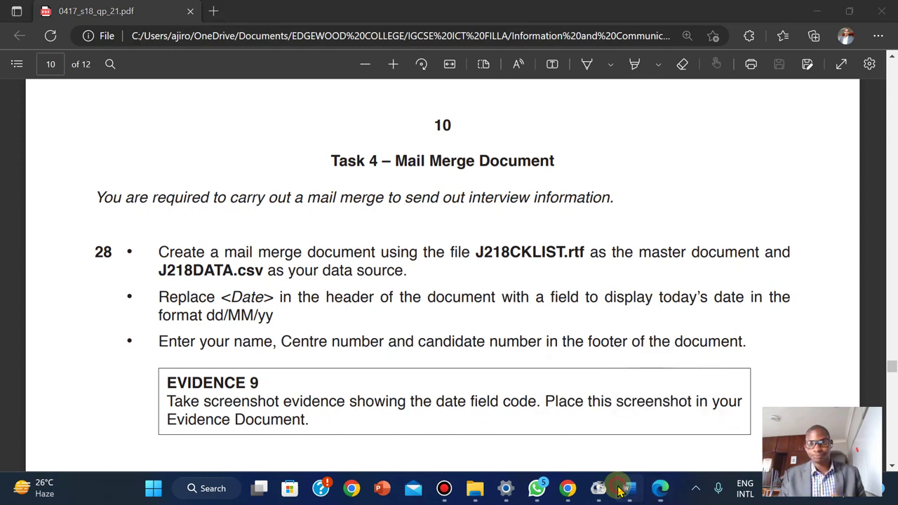
pyautogui.click(535, 43)
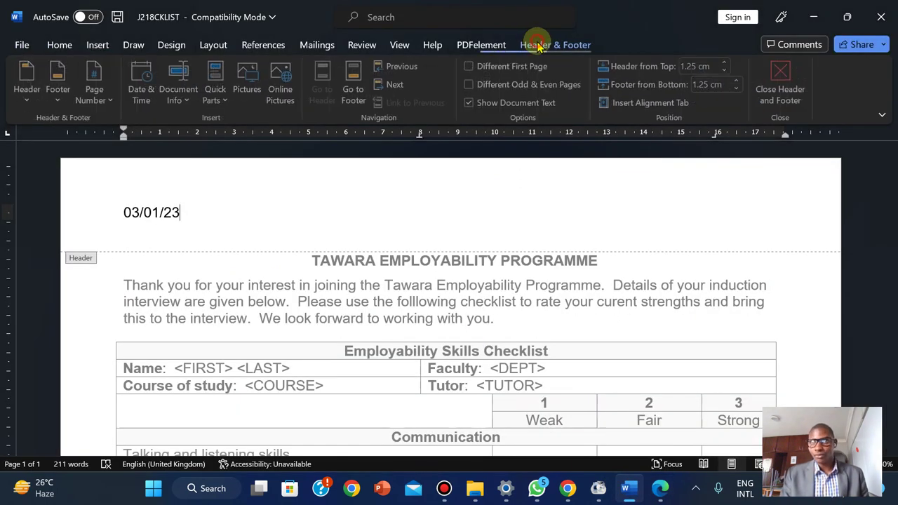
pyautogui.click(781, 75)
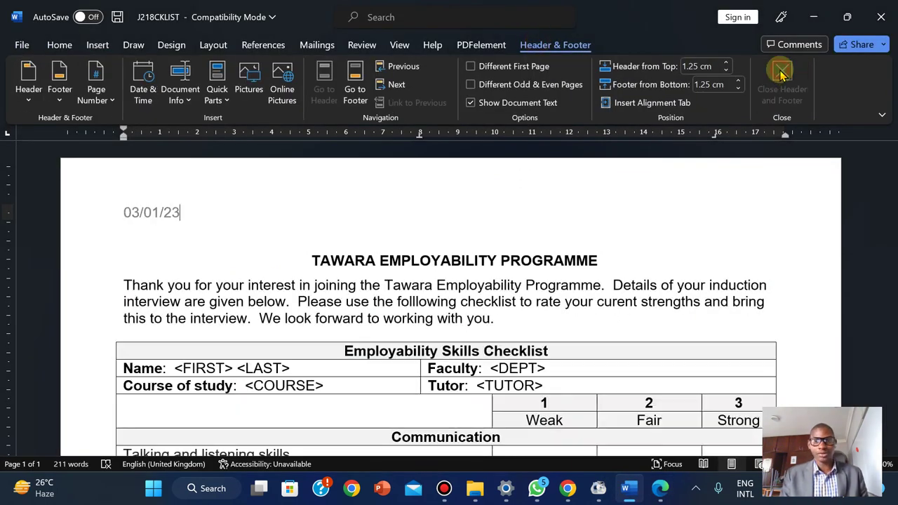
pyautogui.click(91, 46)
pyautogui.click(618, 84)
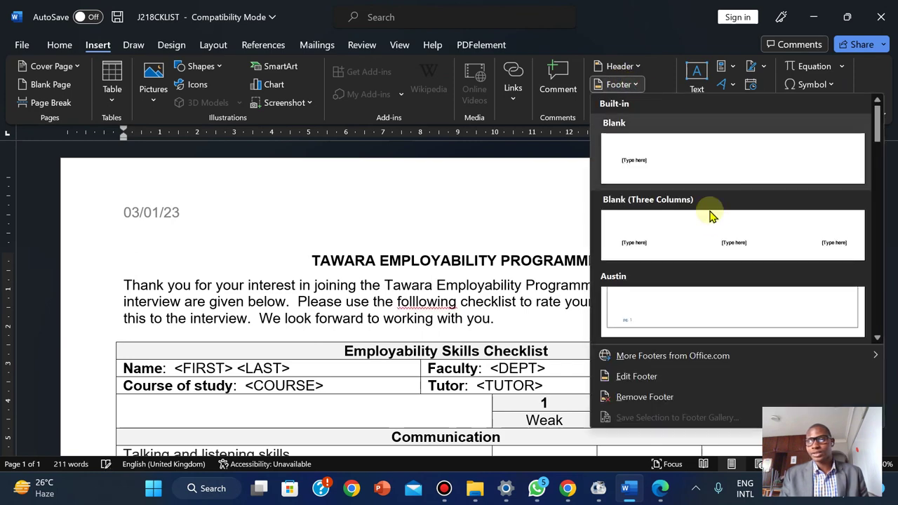
pyautogui.click(716, 251)
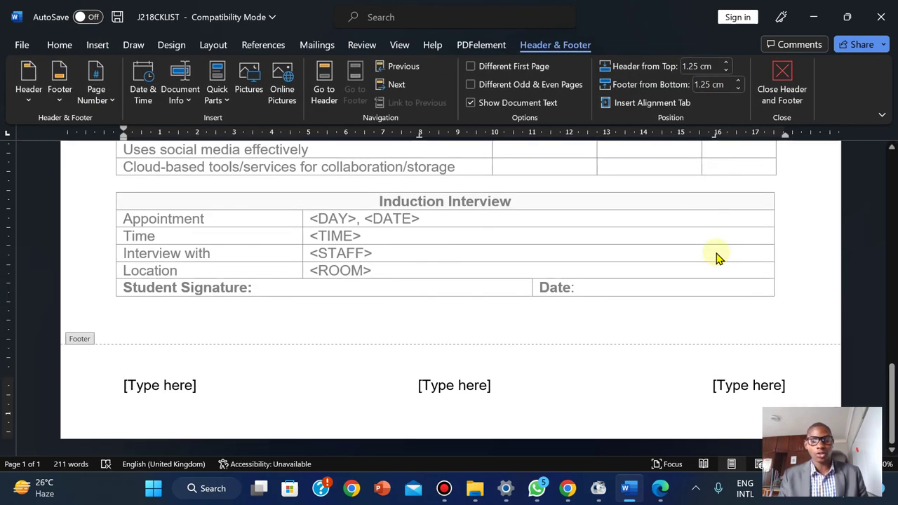
# Check the footer requirements in the question paper, then return to the footer.
pyautogui.click(659, 489)
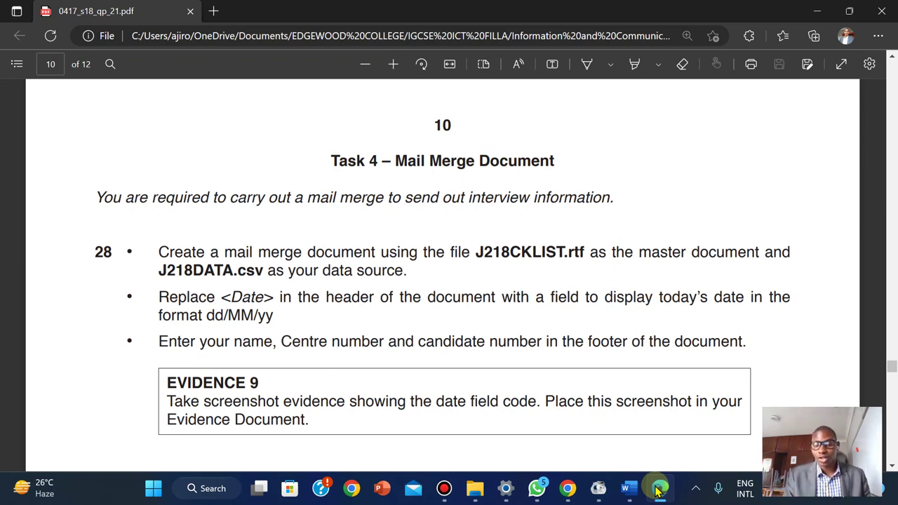
pyautogui.moveTo(628, 491)
pyautogui.click(641, 430)
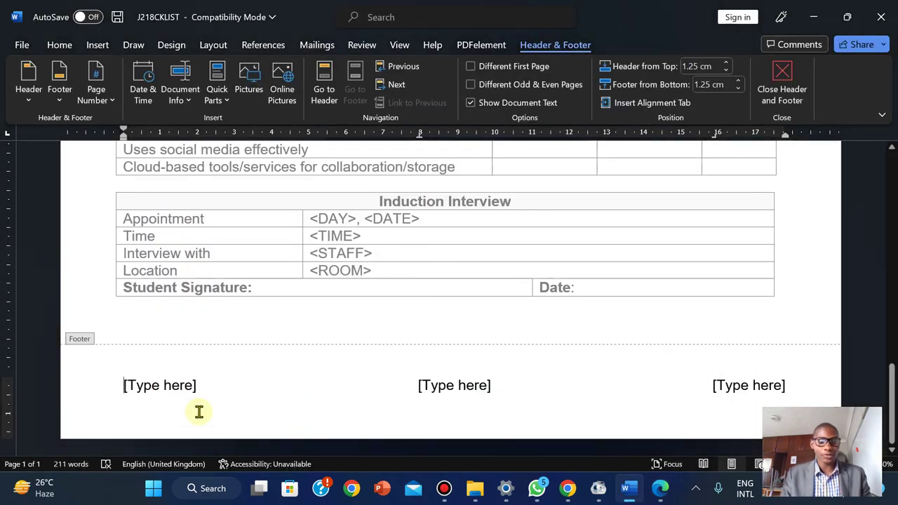
# Fill the footer with the candidate's name, centre number and candidate number, left to right.
pyautogui.click(152, 386)
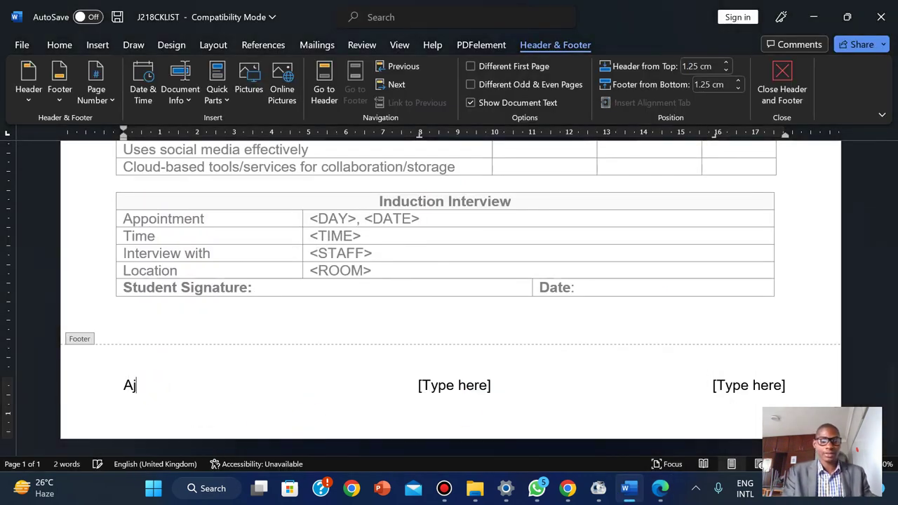
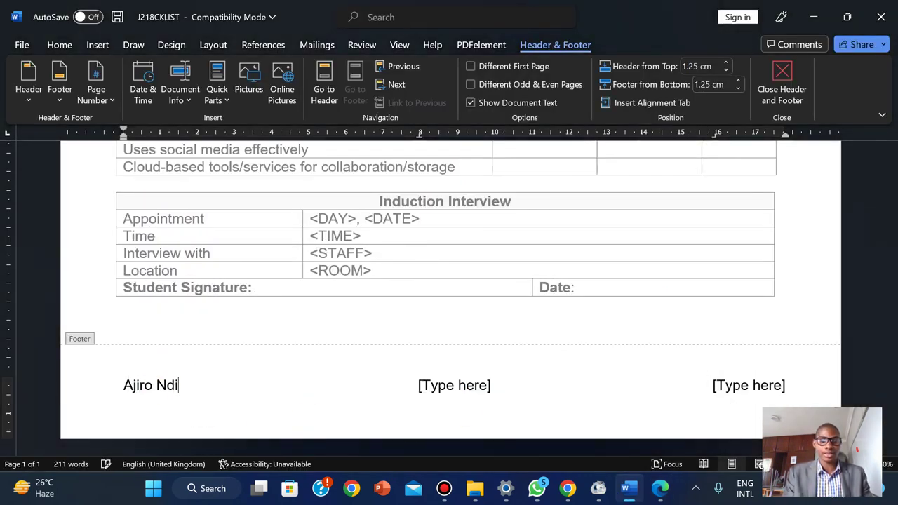
pyautogui.click(449, 386)
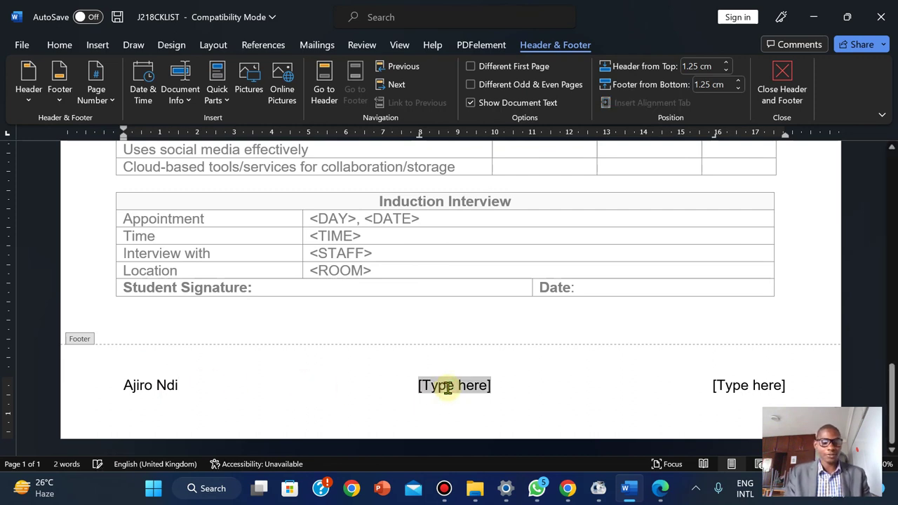
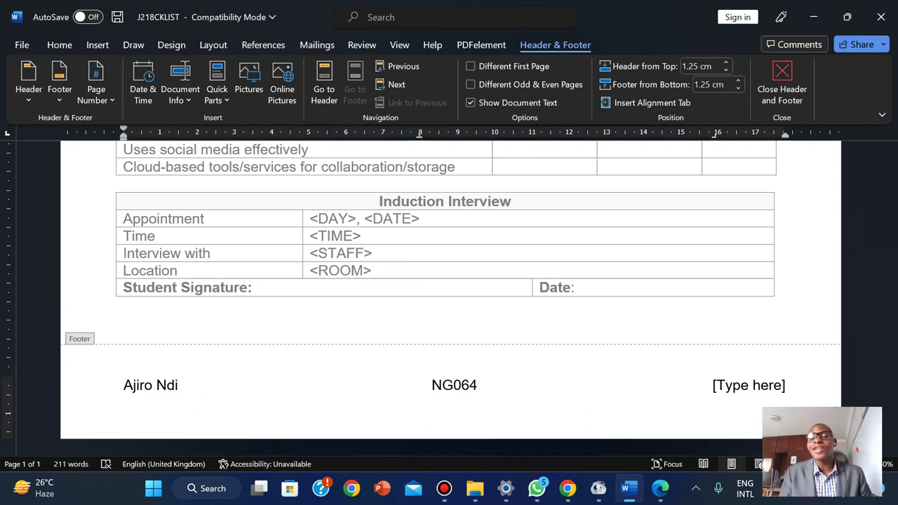
pyautogui.click(752, 394)
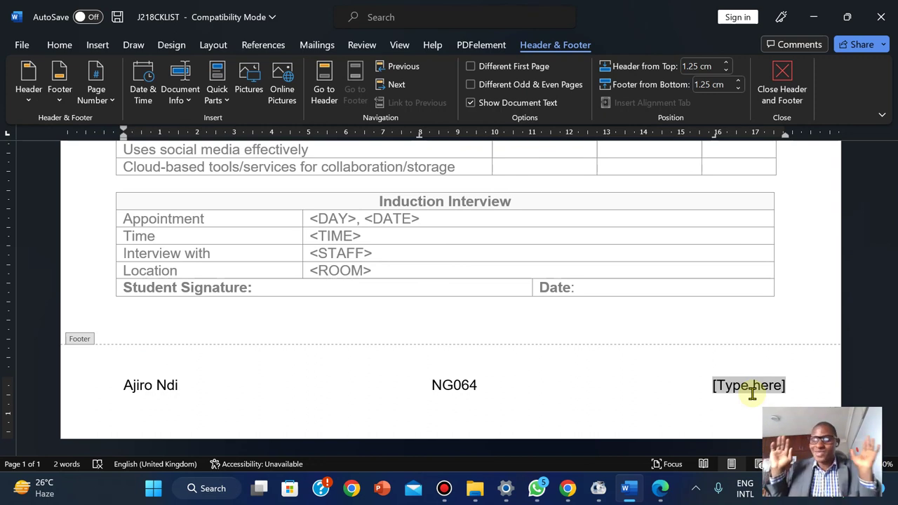
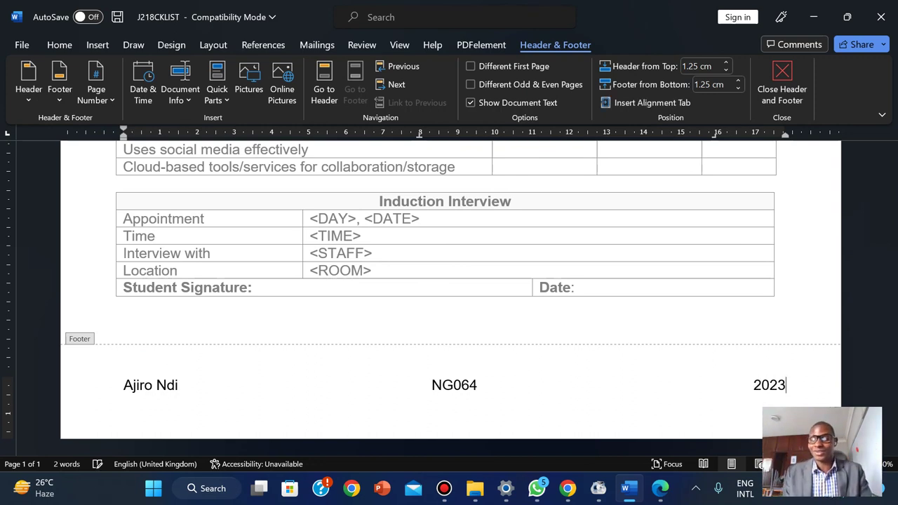
# Close the footer, review the task in the question paper, and open Word's File backstage.
pyautogui.click(781, 77)
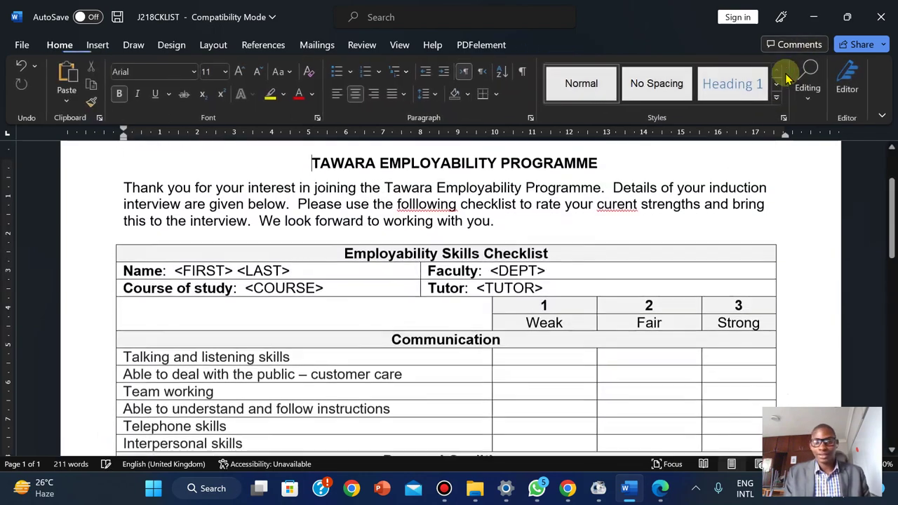
pyautogui.scroll(-3, 890, 298)
pyautogui.moveTo(890, 298); pyautogui.dragTo(891, 430)
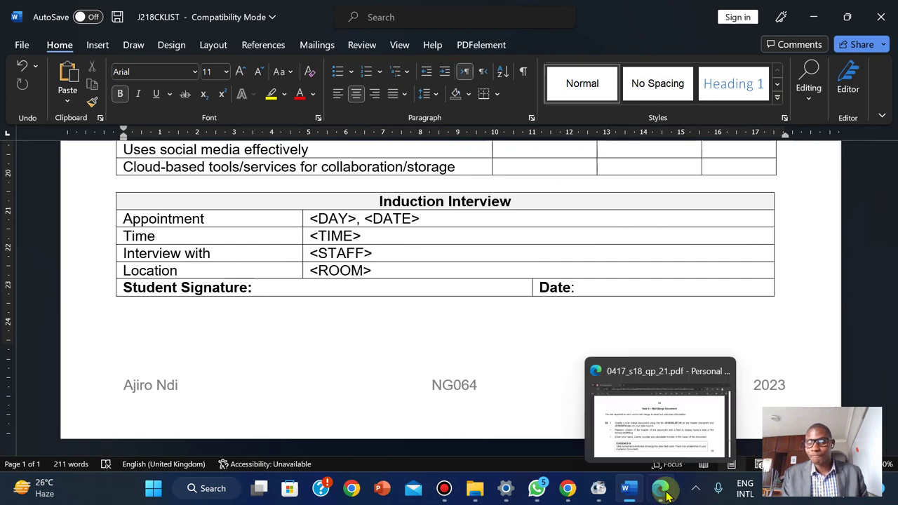
pyautogui.click(659, 396)
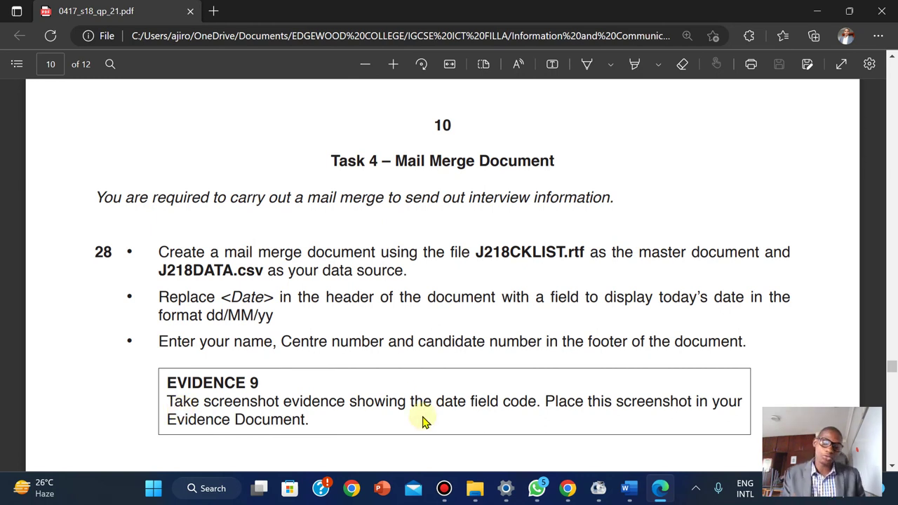
pyautogui.click(629, 488)
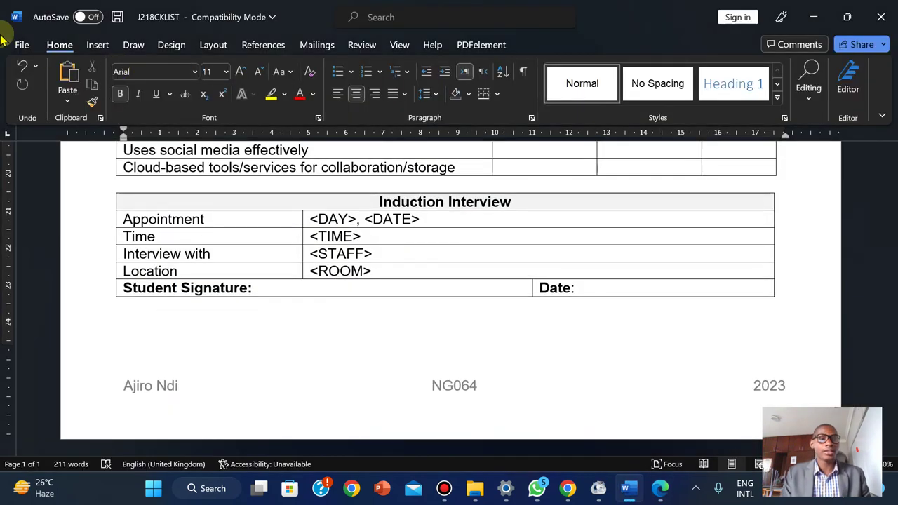
pyautogui.click(21, 46)
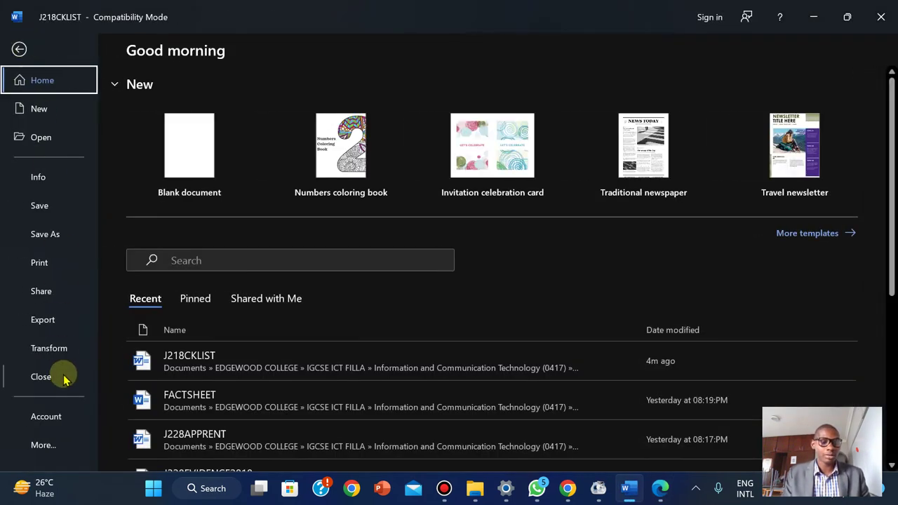
# Enable 'Show field codes instead of their values' in Advanced Options to reveal the DATE code.
pyautogui.click(52, 445)
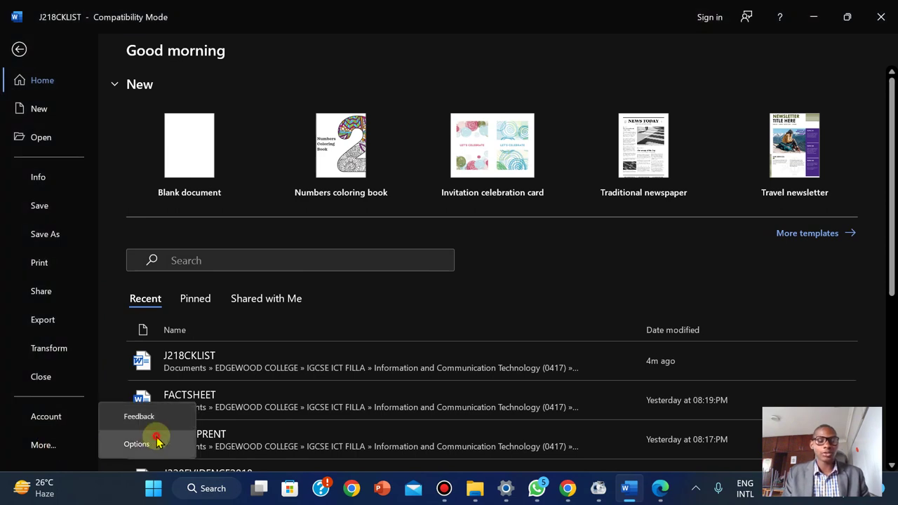
pyautogui.click(156, 438)
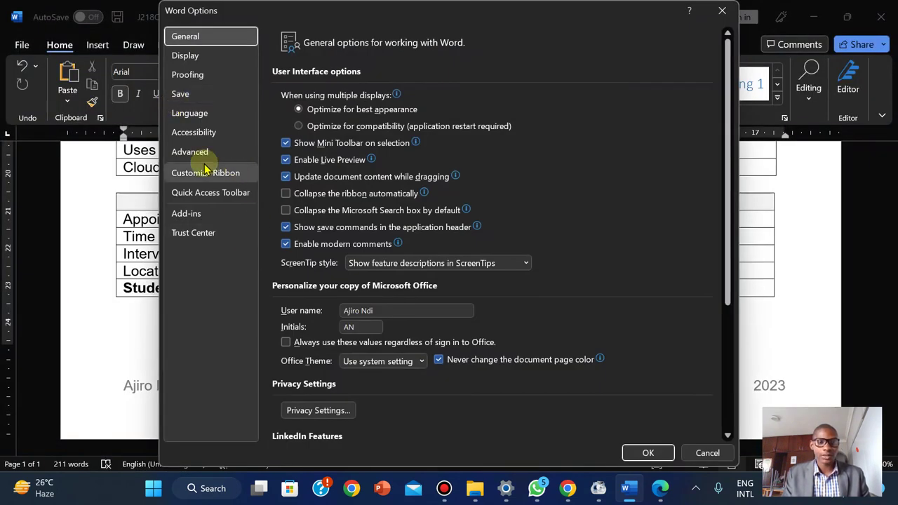
pyautogui.click(191, 152)
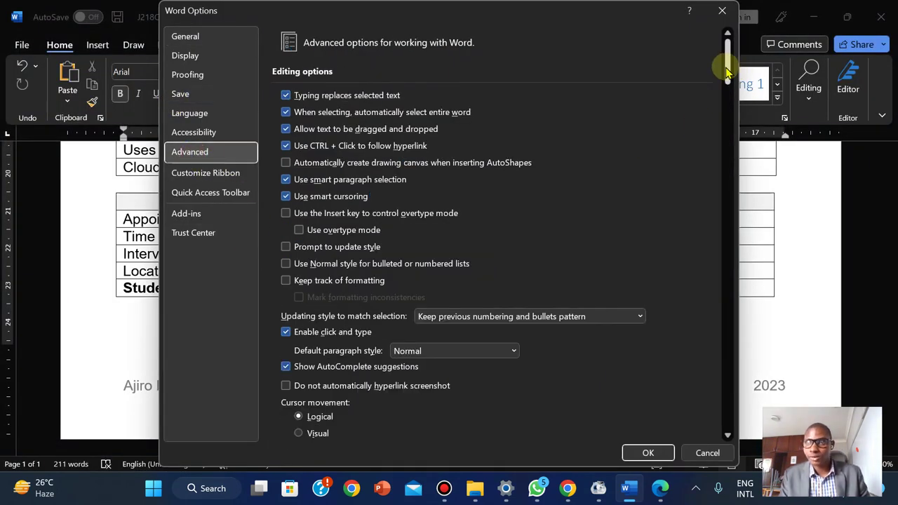
pyautogui.moveTo(728, 64); pyautogui.dragTo(729, 167)
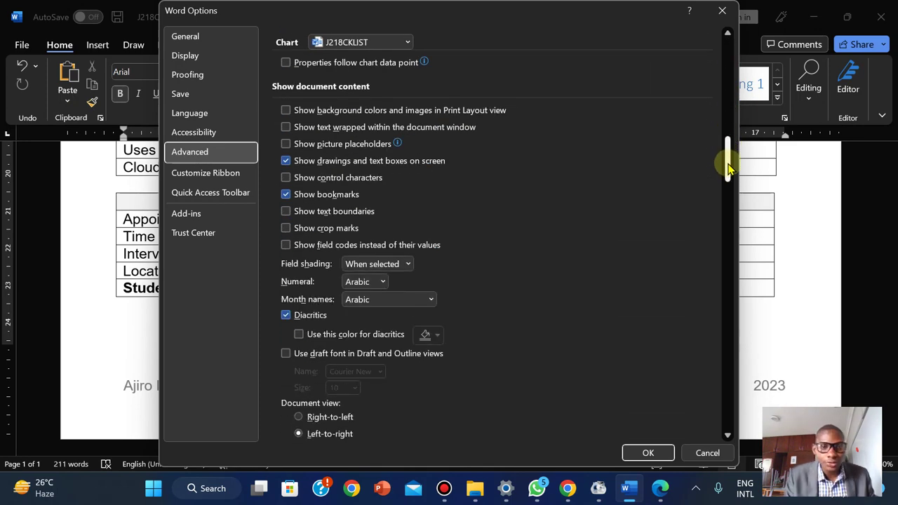
pyautogui.click(286, 246)
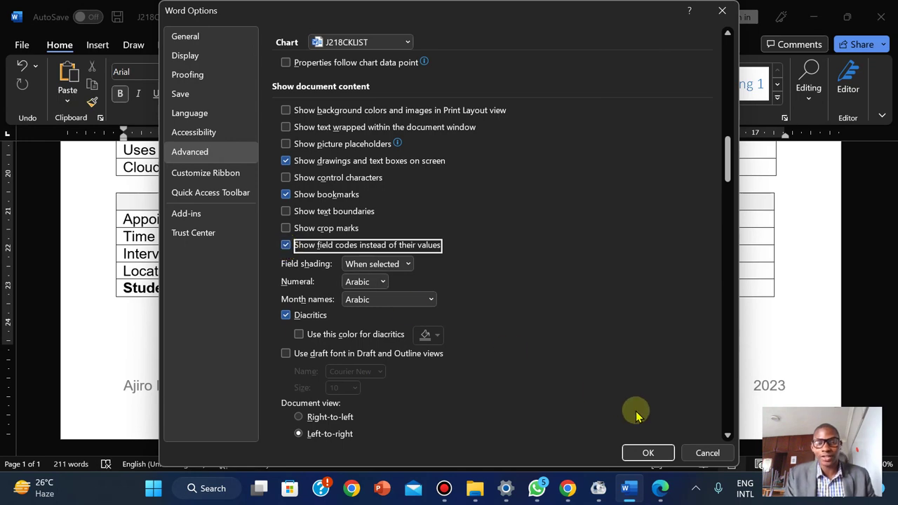
pyautogui.click(634, 451)
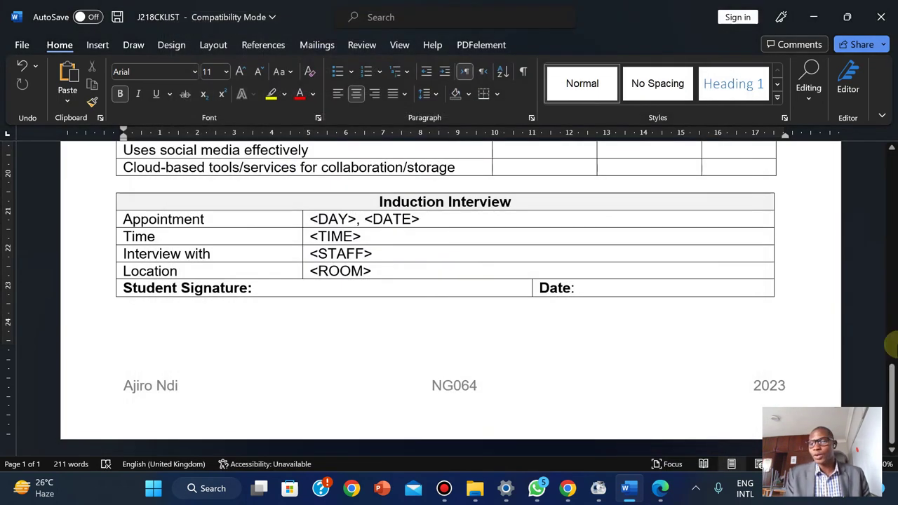
pyautogui.moveTo(890, 393); pyautogui.dragTo(891, 179)
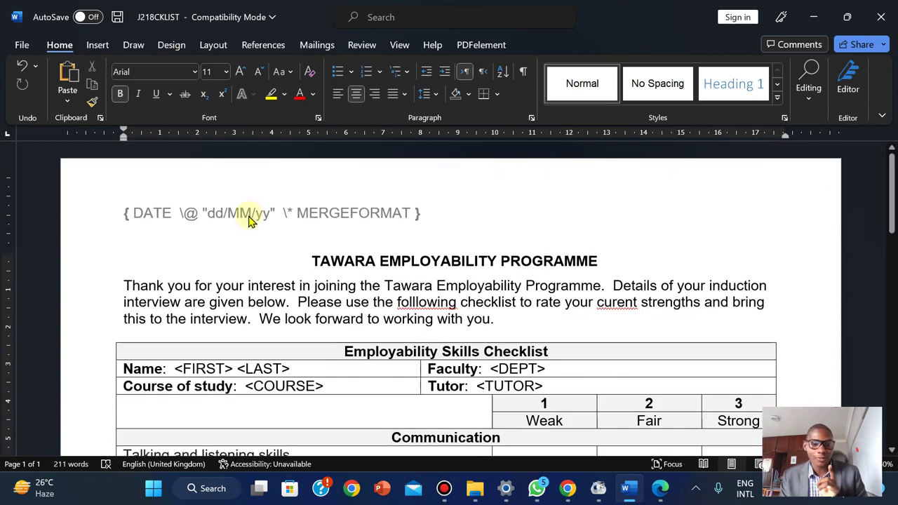
# Edit the header and place the cursor just after the DATE field code.
pyautogui.click(97, 44)
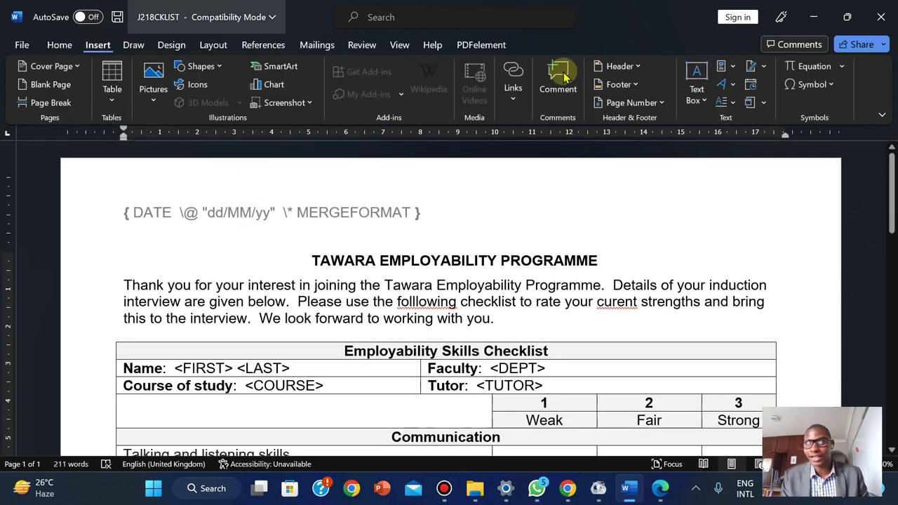
pyautogui.click(621, 66)
pyautogui.click(641, 365)
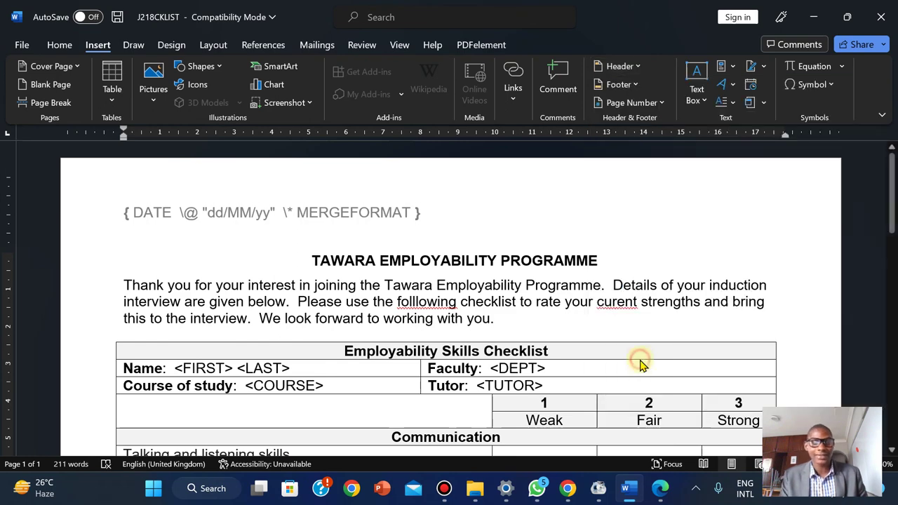
pyautogui.click(460, 227)
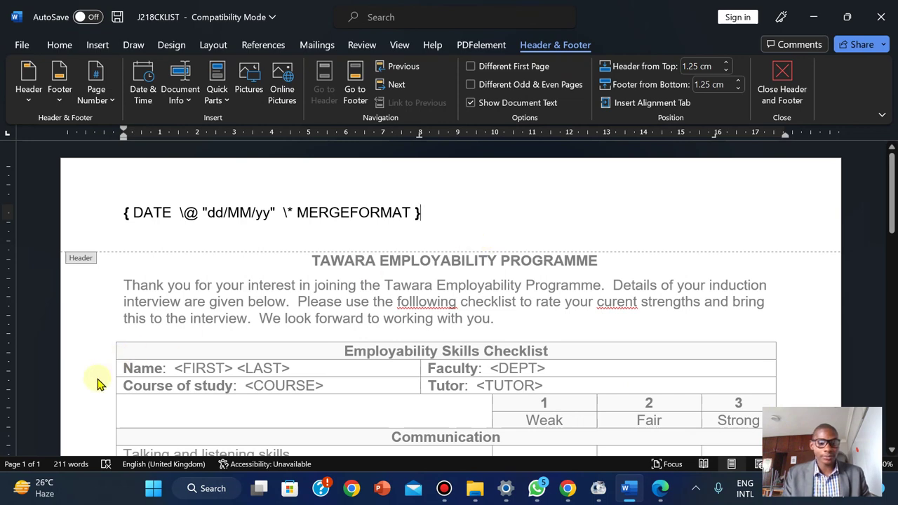
pyautogui.click(151, 488)
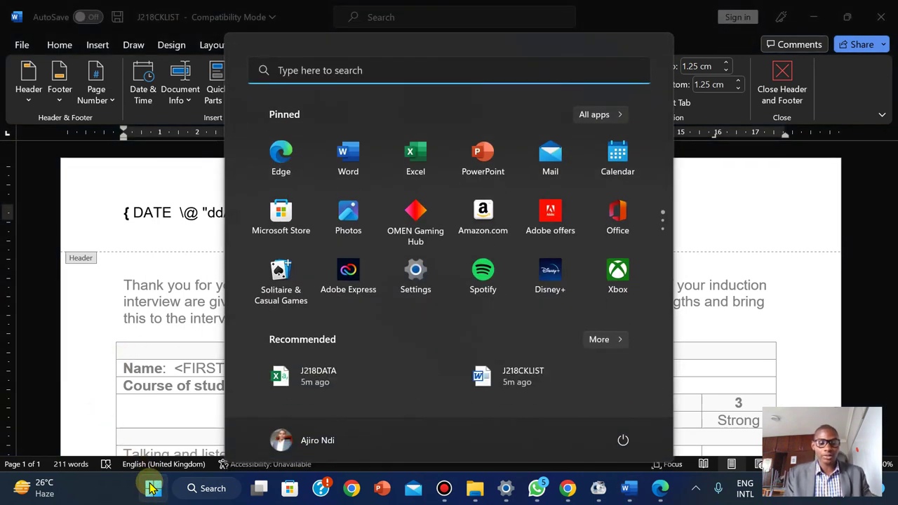
# Launch Snipping Tool and snip a rectangle around the header's dd/MM/yy DATE field code.
pyautogui.write('sni')
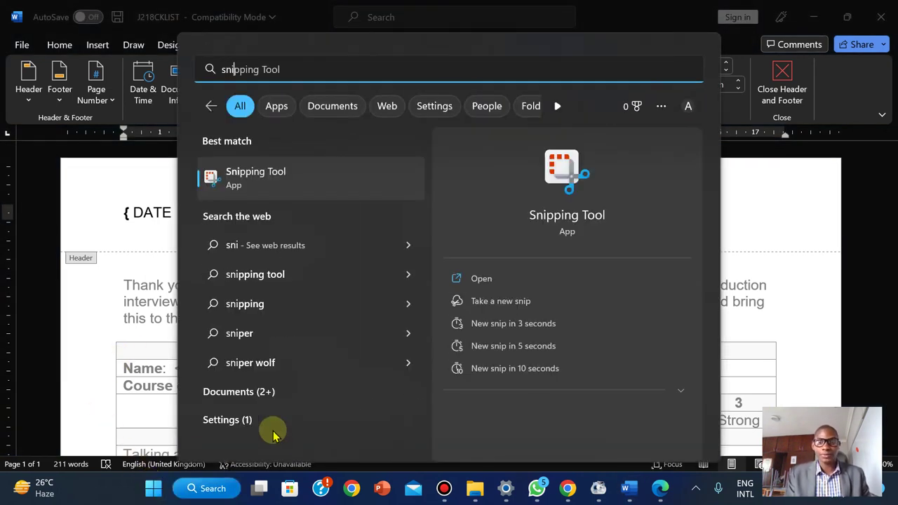
pyautogui.click(483, 279)
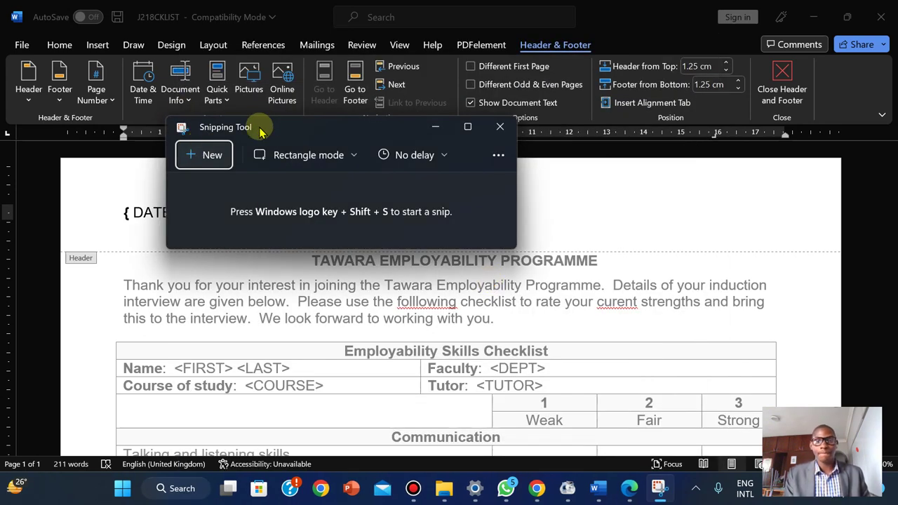
pyautogui.moveTo(259, 132); pyautogui.dragTo(675, 186)
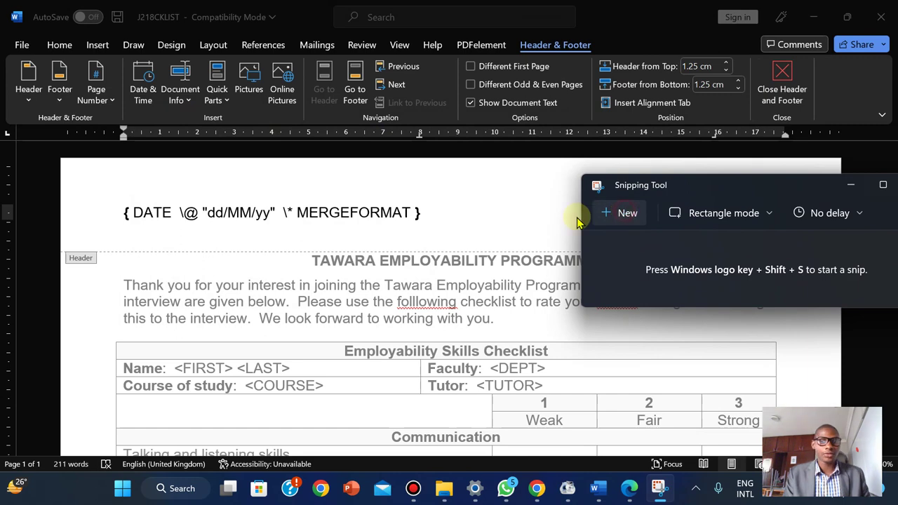
pyautogui.click(620, 213)
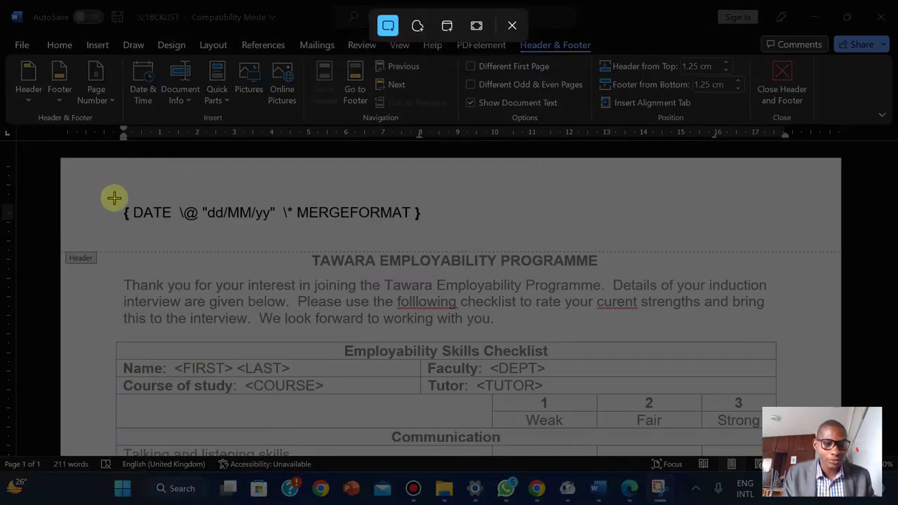
pyautogui.moveTo(108, 192); pyautogui.dragTo(440, 232)
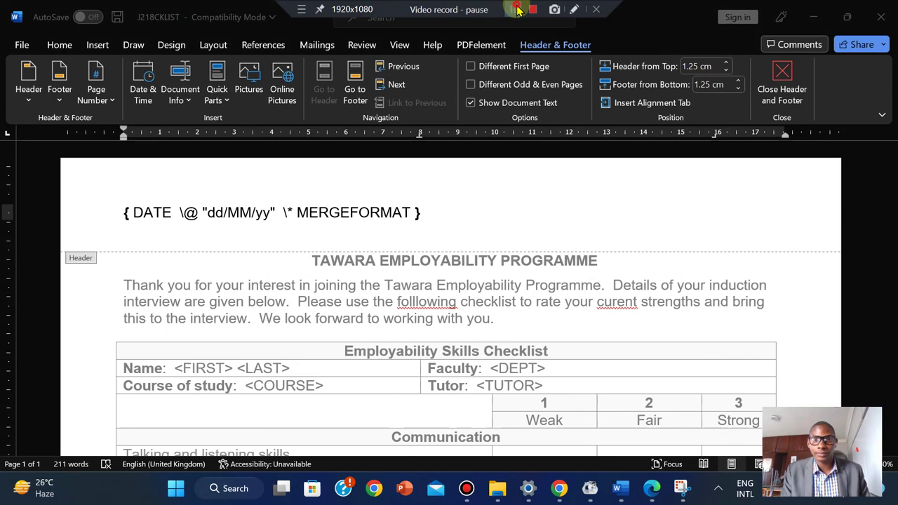
pyautogui.click(516, 8)
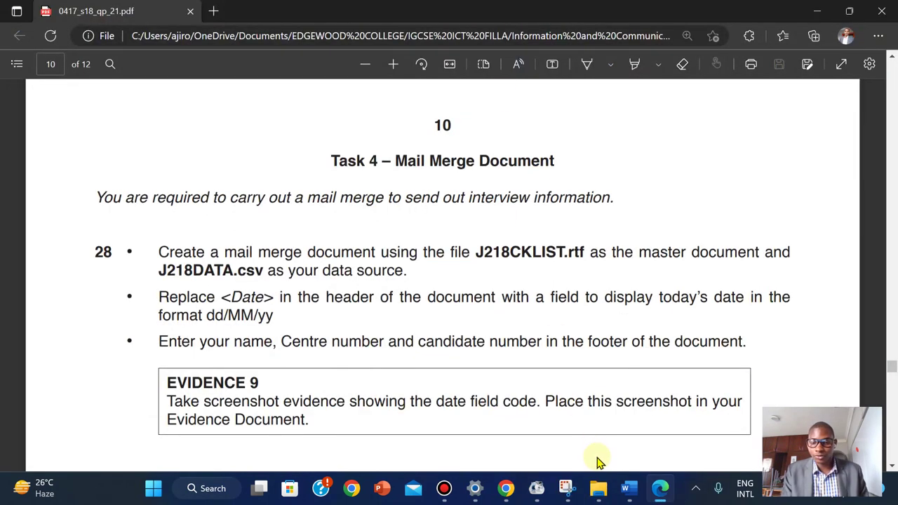
# Open J218EVIDENCE2023 from the source files folder so Evidence 1 and 2 show in Word.
pyautogui.click(599, 488)
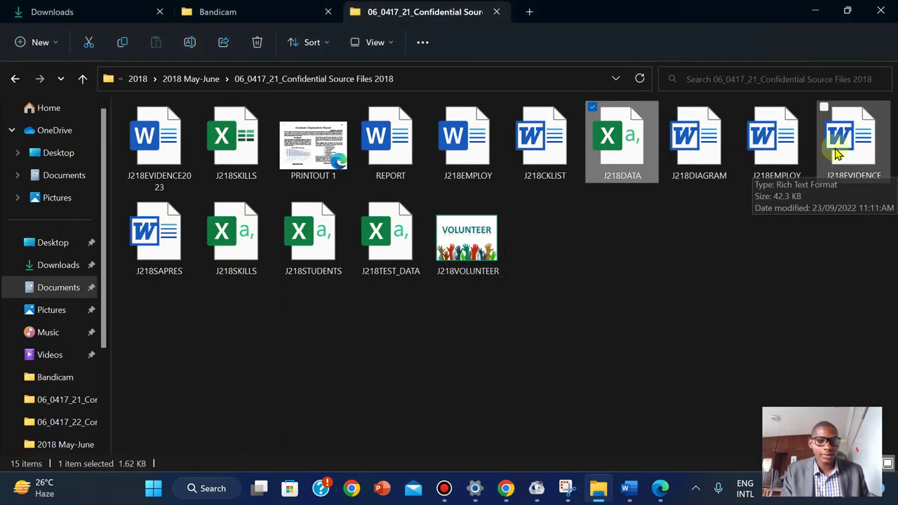
pyautogui.doubleClick(147, 177)
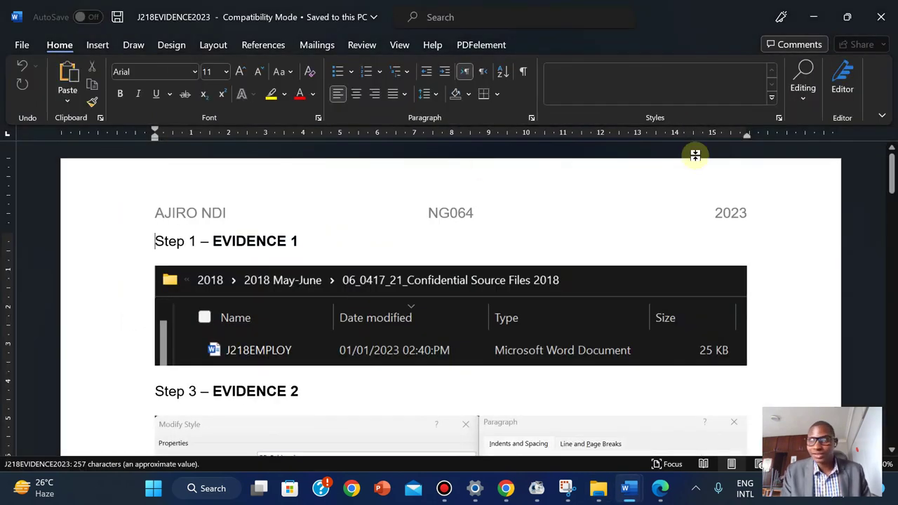
# Return to the evidence document below Step 28 and undo the accidentally pasted paper title.
pyautogui.moveTo(890, 175); pyautogui.dragTo(891, 394)
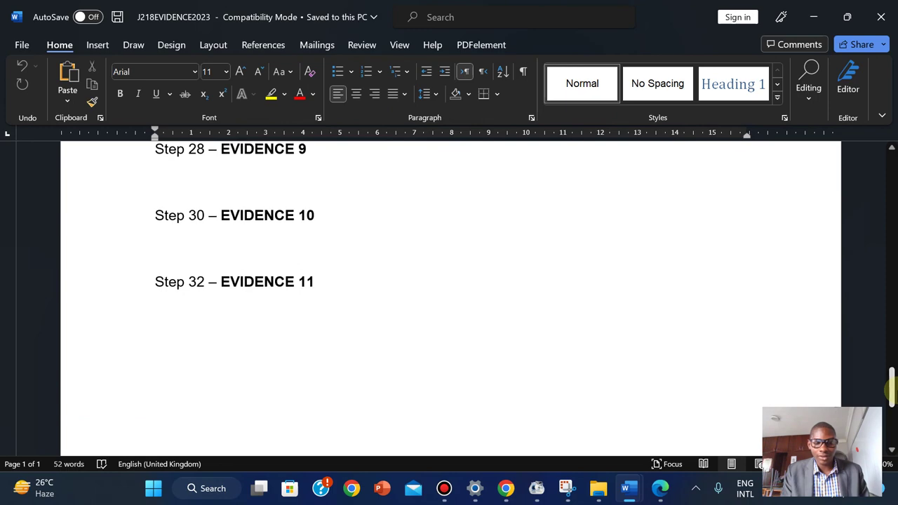
pyautogui.click(661, 489)
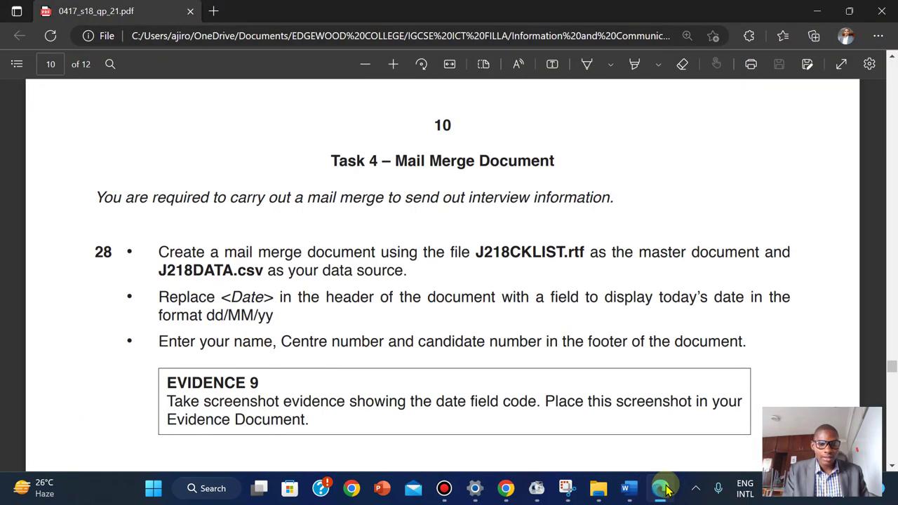
pyautogui.click(663, 489)
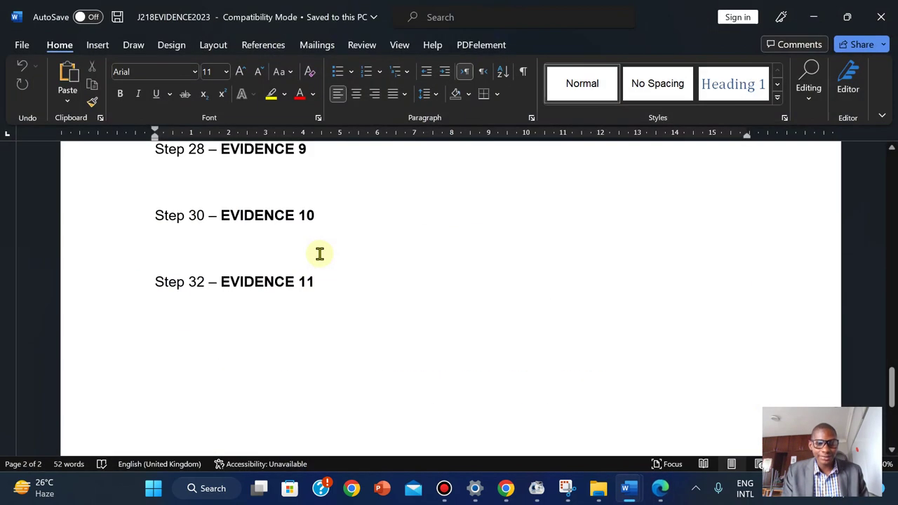
pyautogui.click(165, 170)
pyautogui.write('IGCSE ICT Document Production 2018 May_June Paper 21 (0417)')
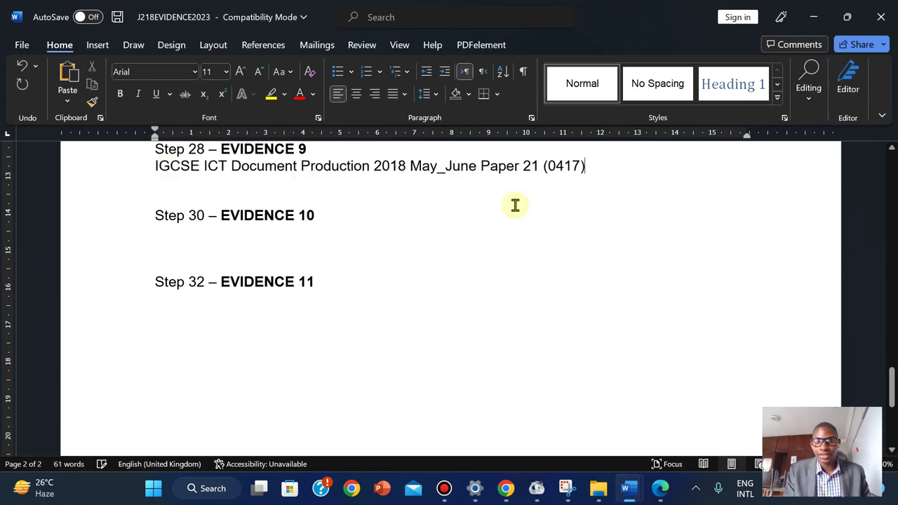
pyautogui.hotkey('ctrl', 'z')
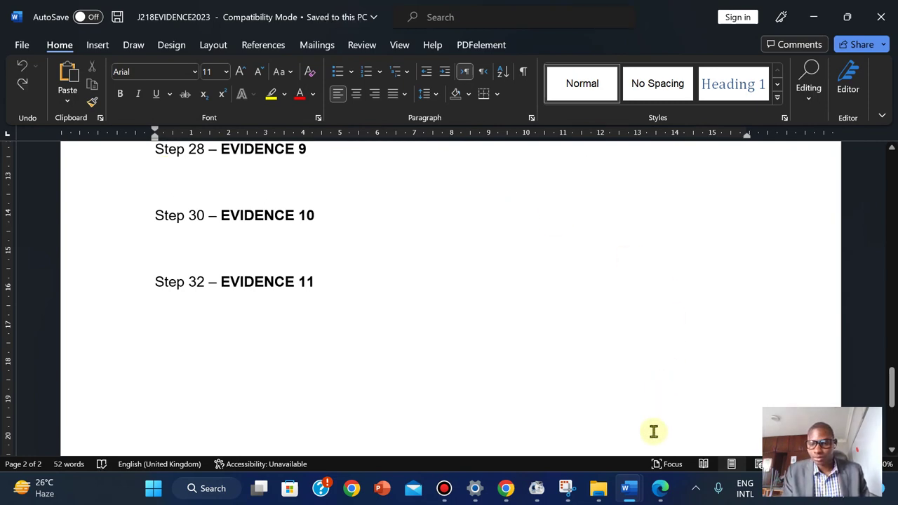
# Copy the captured DATE field code snip from Snipping Tool to the clipboard.
pyautogui.moveTo(566, 488)
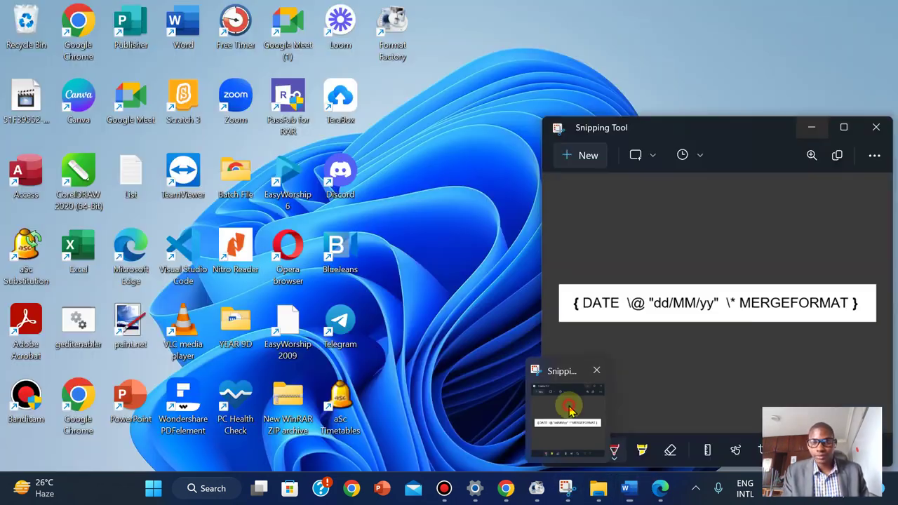
pyautogui.click(569, 405)
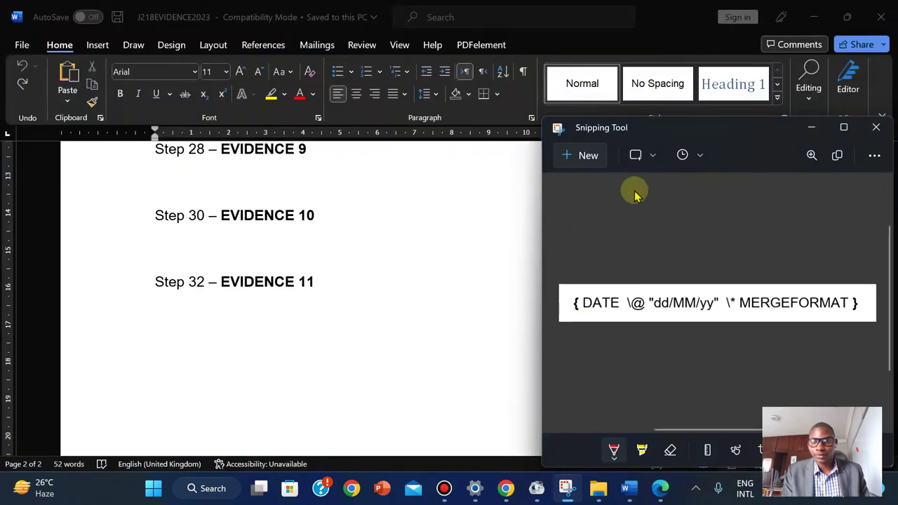
pyautogui.click(874, 155)
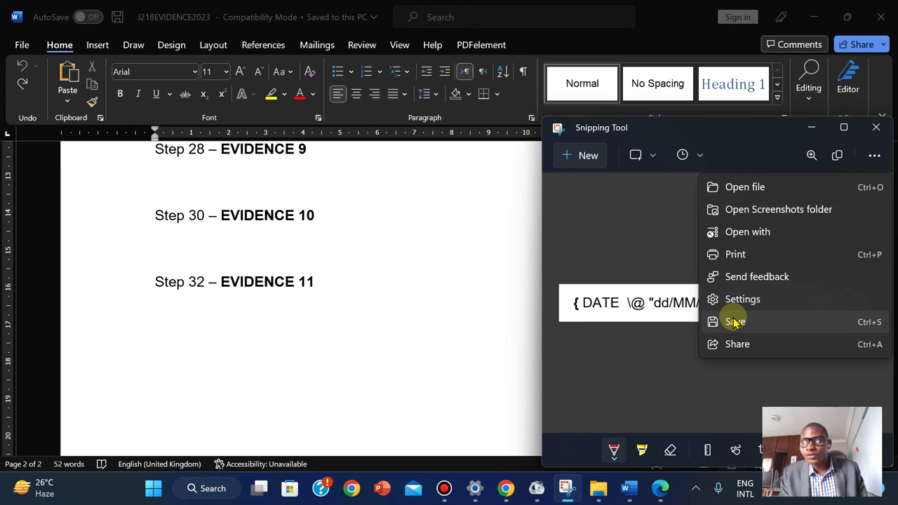
pyautogui.click(654, 313)
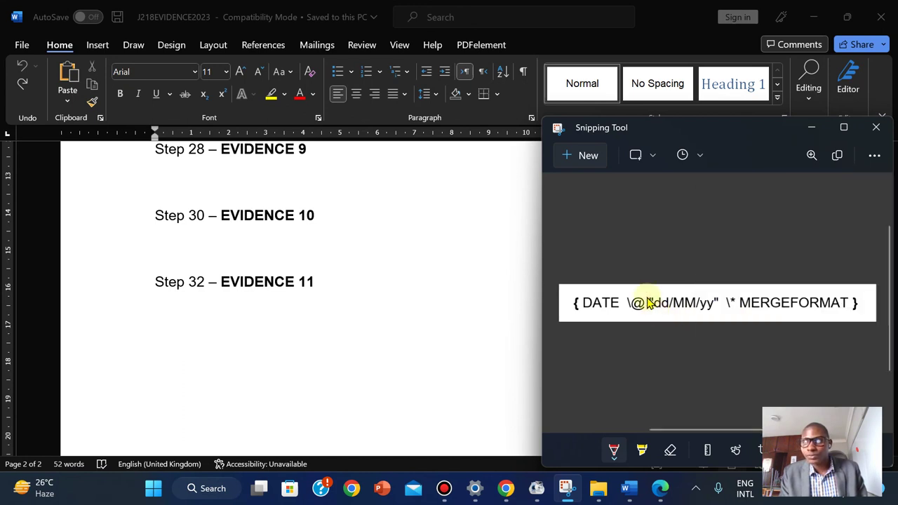
pyautogui.click(646, 299)
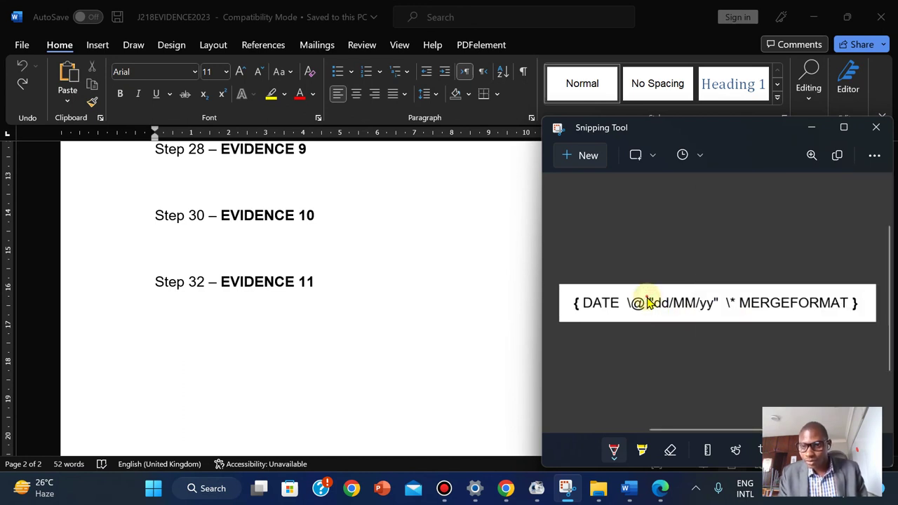
pyautogui.click(636, 155)
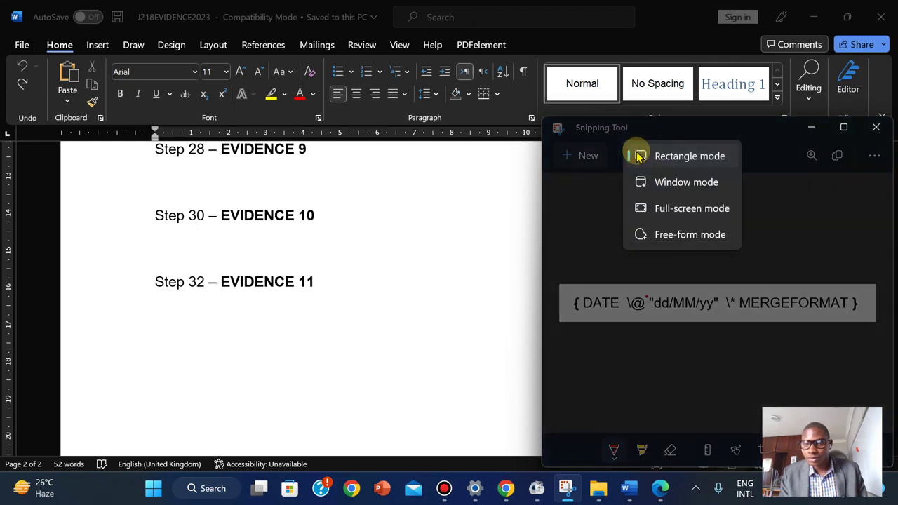
pyautogui.click(781, 257)
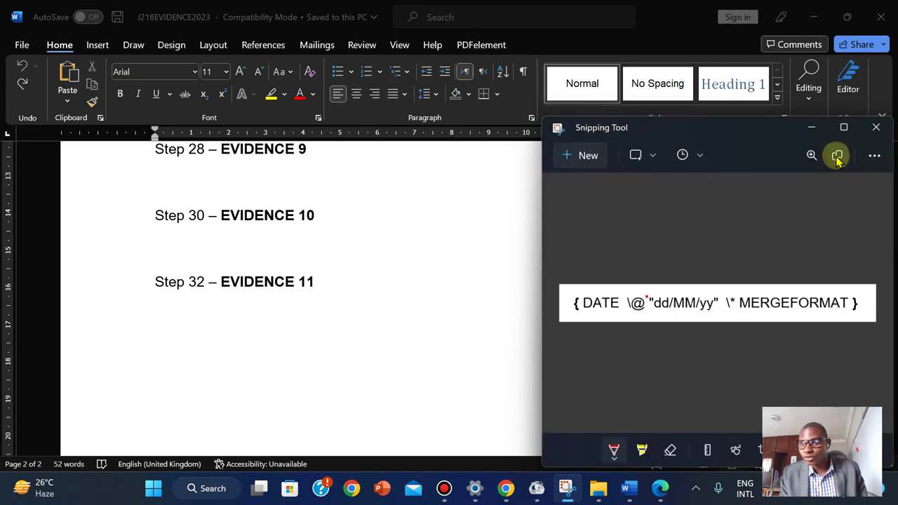
pyautogui.click(837, 157)
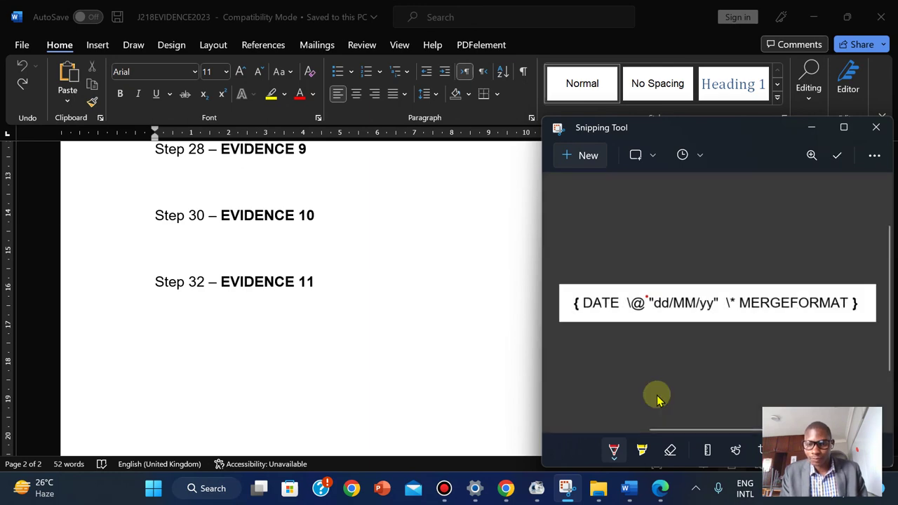
# Paste the DATE field snip under Step 28 – Evidence 9 in the evidence document.
pyautogui.moveTo(629, 491)
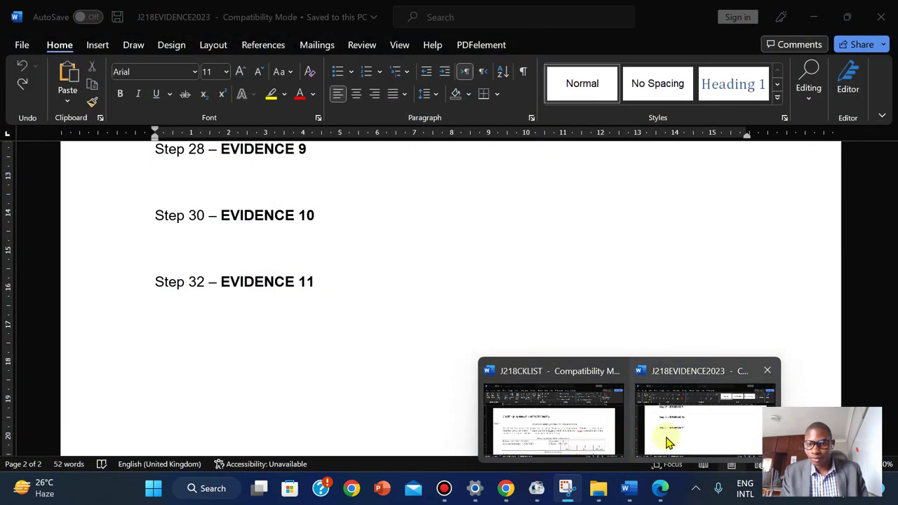
pyautogui.click(648, 428)
pyautogui.hotkey('ctrl', 'v')
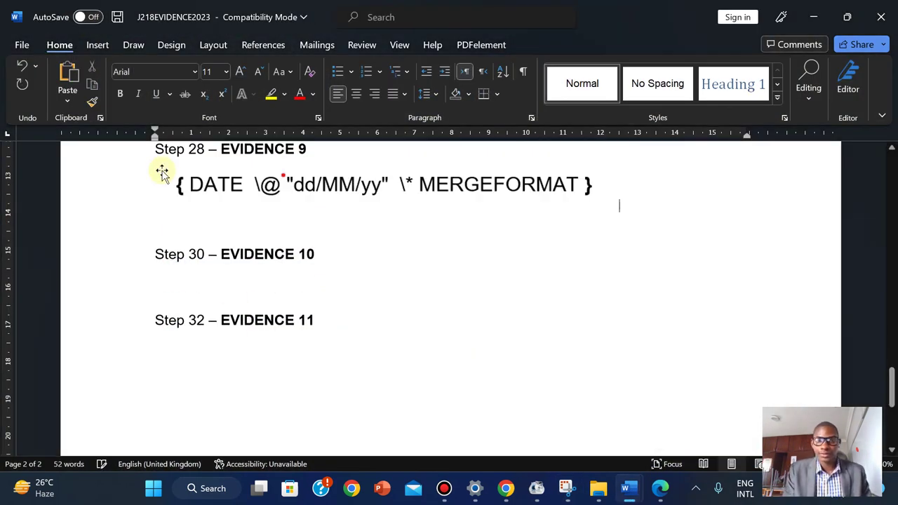
# Enlarge the pasted DATE field snip and crop the blank strips off its left and right sides.
pyautogui.click(544, 193)
pyautogui.moveTo(620, 214); pyautogui.dragTo(667, 216)
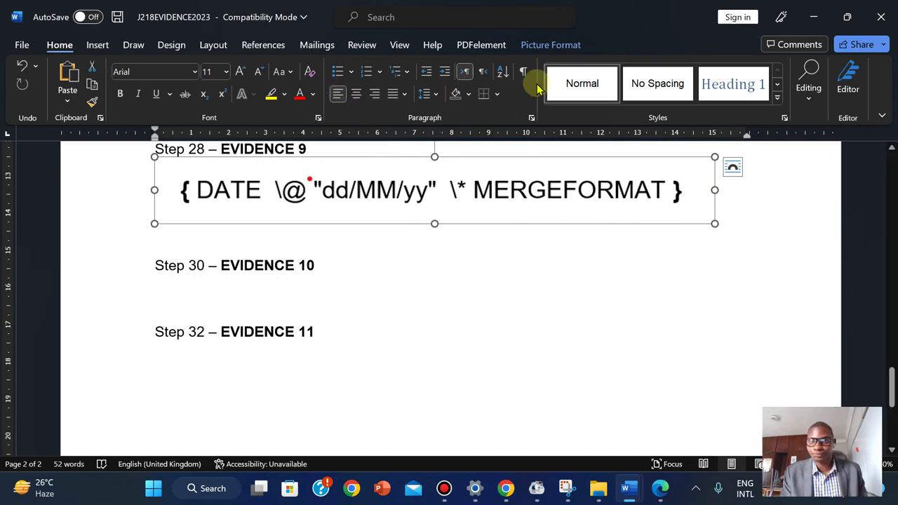
pyautogui.click(553, 46)
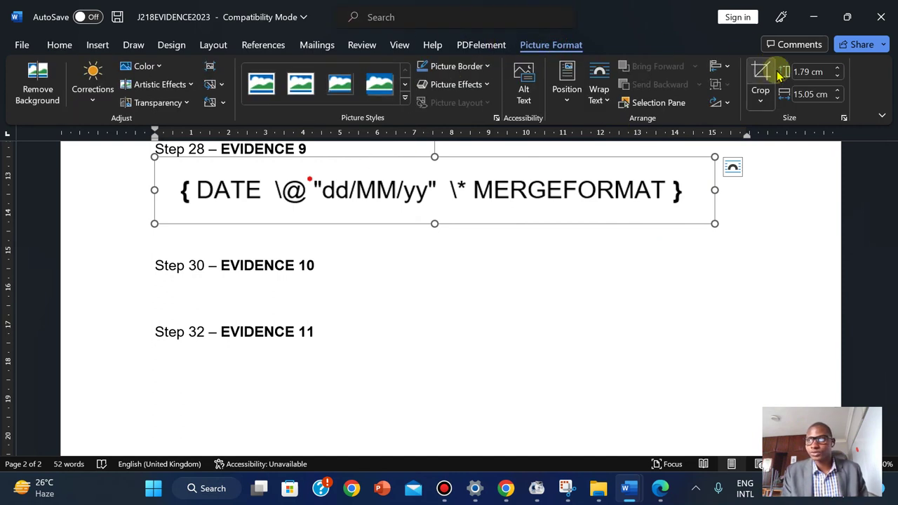
pyautogui.click(760, 81)
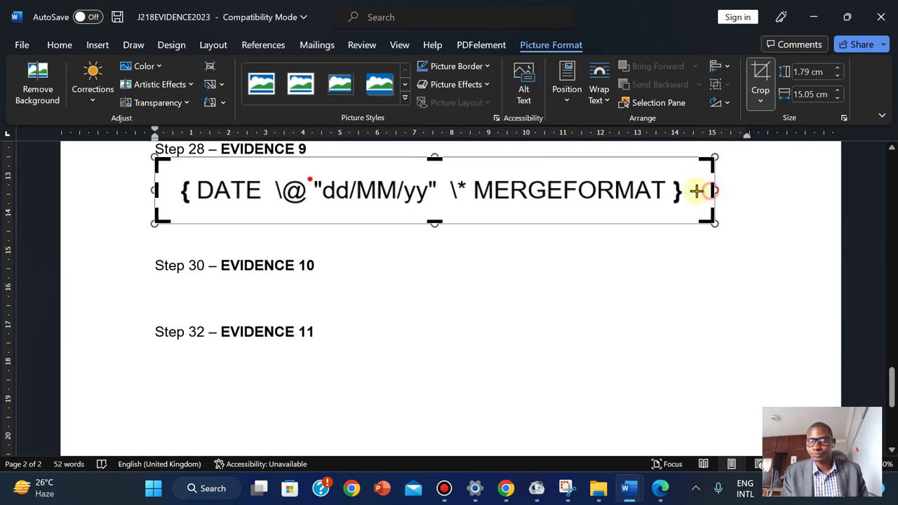
pyautogui.moveTo(708, 190); pyautogui.dragTo(686, 190)
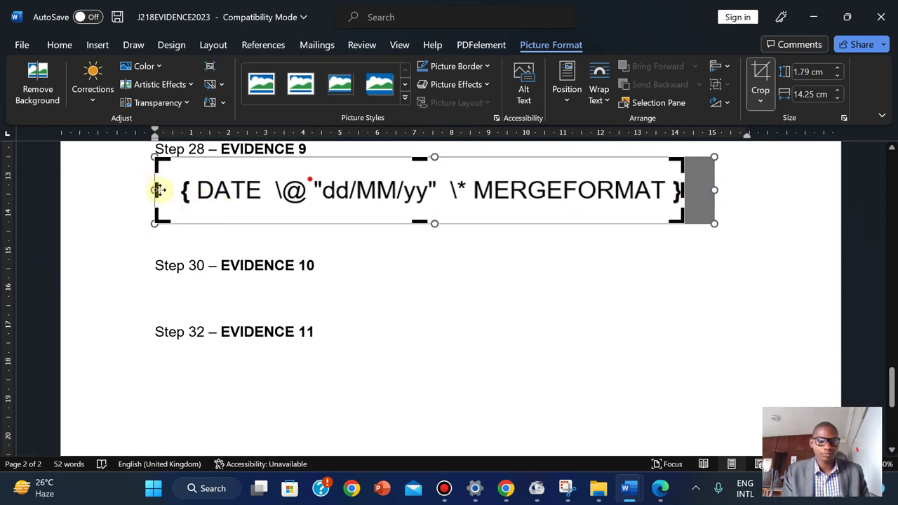
pyautogui.moveTo(155, 189); pyautogui.dragTo(176, 188)
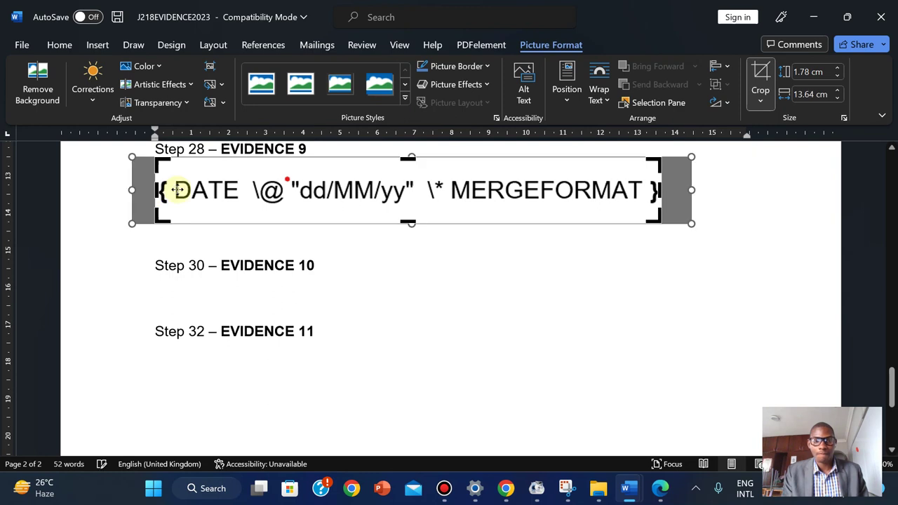
pyautogui.click(761, 76)
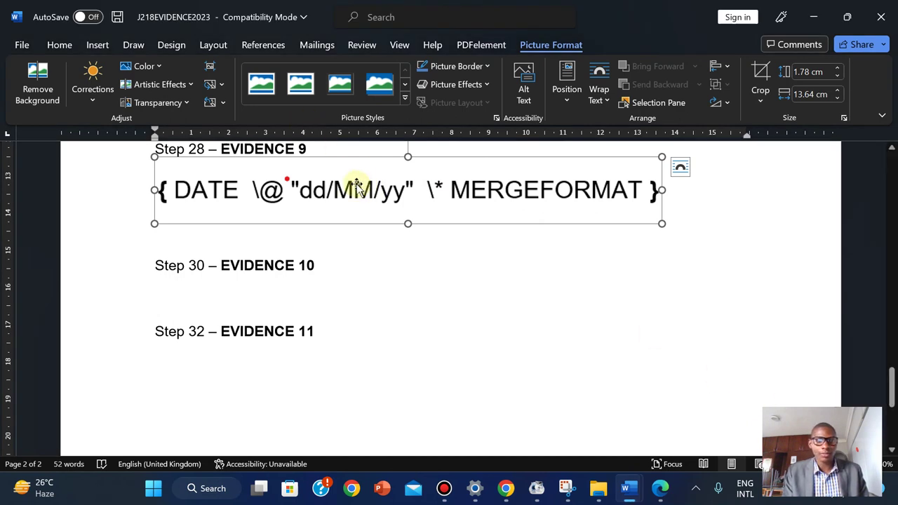
# Try trimming the snip's top and bottom, undo both trims, and finish cropping.
pyautogui.click(760, 75)
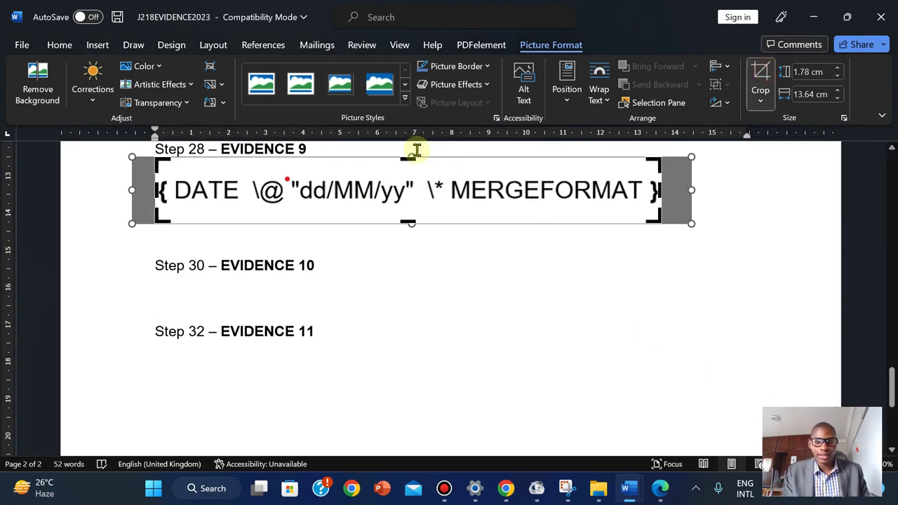
pyautogui.moveTo(409, 160); pyautogui.dragTo(410, 173)
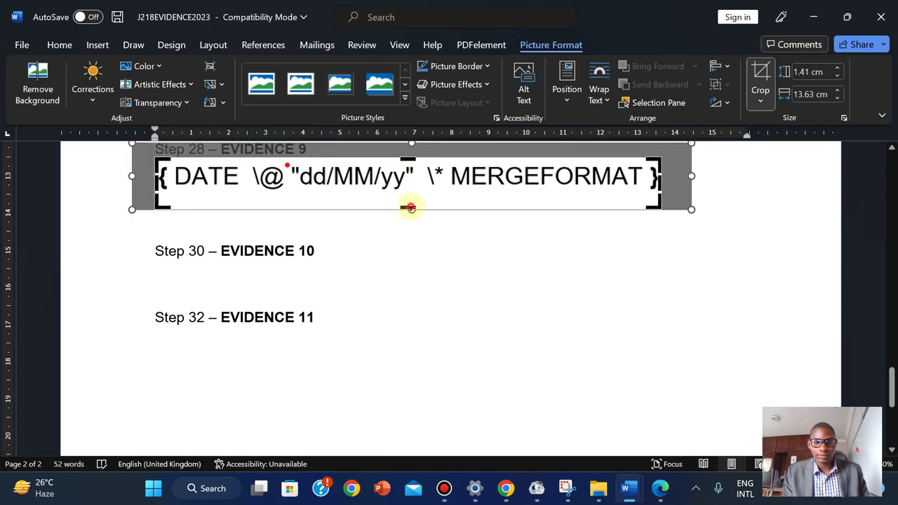
pyautogui.moveTo(411, 206); pyautogui.dragTo(410, 196)
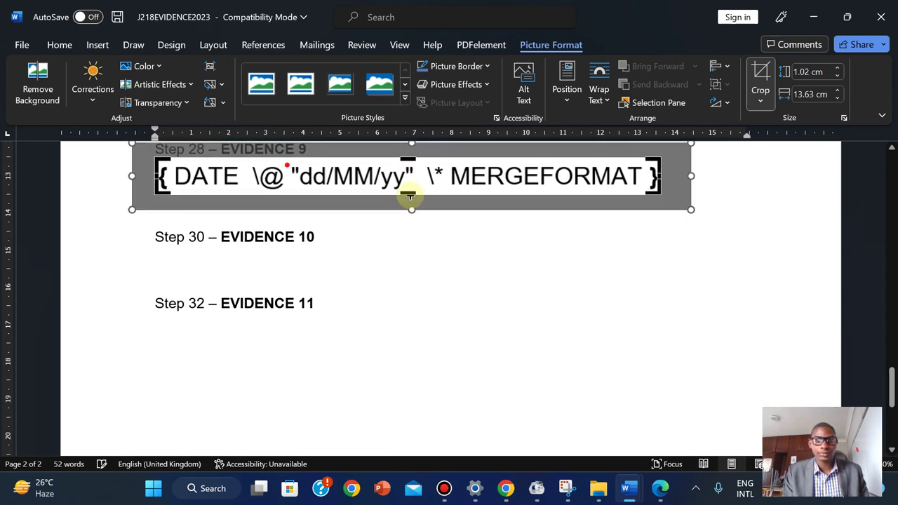
pyautogui.click(758, 86)
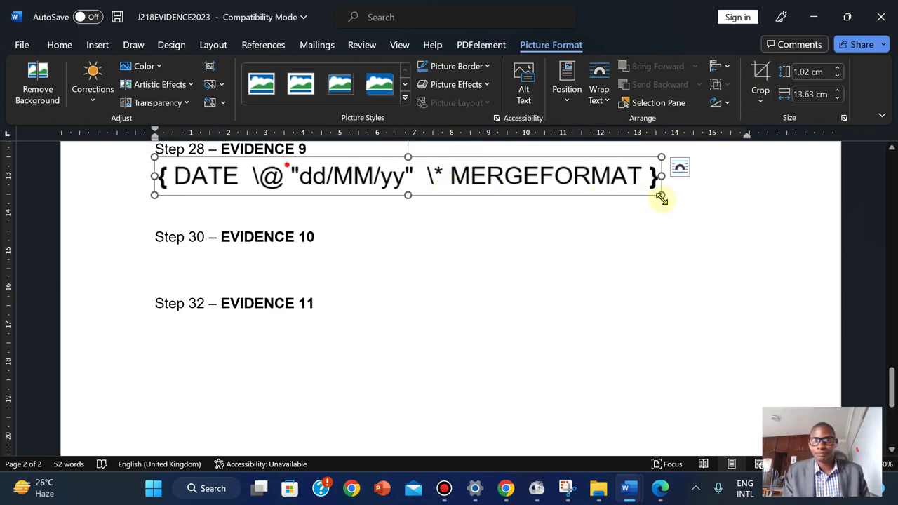
pyautogui.hotkey('ctrl', 'z')
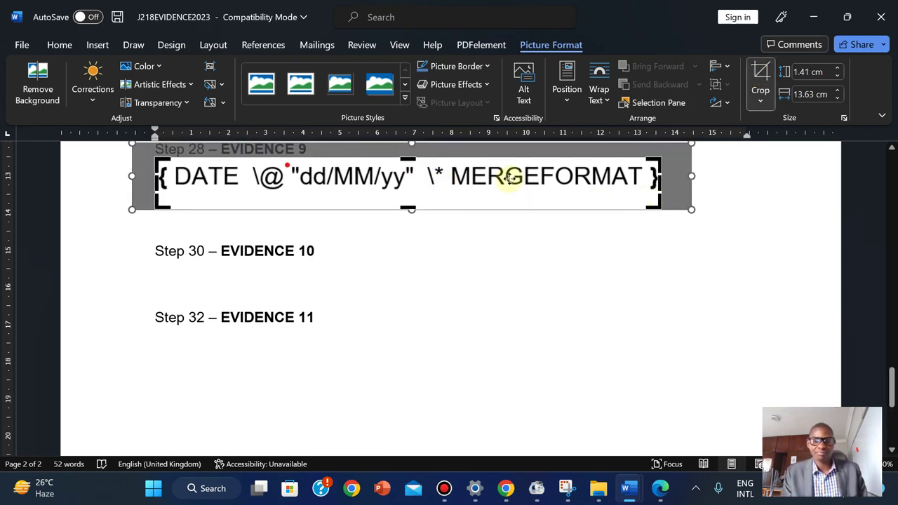
pyautogui.hotkey('ctrl', 'z')
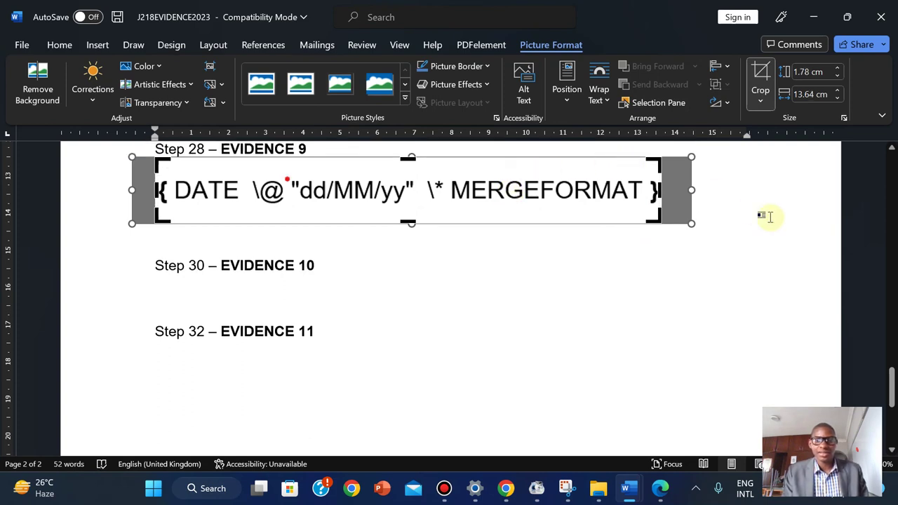
pyautogui.click(772, 217)
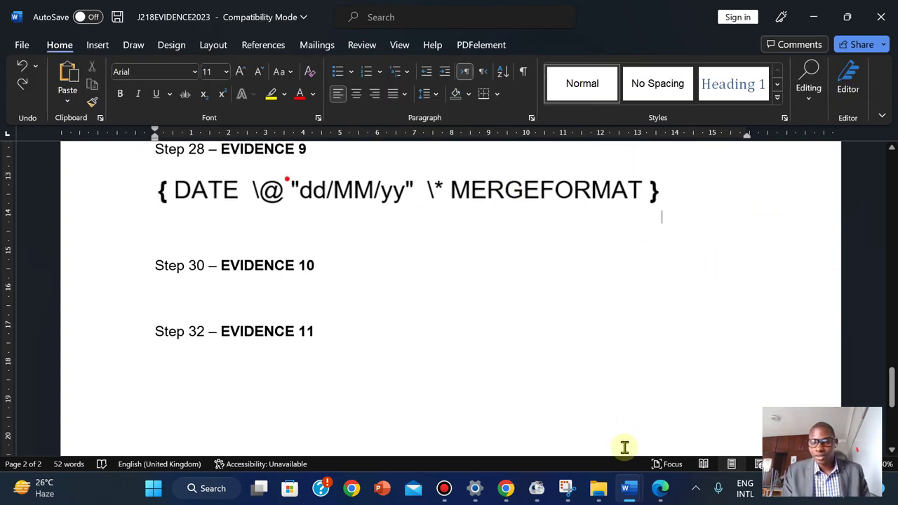
pyautogui.click(662, 487)
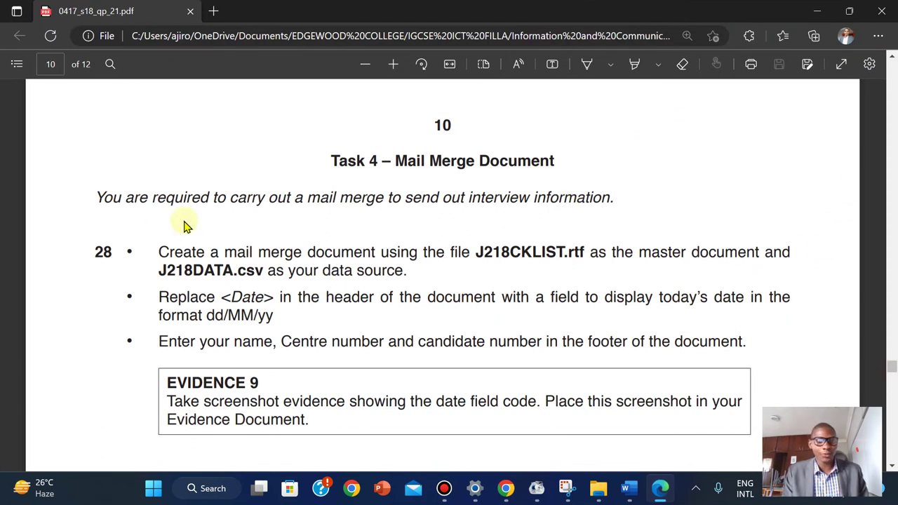
# Highlight question 28's evidence instructions in yellow and scroll to question 29's merge-field table.
pyautogui.moveTo(259, 283); pyautogui.dragTo(316, 420)
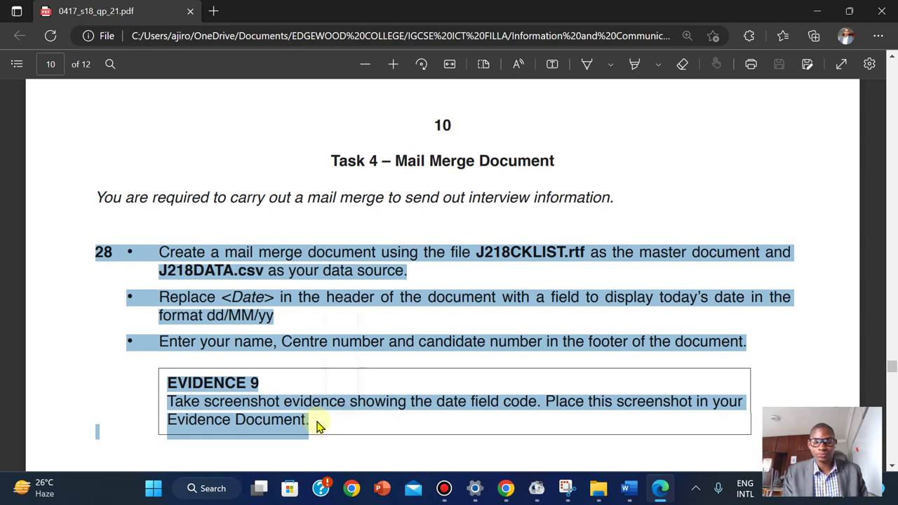
pyautogui.moveTo(341, 344)
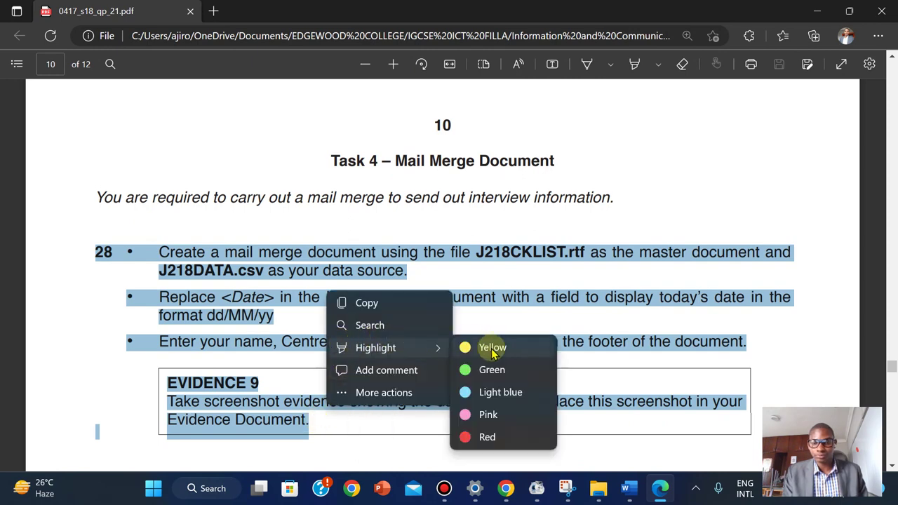
pyautogui.click(494, 348)
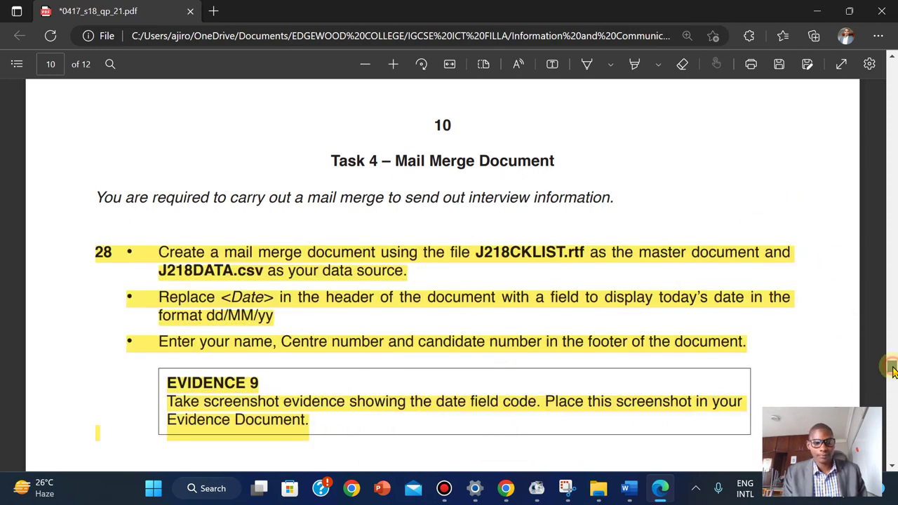
pyautogui.moveTo(891, 367); pyautogui.dragTo(893, 379)
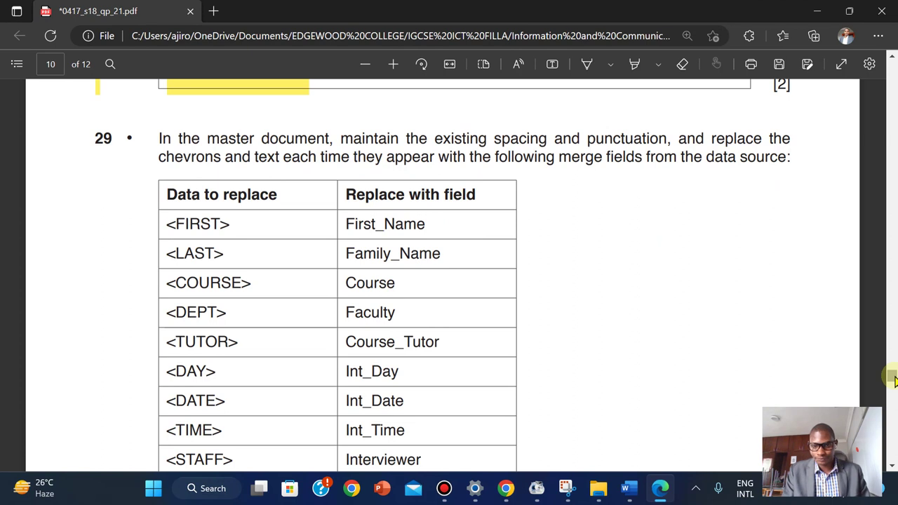
pyautogui.moveTo(893, 379); pyautogui.dragTo(893, 376)
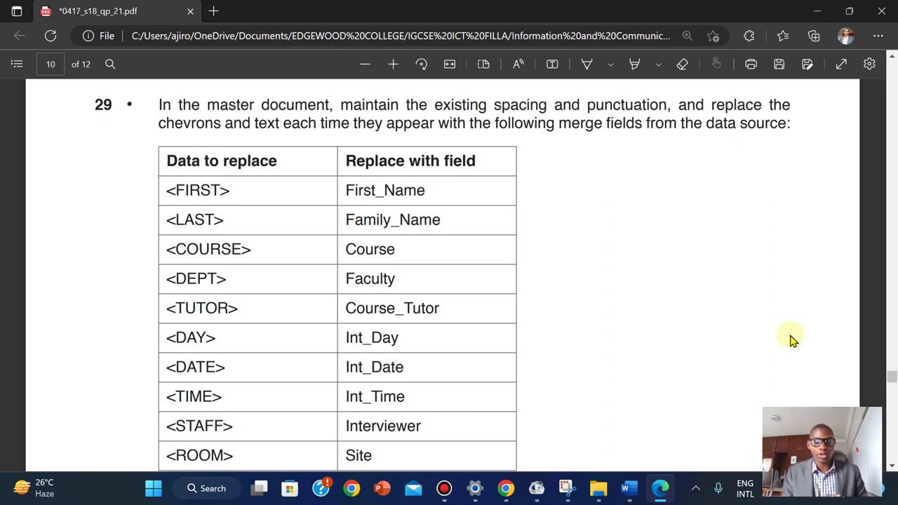
pyautogui.moveTo(473, 5)
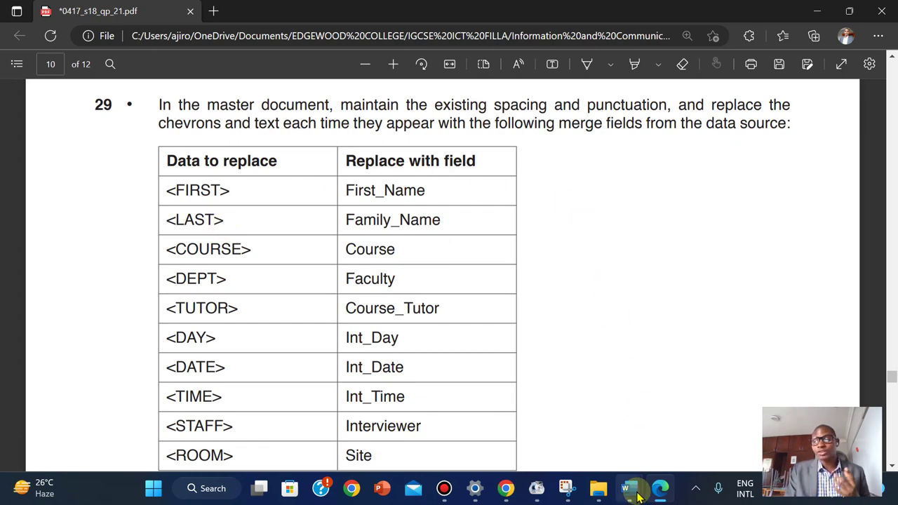
# Close the J218CKLIST header and launch the Step-by-Step Mail Merge Wizard from Mailings.
pyautogui.moveTo(635, 494)
pyautogui.click(591, 427)
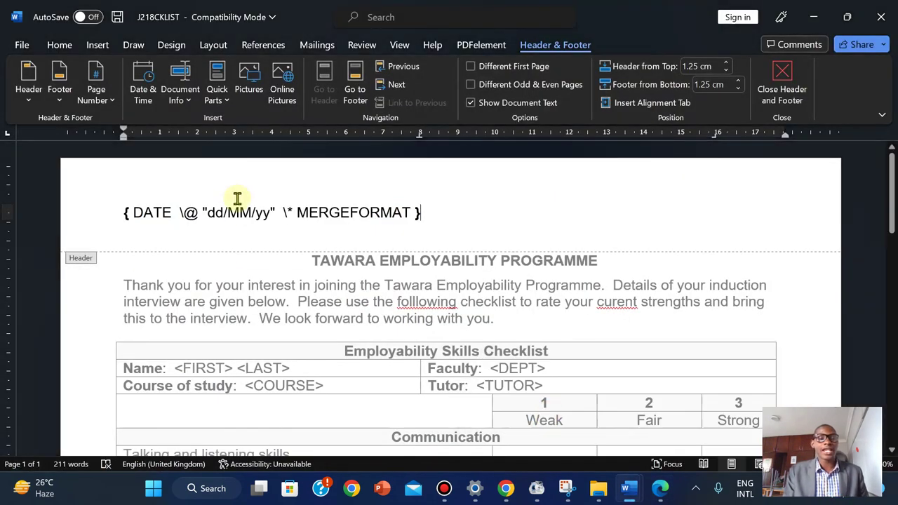
pyautogui.click(772, 83)
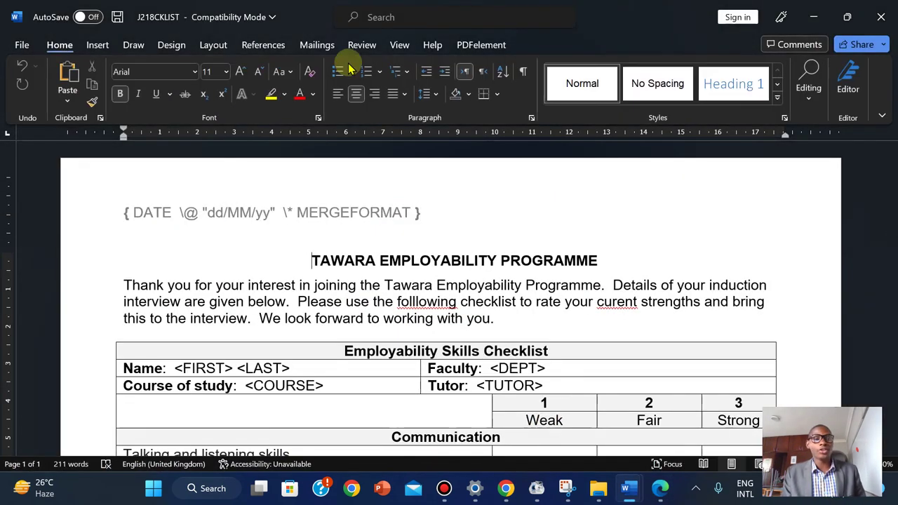
pyautogui.click(316, 45)
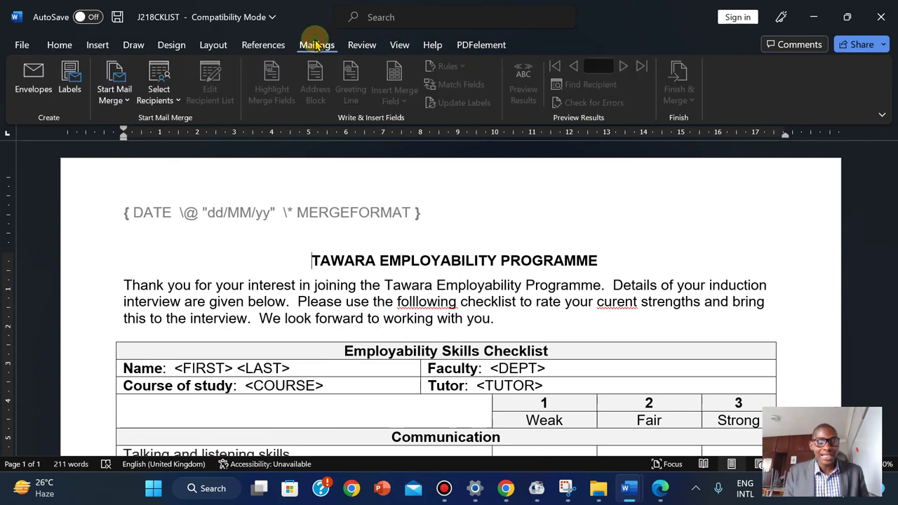
pyautogui.click(127, 102)
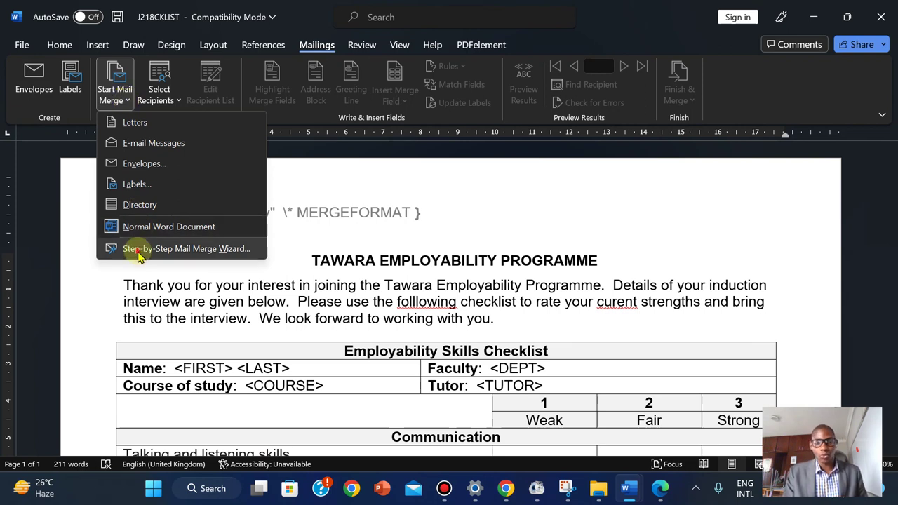
pyautogui.click(138, 251)
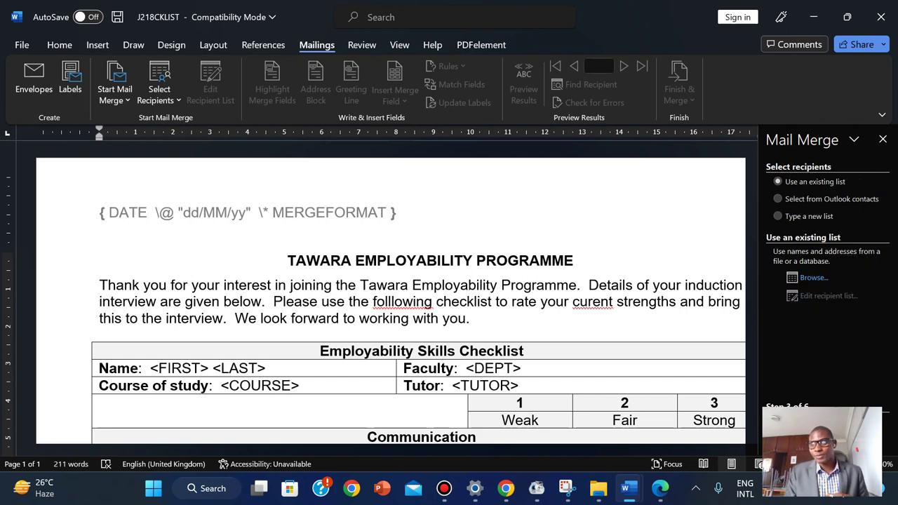
# Browse to the 2018 source files folder, load J218DATA and confirm it as the recipient list.
pyautogui.click(810, 279)
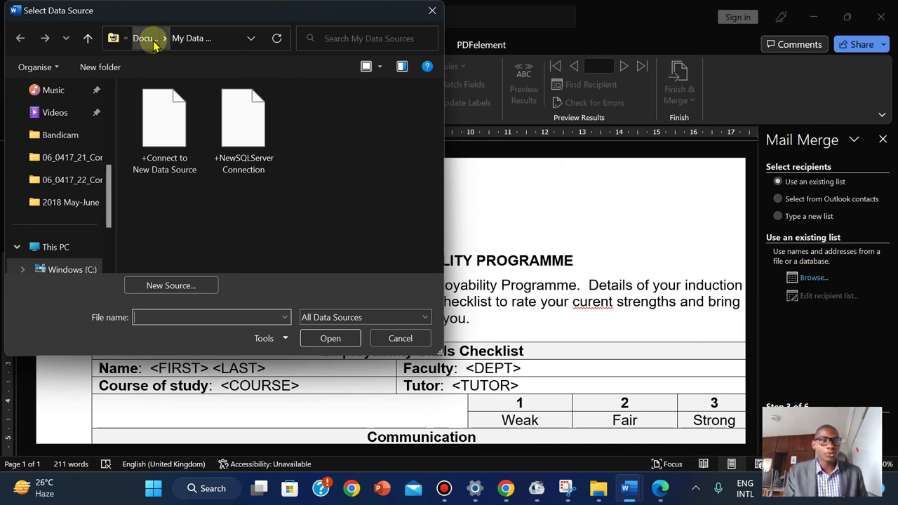
pyautogui.click(85, 167)
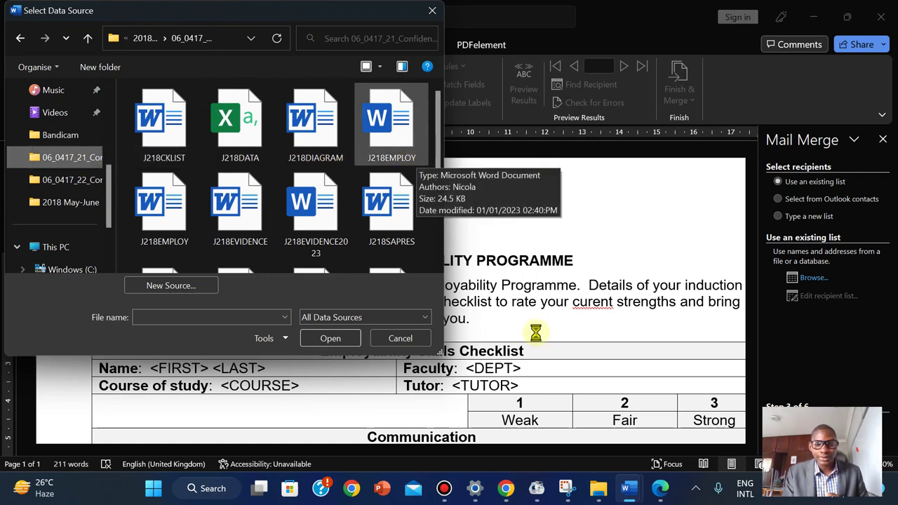
pyautogui.click(663, 491)
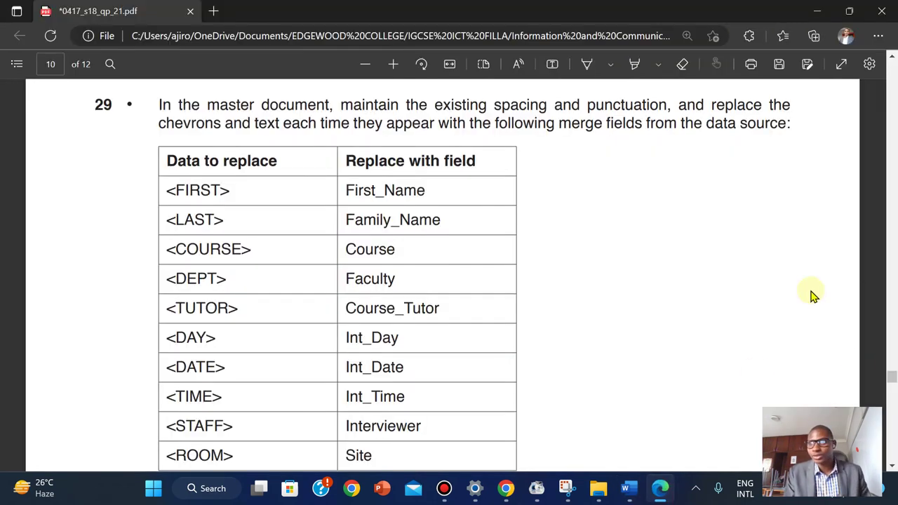
pyautogui.moveTo(892, 379); pyautogui.dragTo(892, 379)
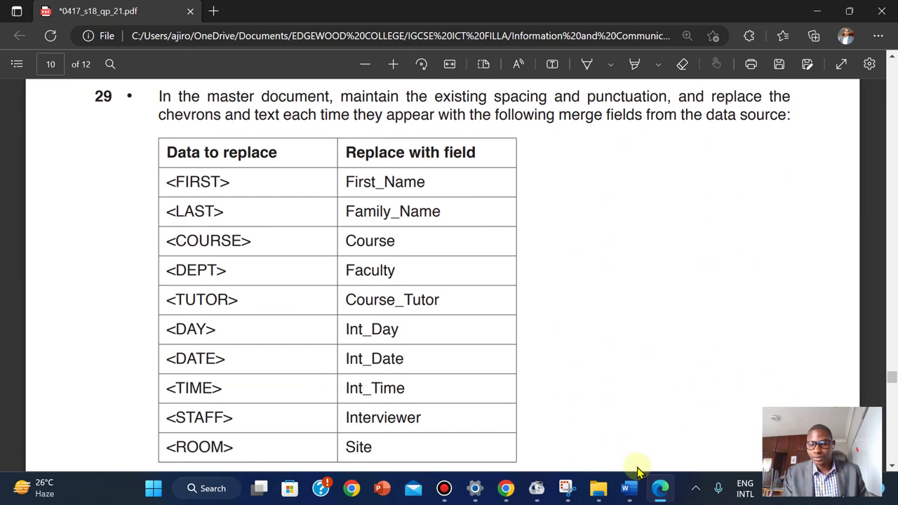
pyautogui.moveTo(630, 496)
pyautogui.click(554, 413)
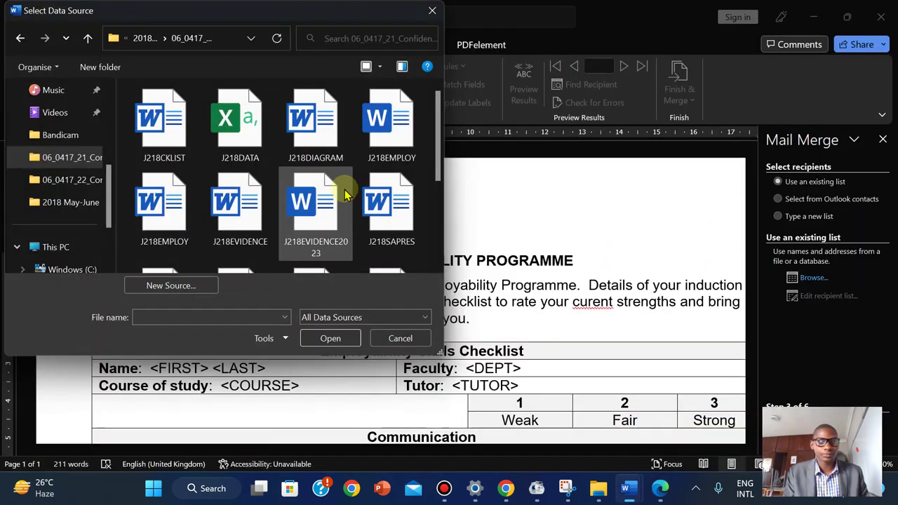
pyautogui.click(246, 161)
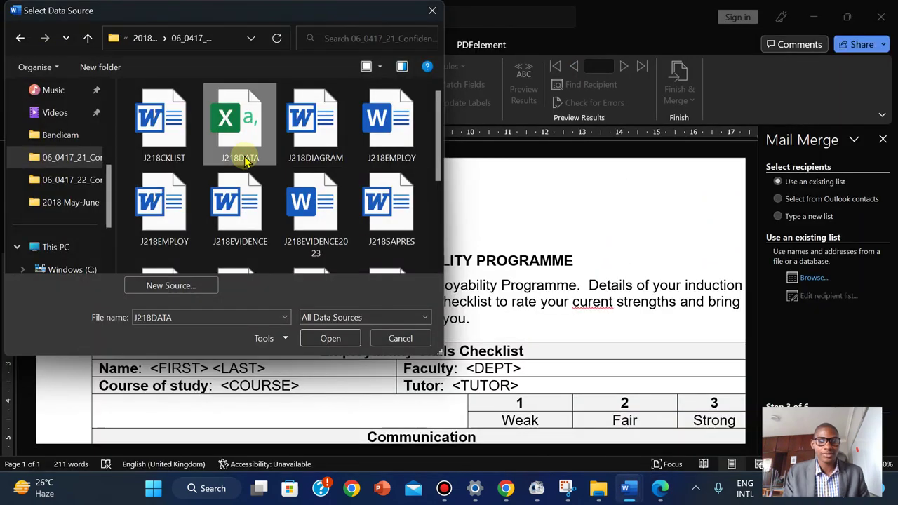
pyautogui.click(330, 339)
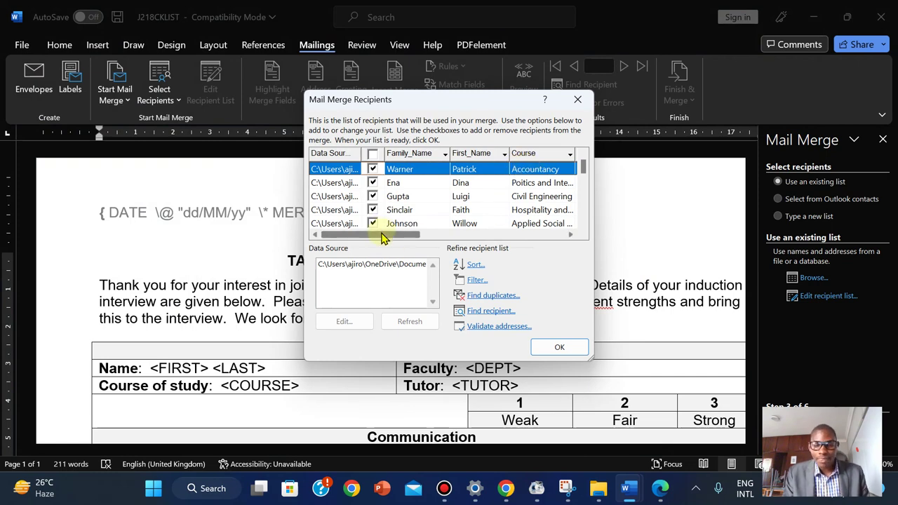
pyautogui.moveTo(382, 237)
pyautogui.mouseDown()
pyautogui.moveTo(496, 244)
pyautogui.moveTo(392, 251)
pyautogui.mouseUp()
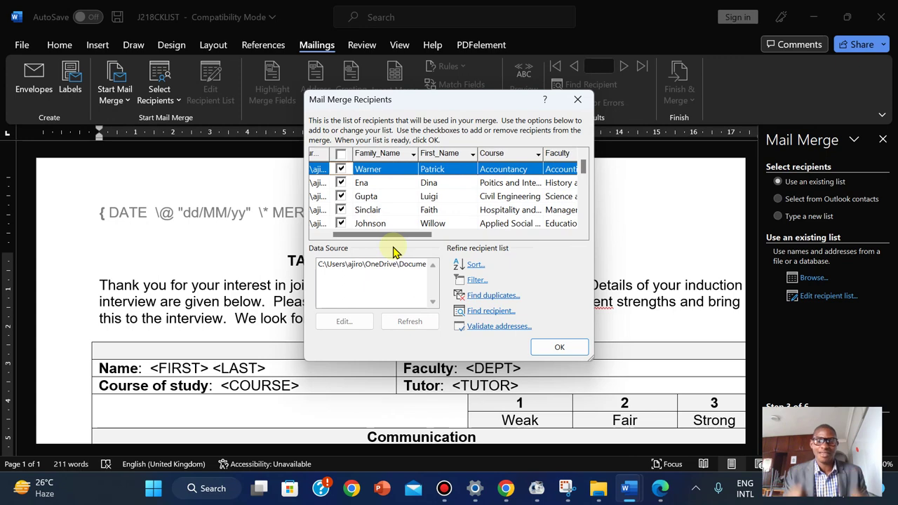
pyautogui.click(559, 348)
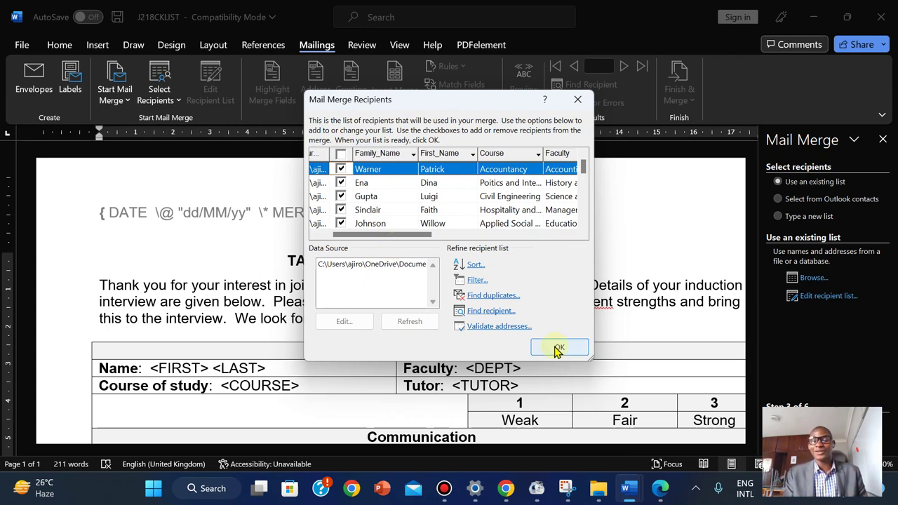
pyautogui.click(558, 348)
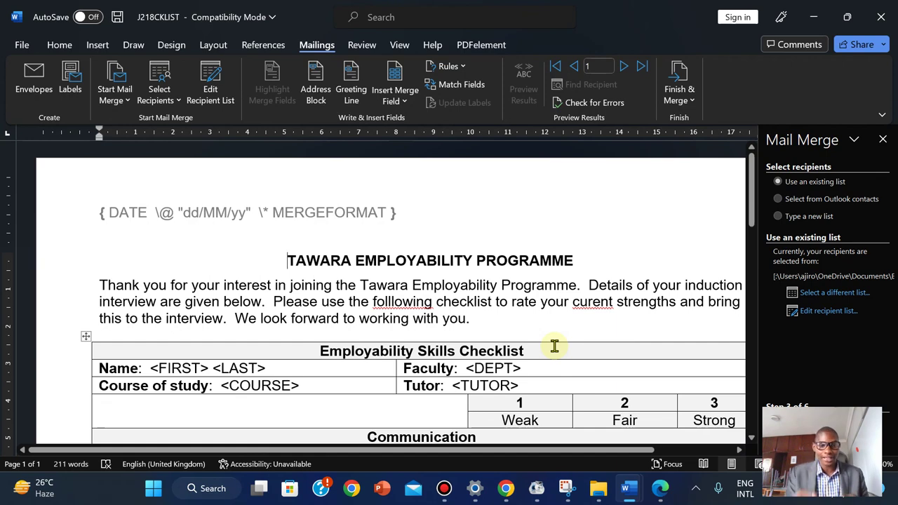
# Select <FIRST> in the checklist's Name cell and insert the First_Name merge field there.
pyautogui.scroll(-1, 750, 199)
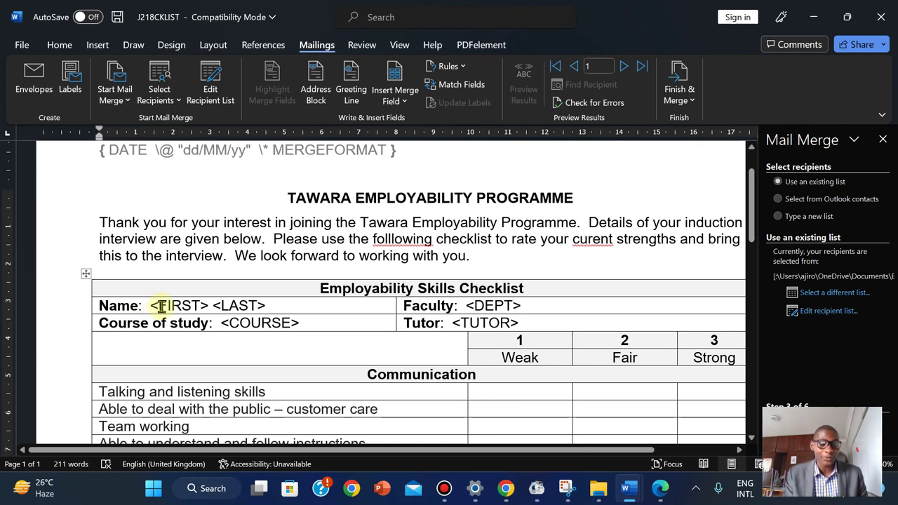
pyautogui.click(252, 364)
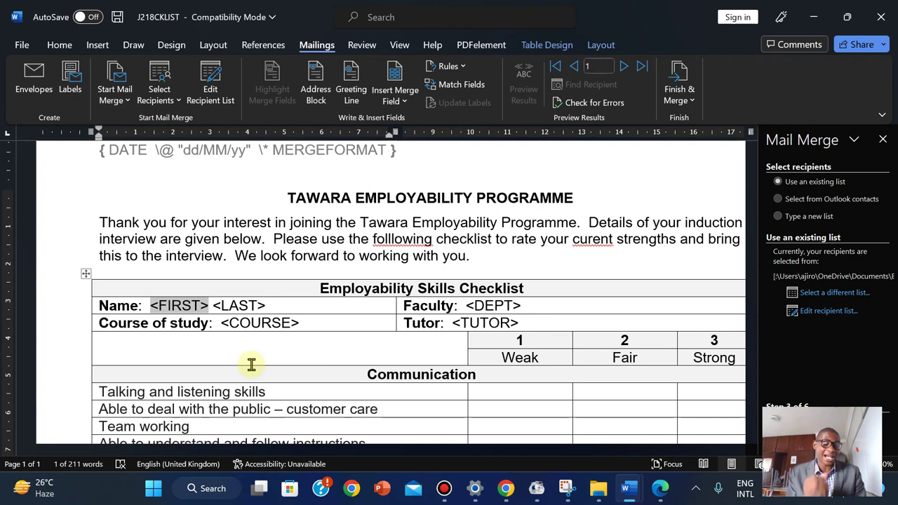
pyautogui.click(398, 102)
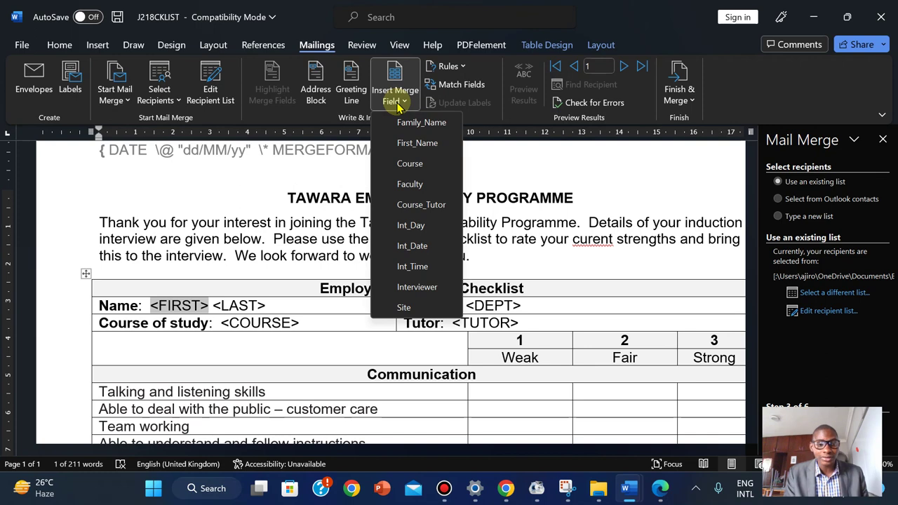
pyautogui.click(407, 143)
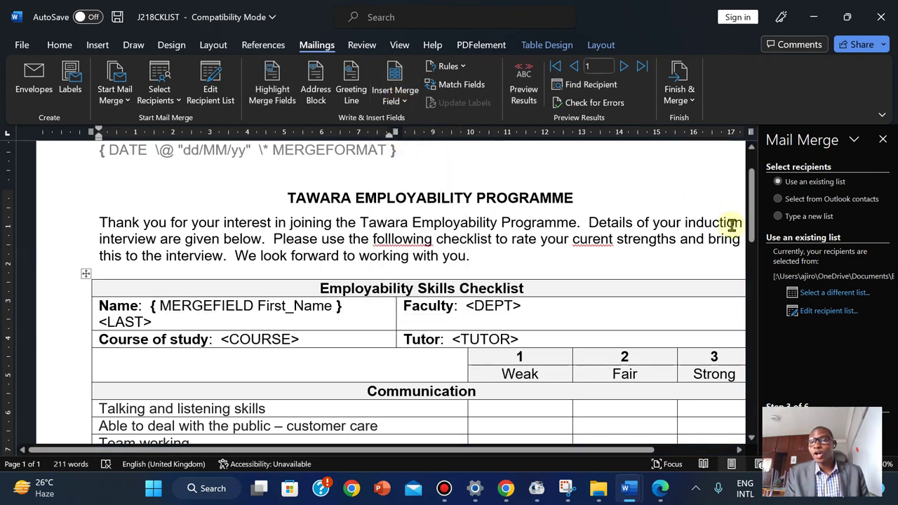
pyautogui.moveTo(745, 225); pyautogui.dragTo(750, 186)
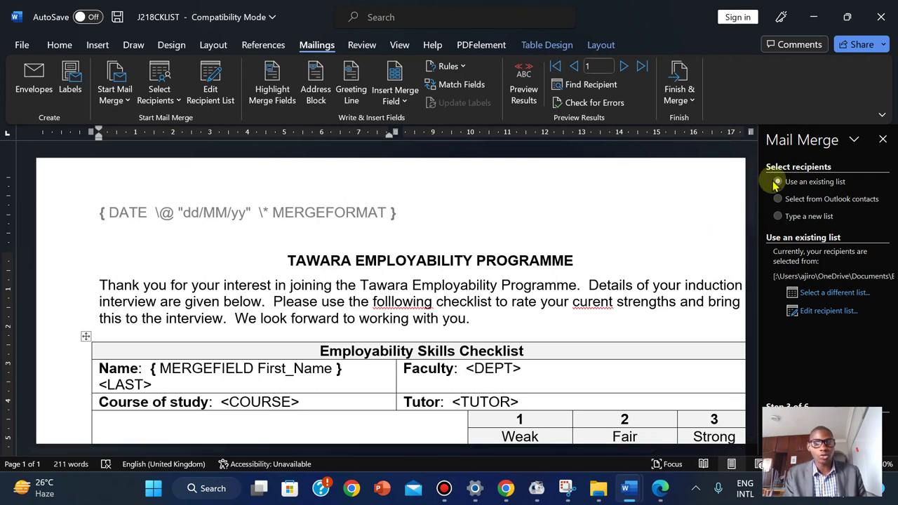
# In Word Options > Advanced, turn off 'Show field codes instead of their values'.
pyautogui.click(23, 44)
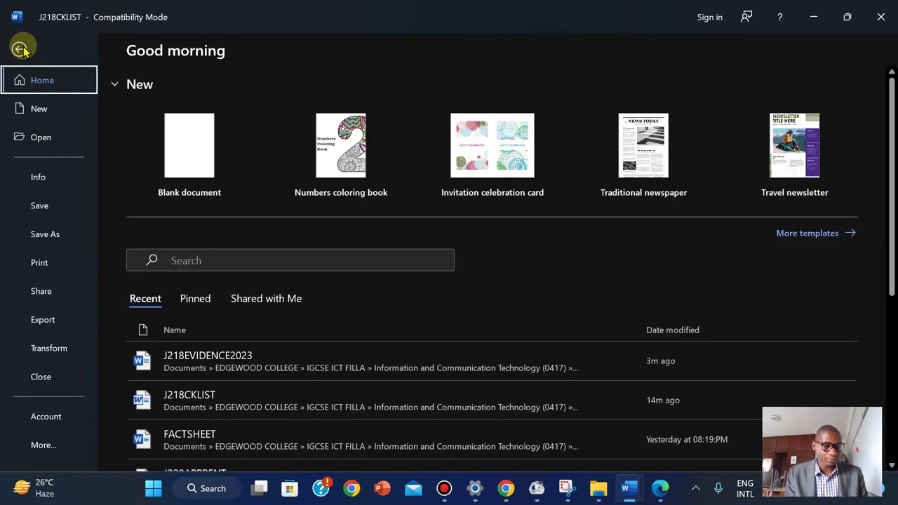
pyautogui.click(56, 449)
pyautogui.click(153, 455)
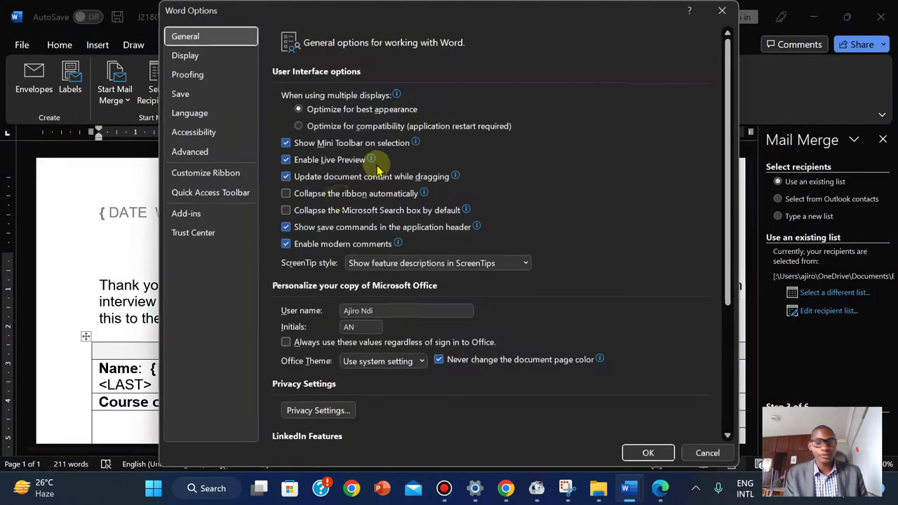
pyautogui.click(188, 153)
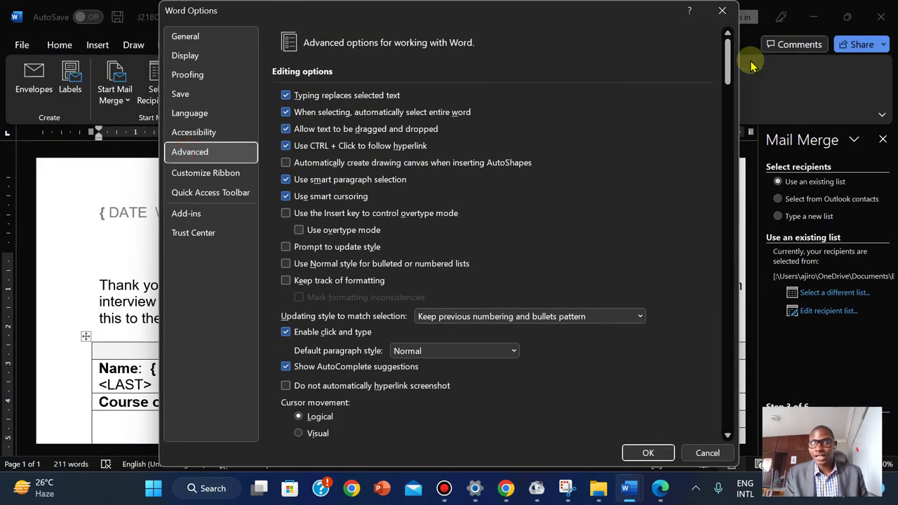
pyautogui.moveTo(727, 51); pyautogui.dragTo(734, 154)
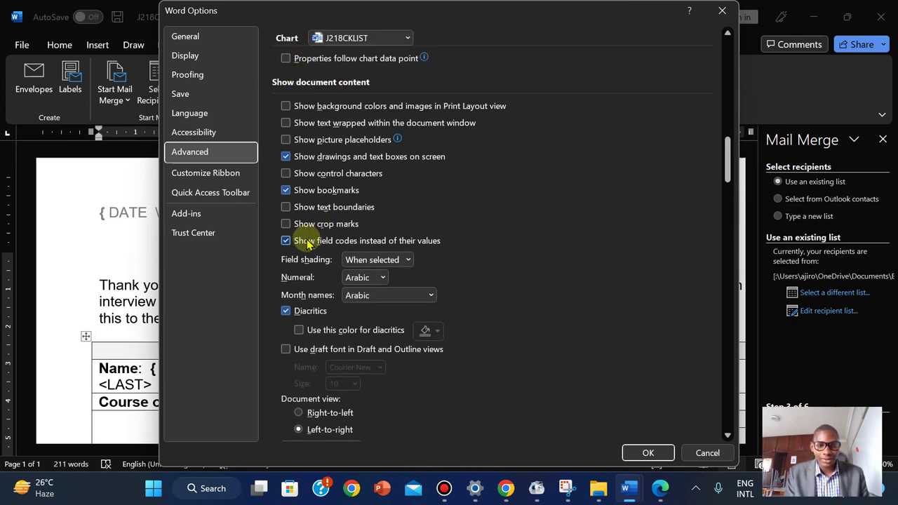
pyautogui.click(284, 242)
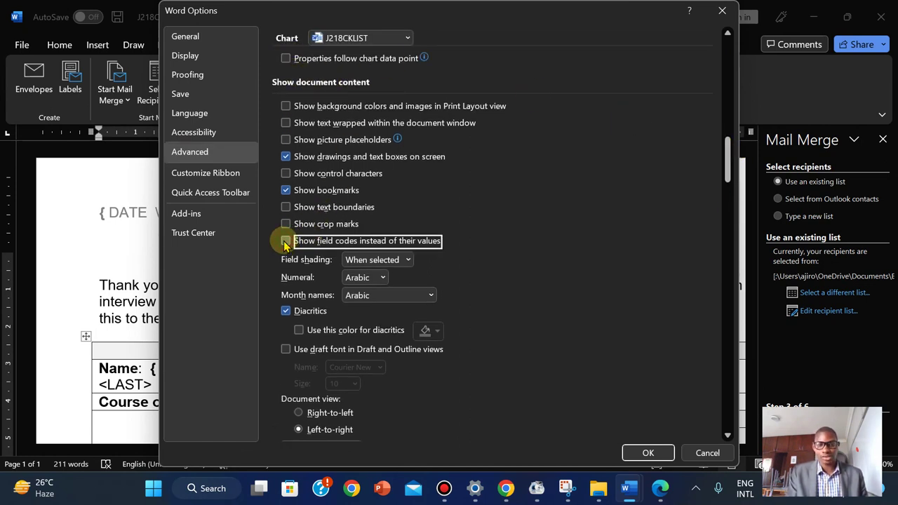
pyautogui.click(646, 453)
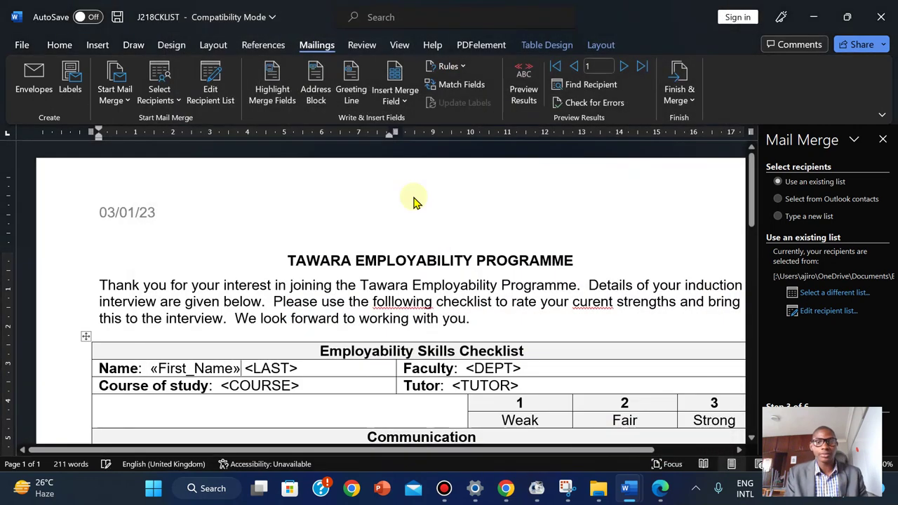
# Replace <LAST> with the Family_Name merge field.
pyautogui.moveTo(756, 180); pyautogui.dragTo(754, 211)
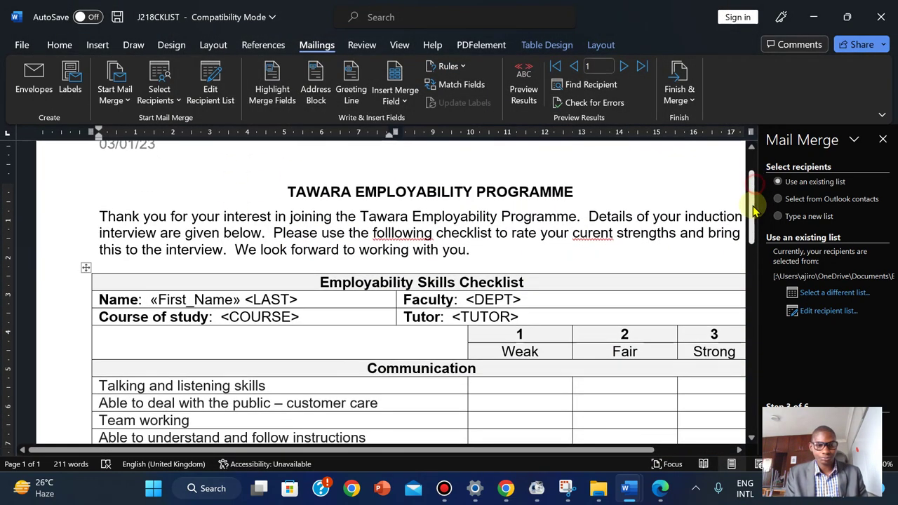
pyautogui.click(245, 278)
pyautogui.hotkey('shift', 'Right')
pyautogui.hotkey('shift', 'Right')
pyautogui.hotkey('shift', 'Right')
pyautogui.hotkey('shift', 'Right')
pyautogui.hotkey('shift', 'Right')
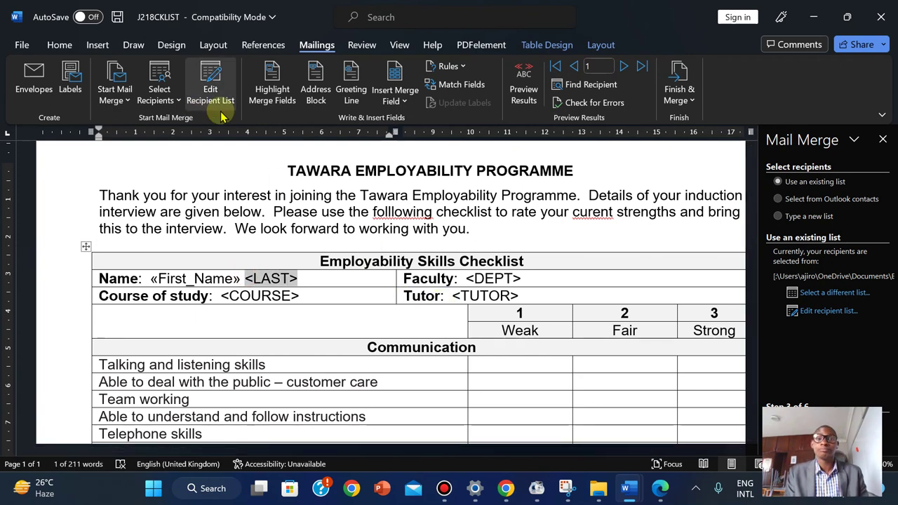
pyautogui.click(402, 101)
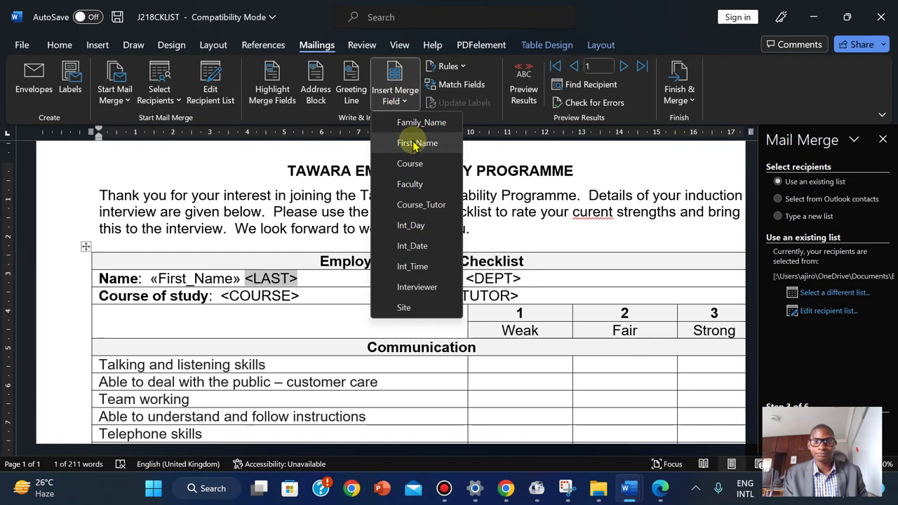
pyautogui.click(413, 124)
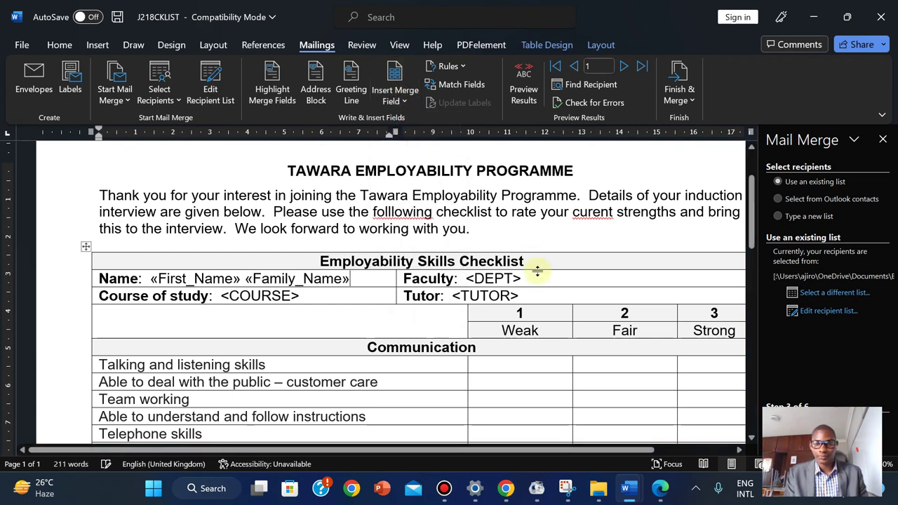
# Check the question paper's table, then replace <DEPT> with the Faculty merge field.
pyautogui.click(660, 495)
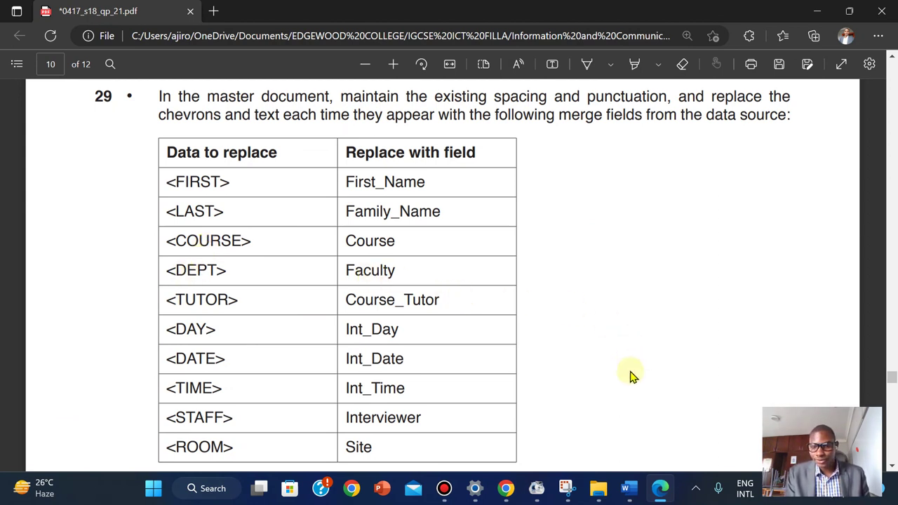
pyautogui.moveTo(628, 489)
pyautogui.moveTo(684, 410)
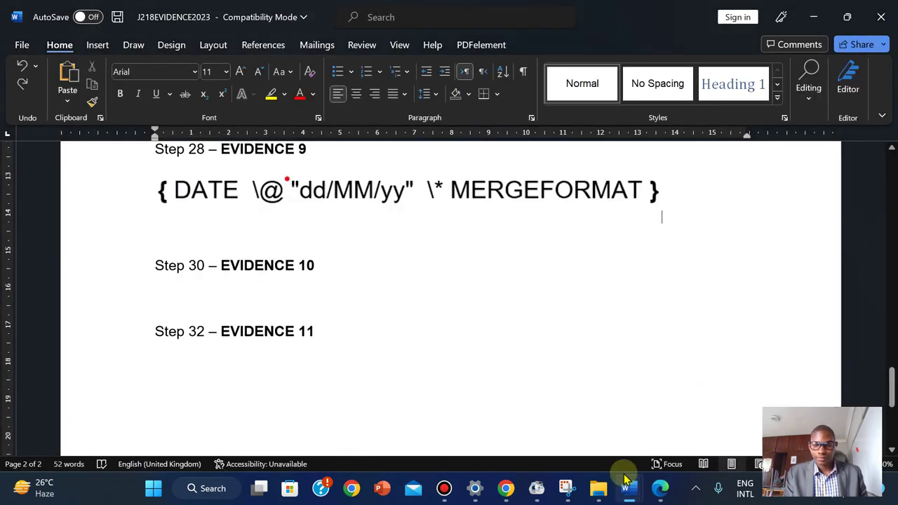
pyautogui.click(541, 418)
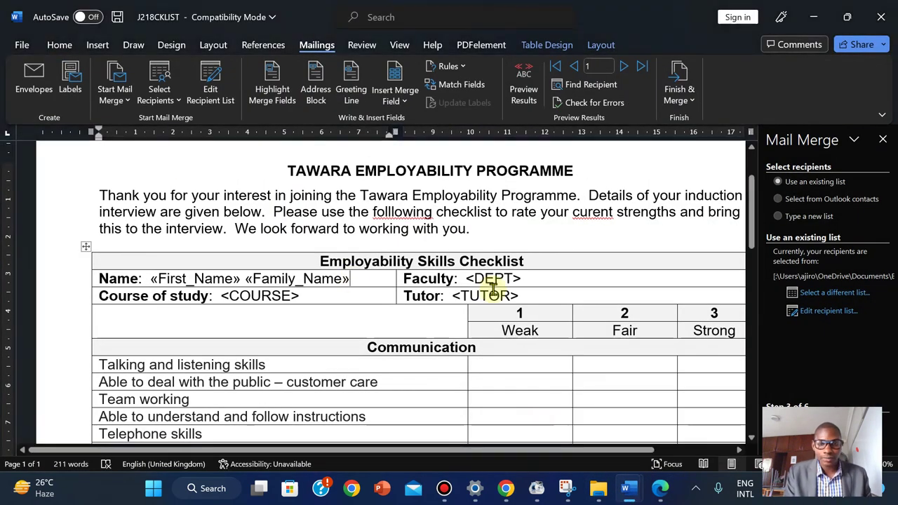
pyautogui.click(468, 279)
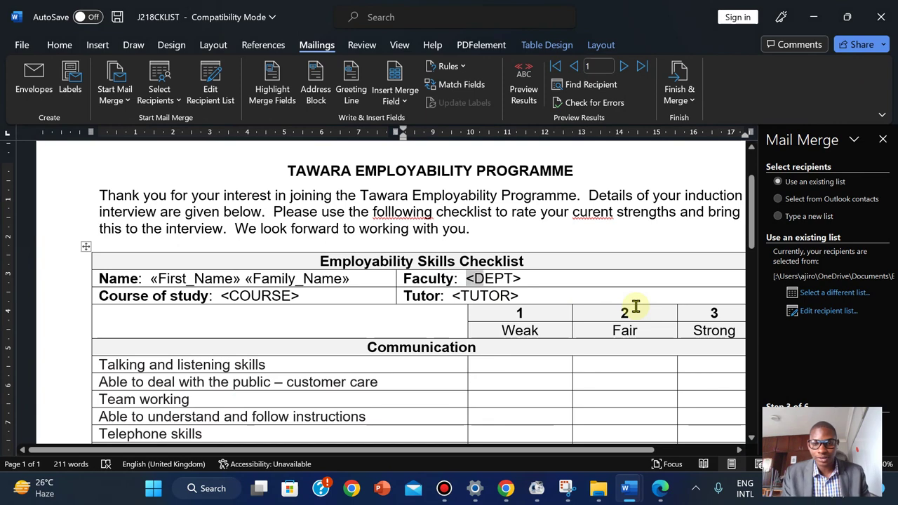
pyautogui.hotkey('shift', 'Right')
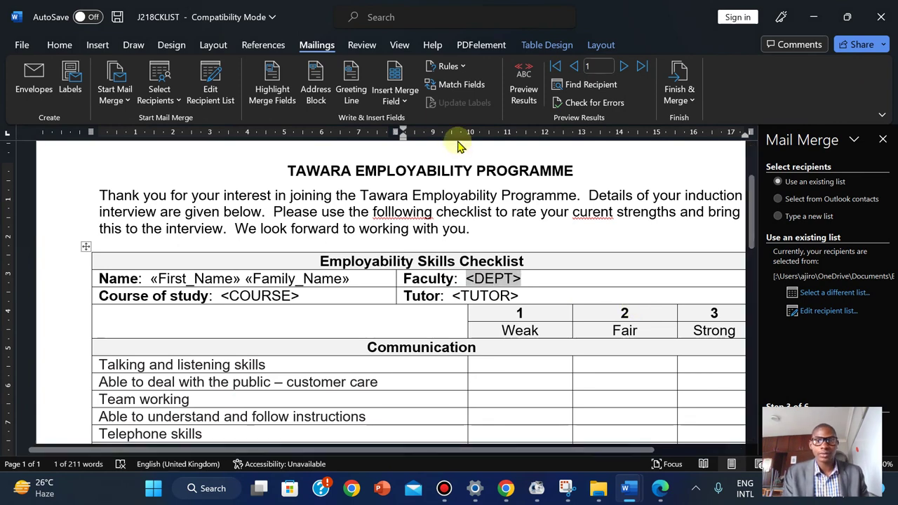
pyautogui.click(396, 104)
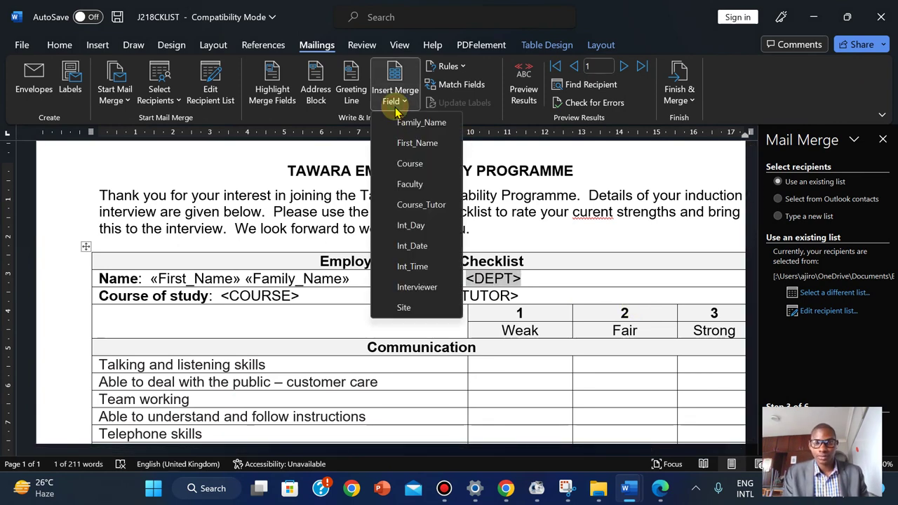
pyautogui.click(412, 181)
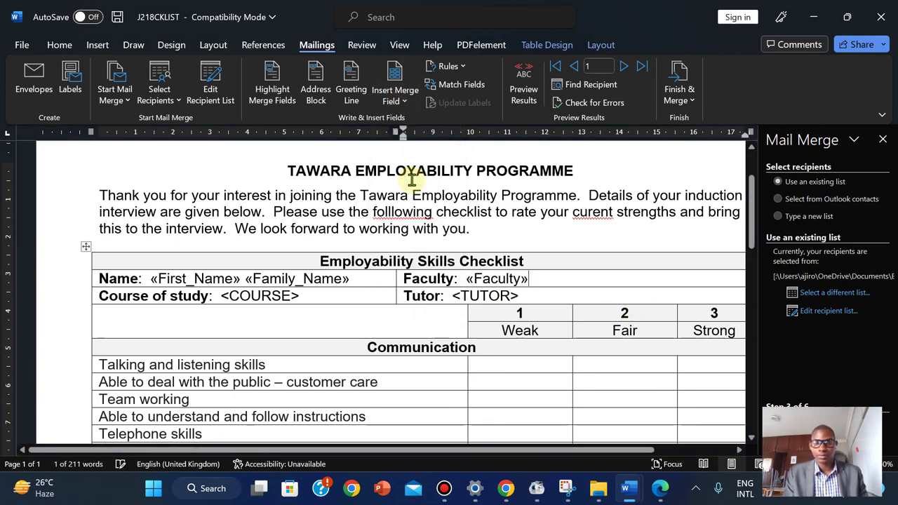
# Check the question paper's table again, then replace <COURSE> with the Course merge field.
pyautogui.click(659, 489)
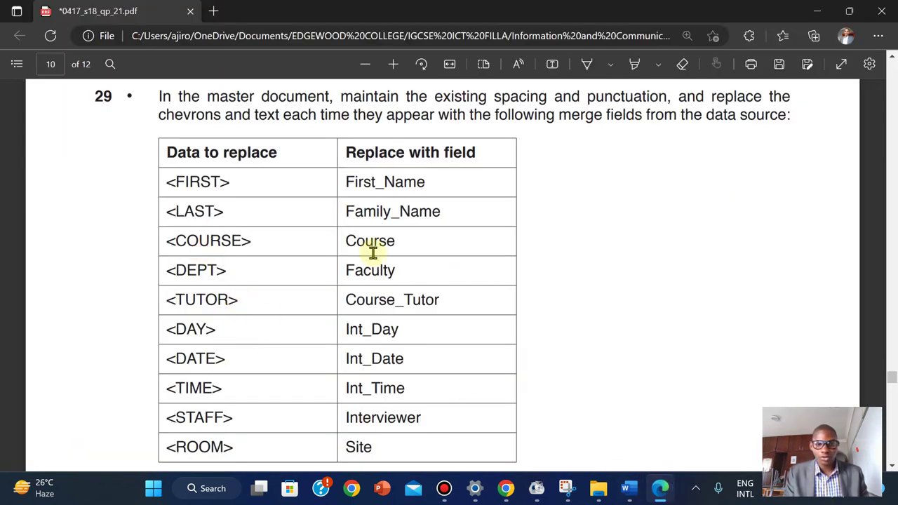
pyautogui.moveTo(629, 489)
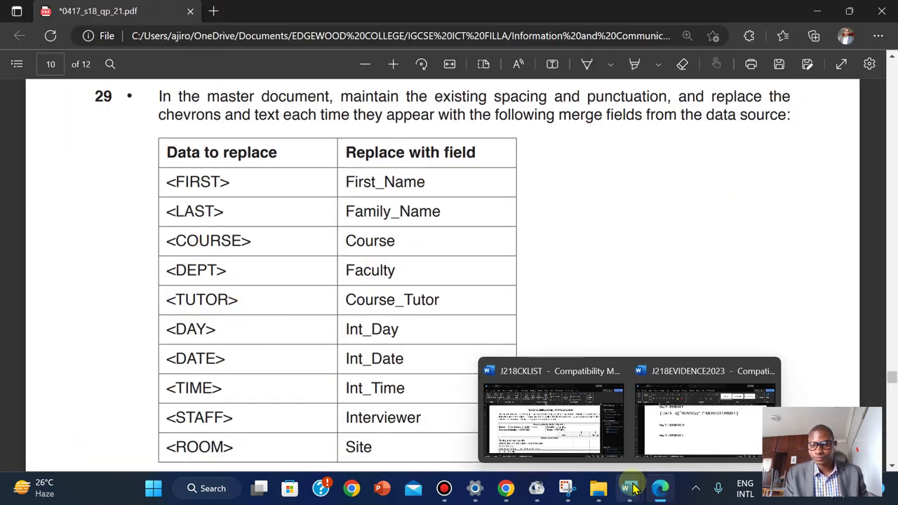
pyautogui.click(584, 435)
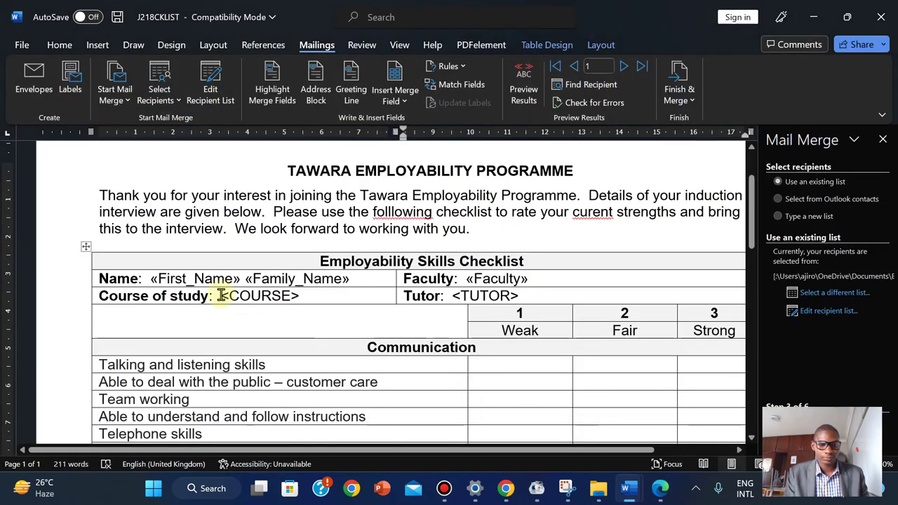
pyautogui.click(221, 296)
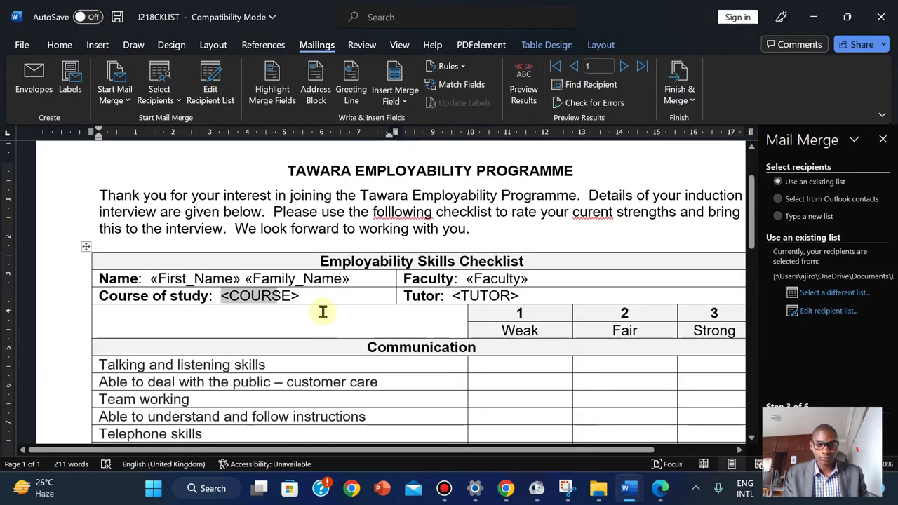
pyautogui.click(404, 100)
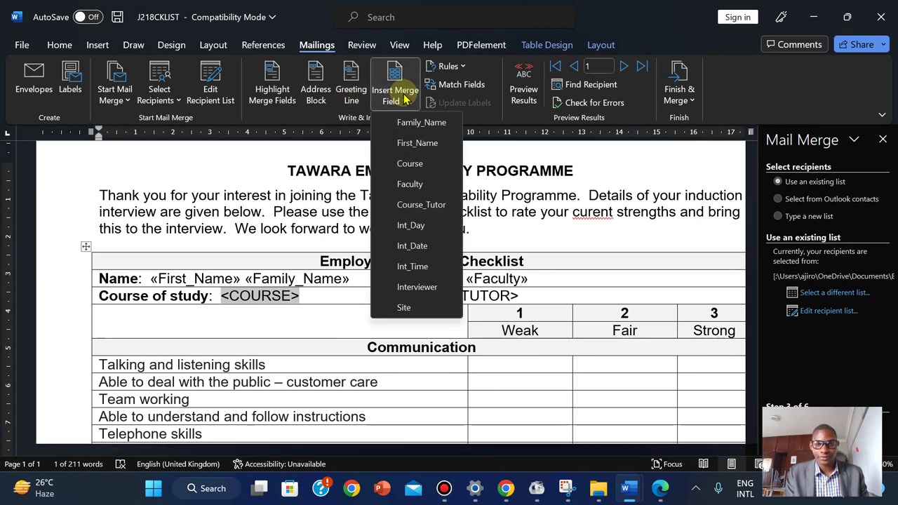
pyautogui.click(410, 162)
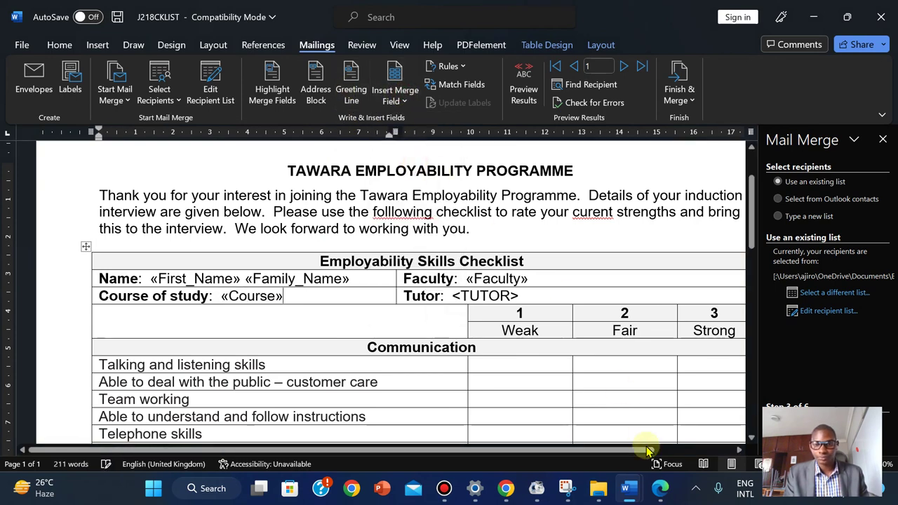
# Replace <TUTOR> in the Tutor cell with the Course_Tutor merge field.
pyautogui.click(660, 484)
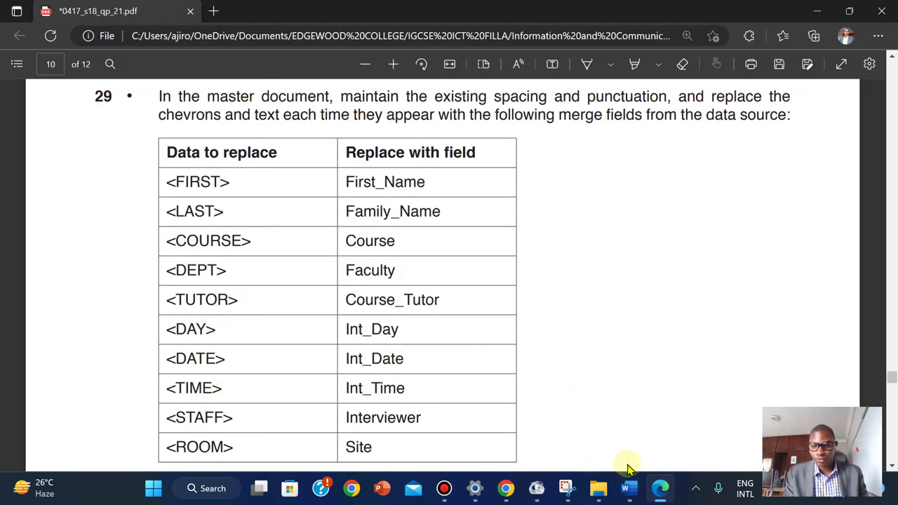
pyautogui.moveTo(635, 493)
pyautogui.click(550, 414)
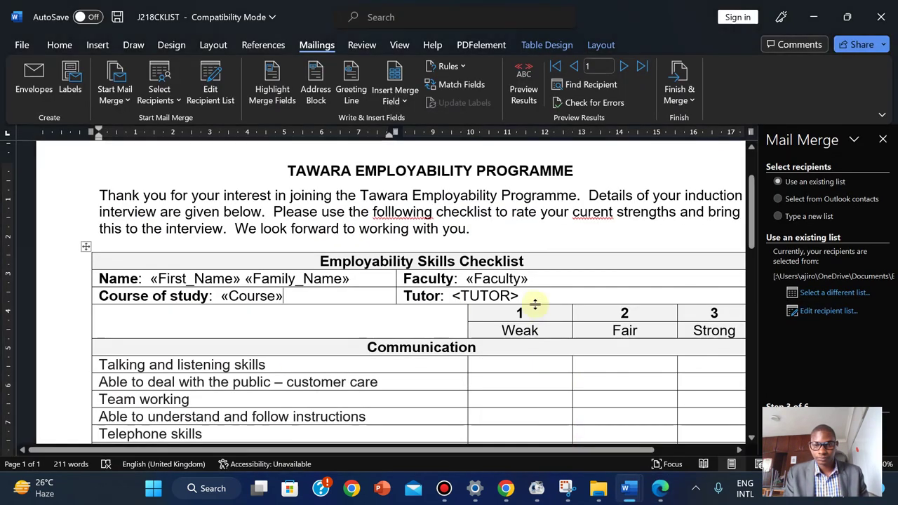
pyautogui.click(519, 296)
pyautogui.hotkey('shift', 'Left')
pyautogui.hotkey('shift', 'Left')
pyautogui.hotkey('shift', 'Left')
pyautogui.hotkey('shift', 'Left')
pyautogui.hotkey('shift', 'Left')
pyautogui.hotkey('shift', 'Left')
pyautogui.hotkey('shift', 'Left')
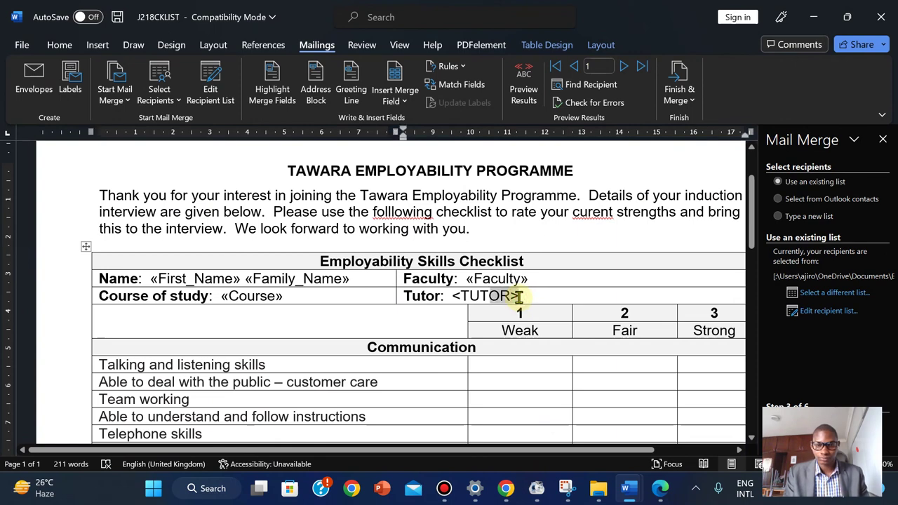
pyautogui.click(397, 96)
pyautogui.click(421, 205)
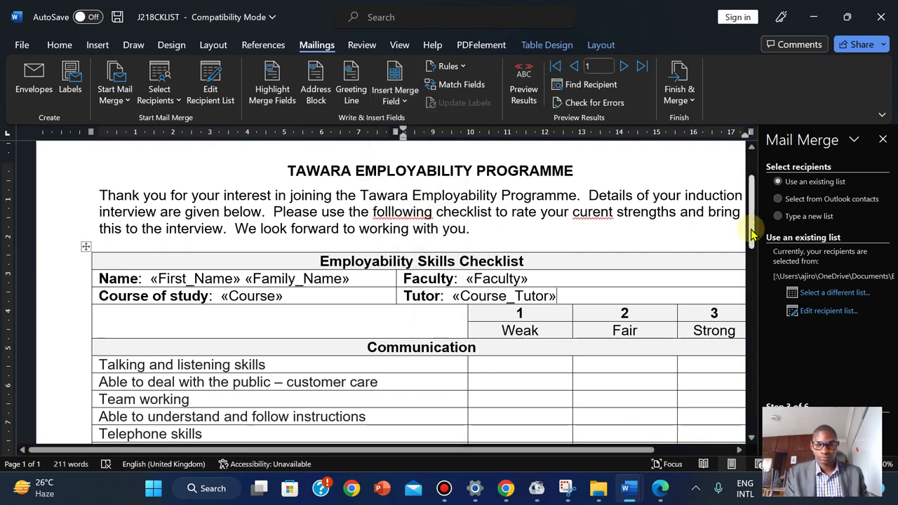
# Check the question paper's merge-field table, then return to the checklist at the <DAY> placeholder.
pyautogui.moveTo(627, 449); pyautogui.dragTo(609, 449)
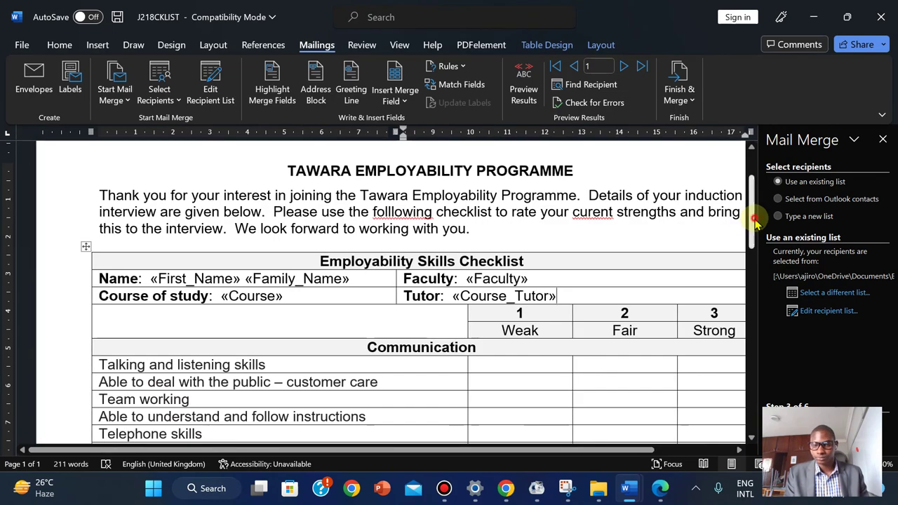
pyautogui.moveTo(753, 206); pyautogui.dragTo(759, 279)
pyautogui.moveTo(760, 256); pyautogui.dragTo(756, 373)
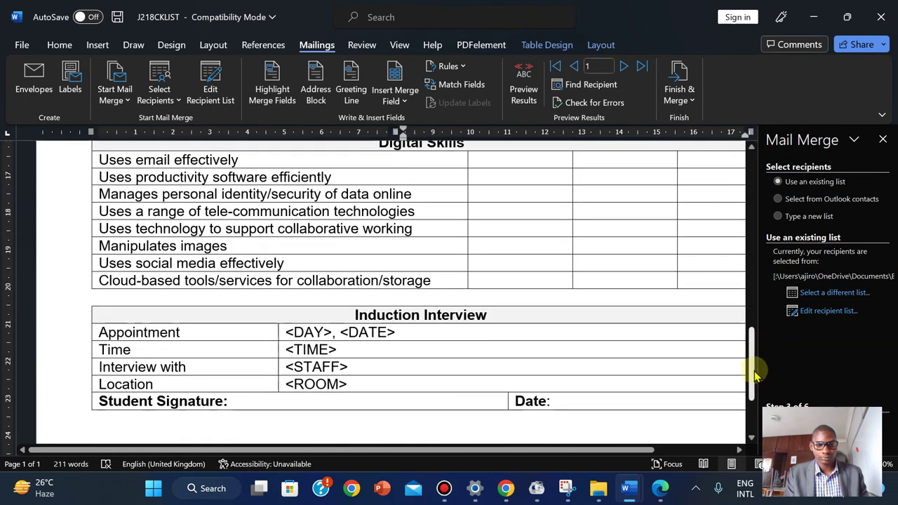
pyautogui.click(287, 329)
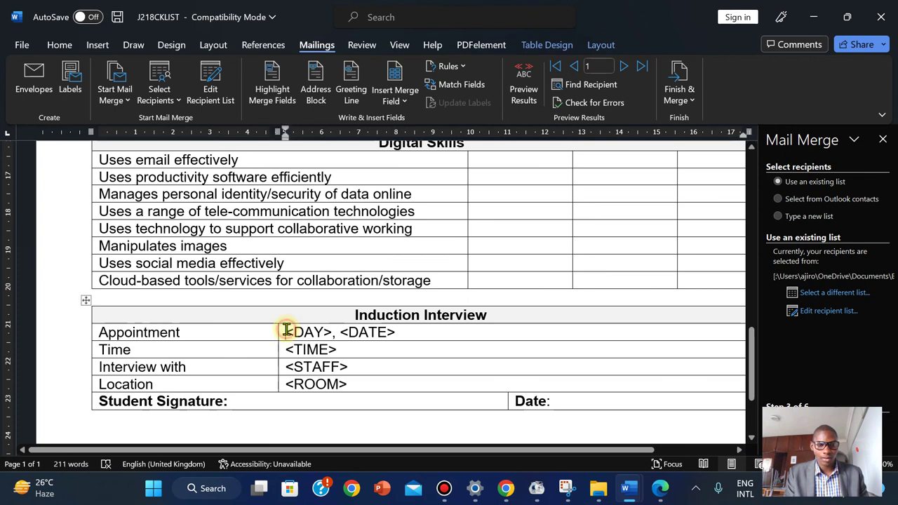
pyautogui.click(659, 496)
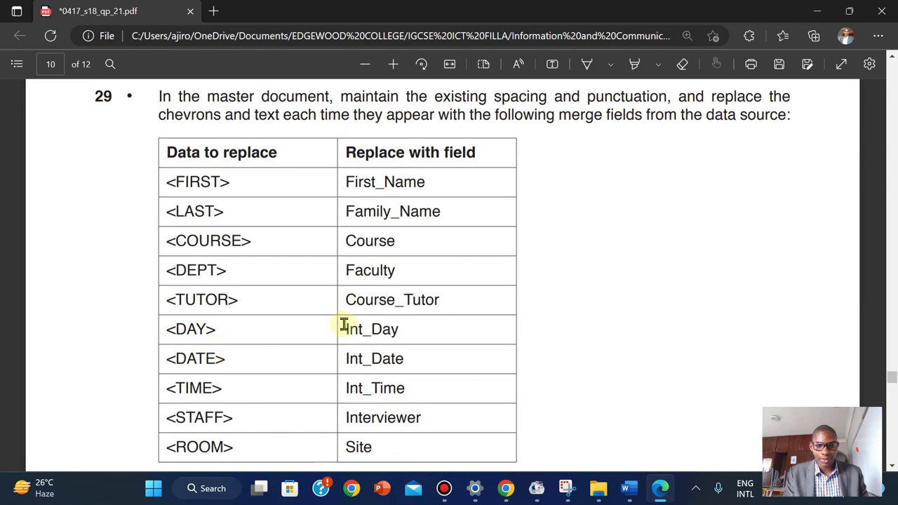
pyautogui.moveTo(635, 489)
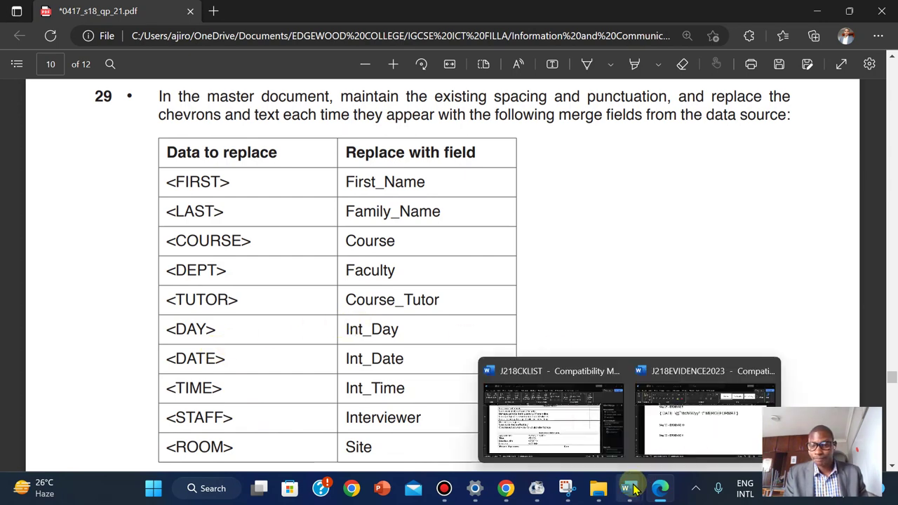
pyautogui.click(538, 420)
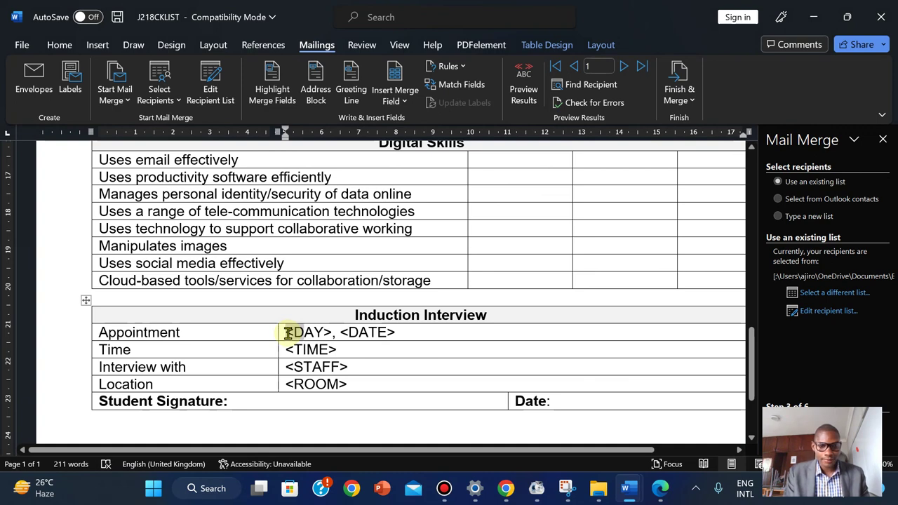
# Replace the <DAY> placeholder with the Int_Day merge field.
pyautogui.click(288, 333)
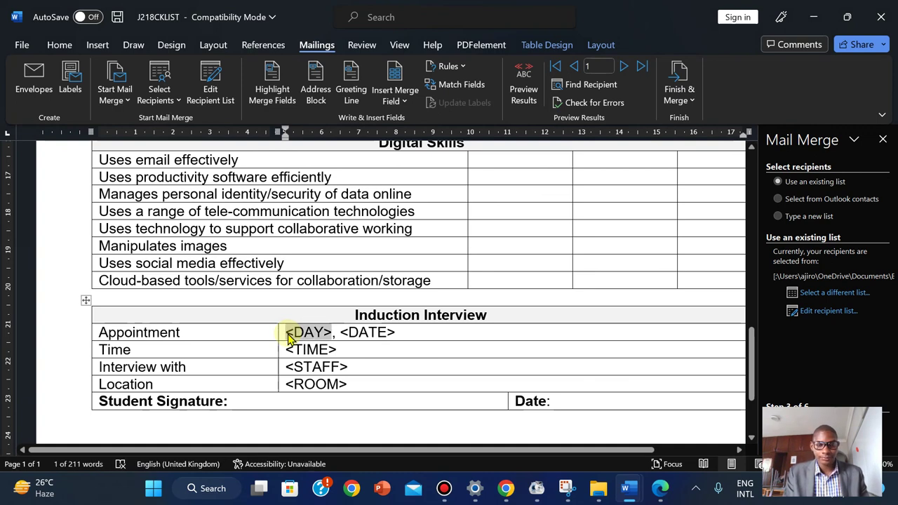
pyautogui.click(401, 104)
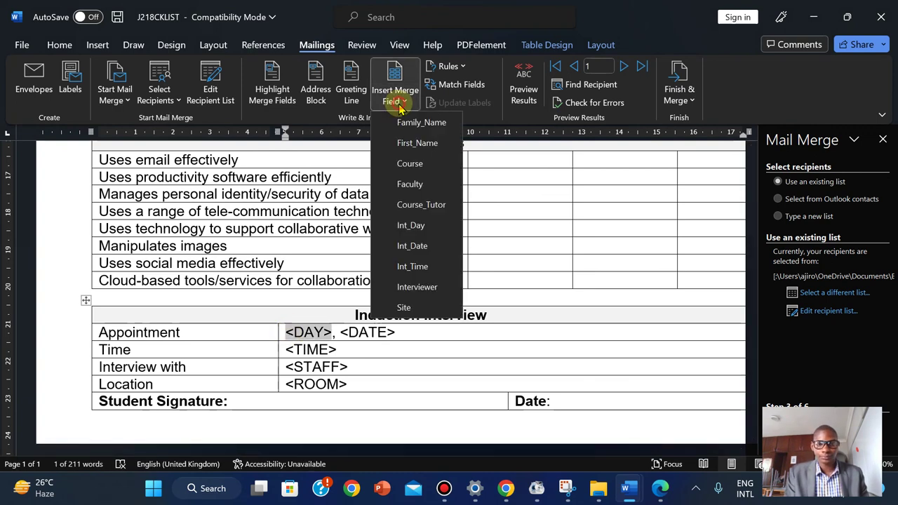
pyautogui.click(414, 226)
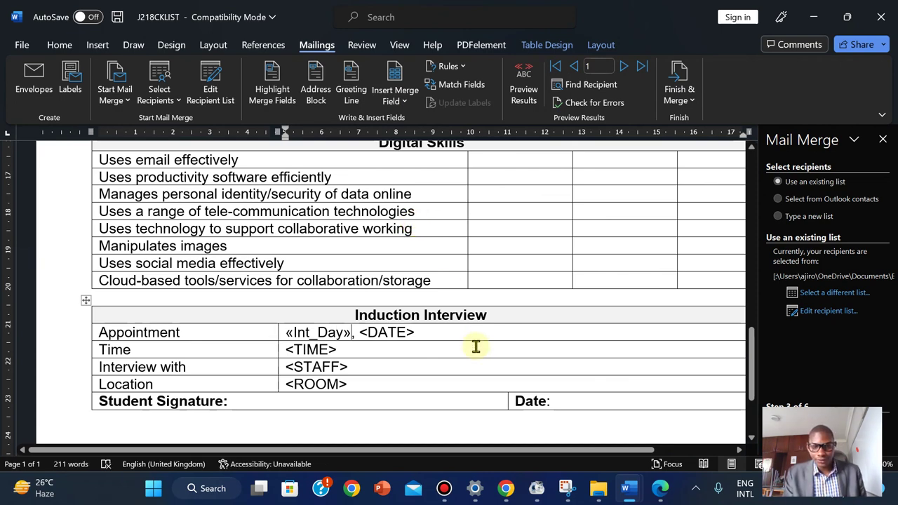
# Glance at the question paper again and switch back to the J218CKLIST checklist.
pyautogui.click(659, 490)
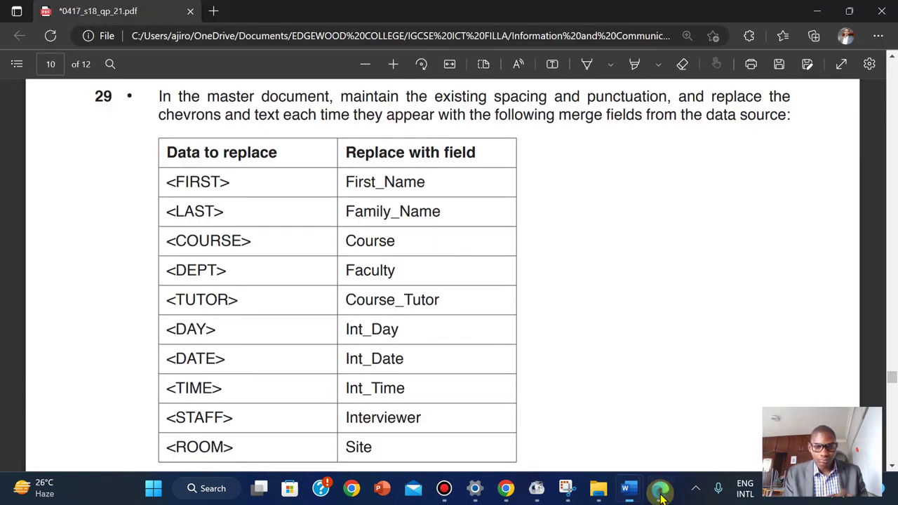
pyautogui.click(659, 493)
pyautogui.click(660, 493)
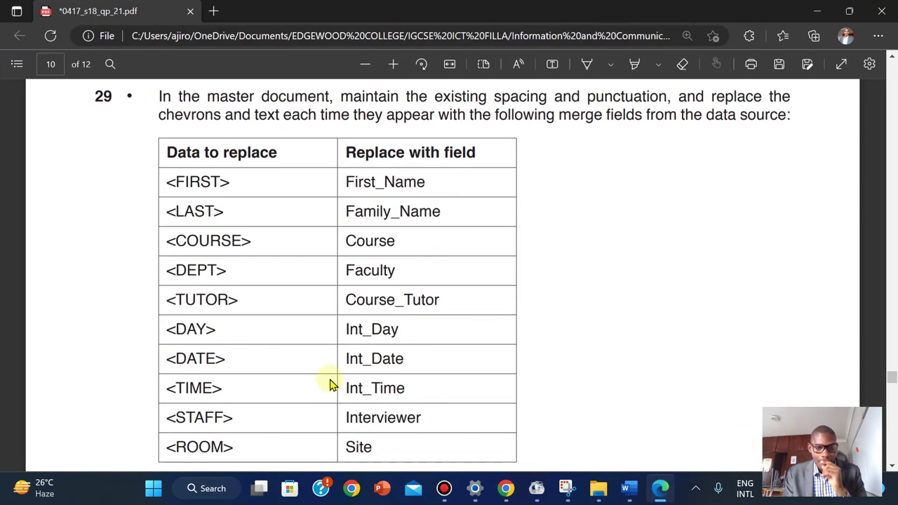
pyautogui.moveTo(629, 490)
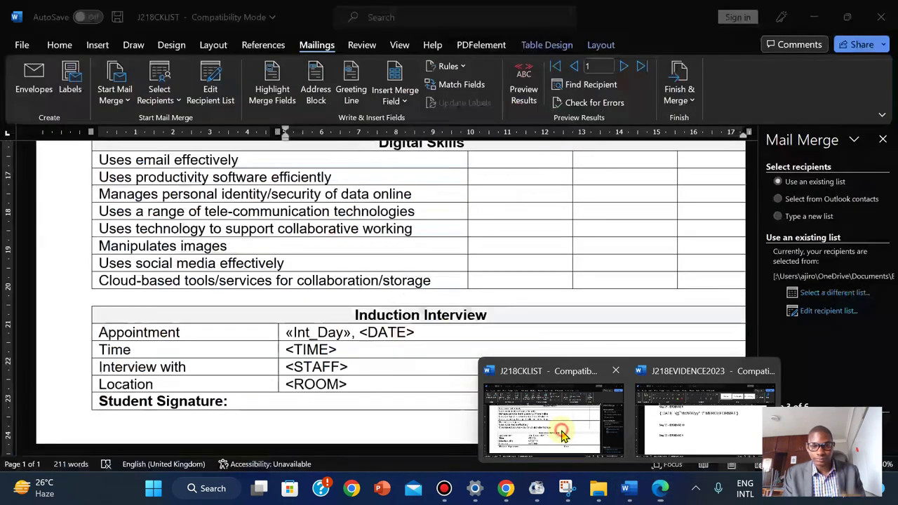
pyautogui.click(571, 444)
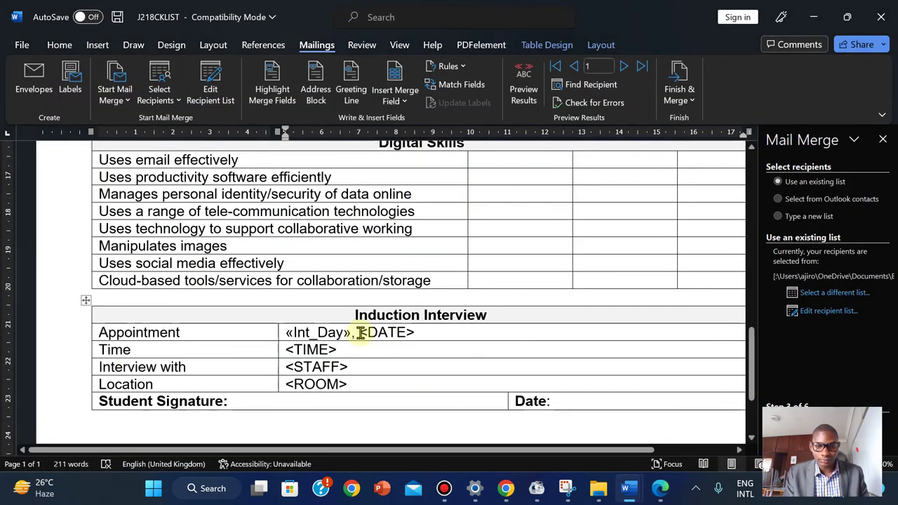
# Replace the <DATE> placeholder with the Int_Date merge field.
pyautogui.moveTo(360, 333); pyautogui.dragTo(470, 368)
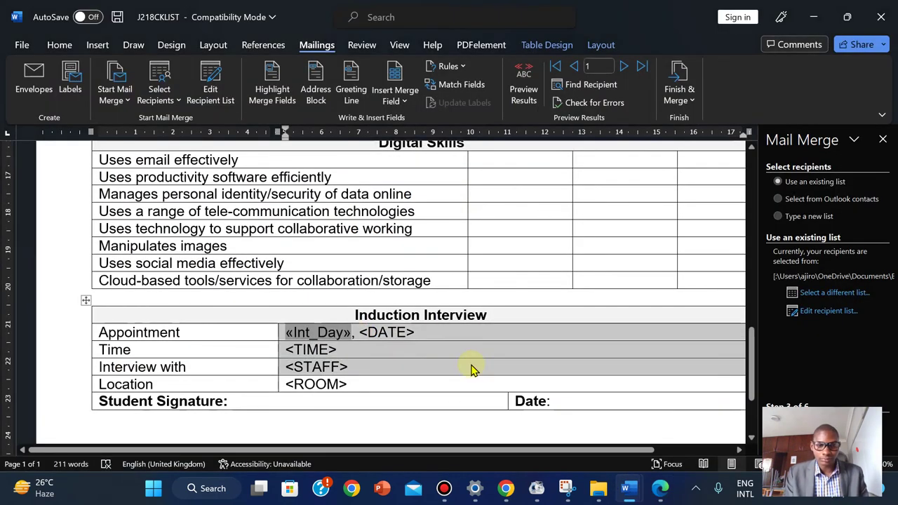
pyautogui.click(358, 334)
pyautogui.keyDown('shift'); pyautogui.click(486, 335); pyautogui.keyUp('shift')
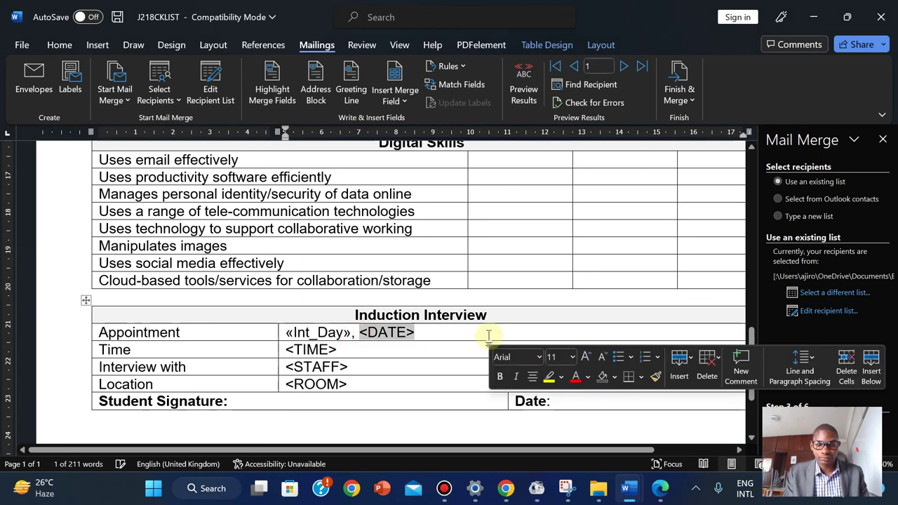
pyautogui.click(424, 333)
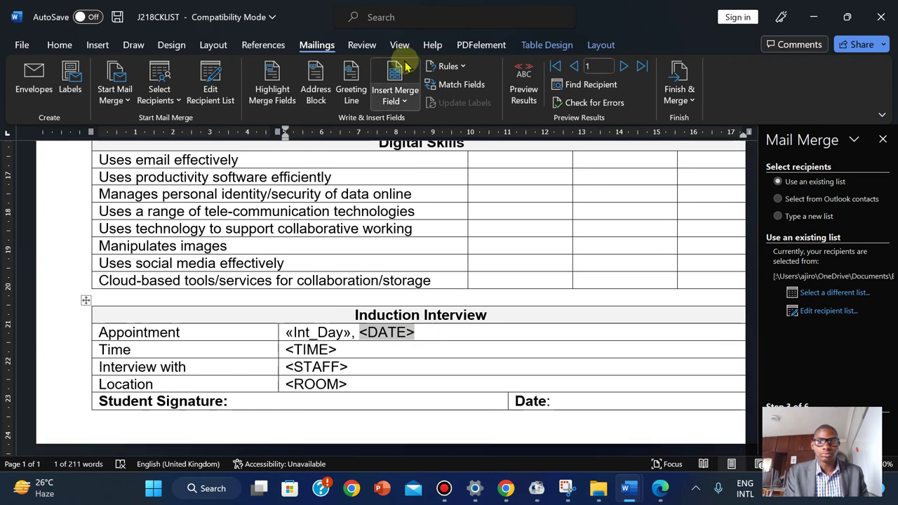
pyautogui.click(395, 102)
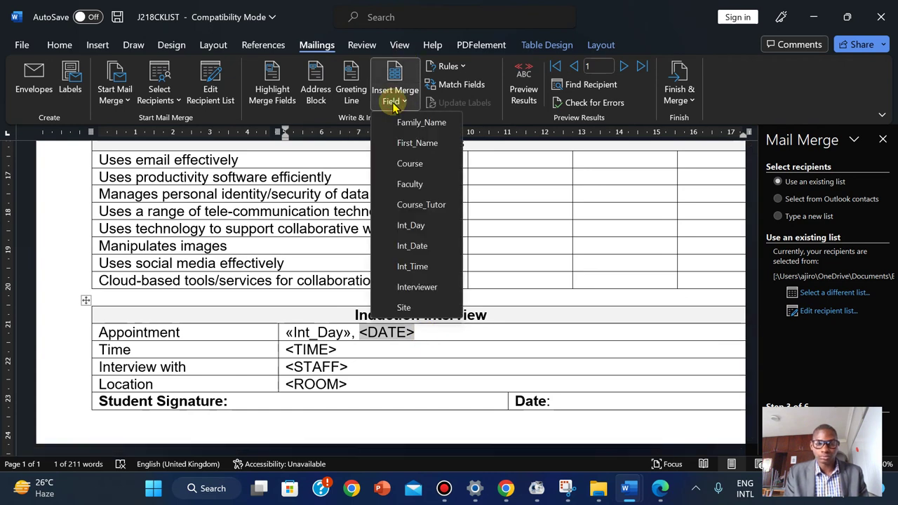
pyautogui.click(412, 246)
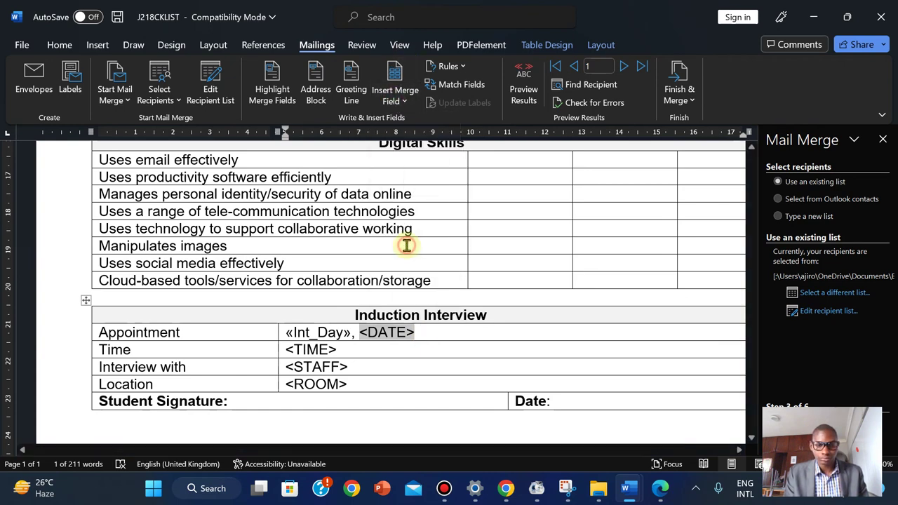
# Replace the <TIME> placeholder with the Int_Time merge field, checking the question paper's table.
pyautogui.click(660, 489)
pyautogui.click(661, 493)
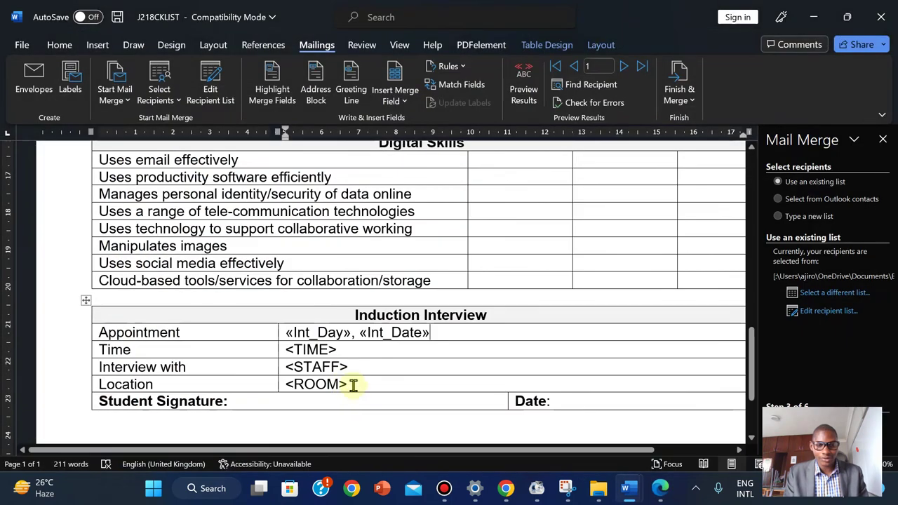
pyautogui.click(307, 351)
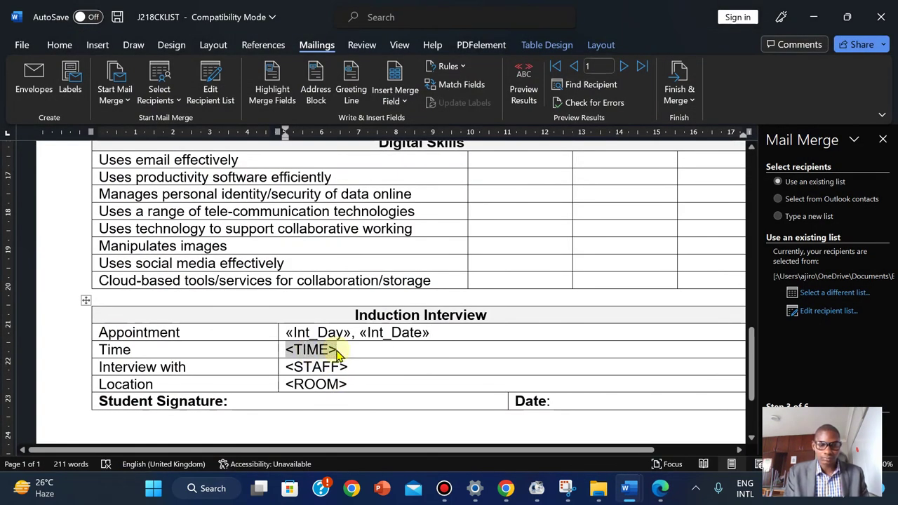
pyautogui.click(395, 98)
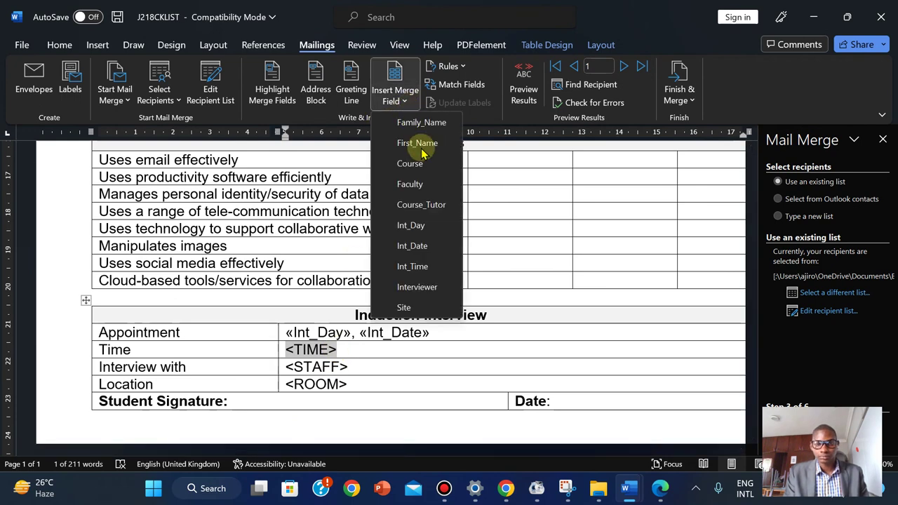
pyautogui.click(408, 267)
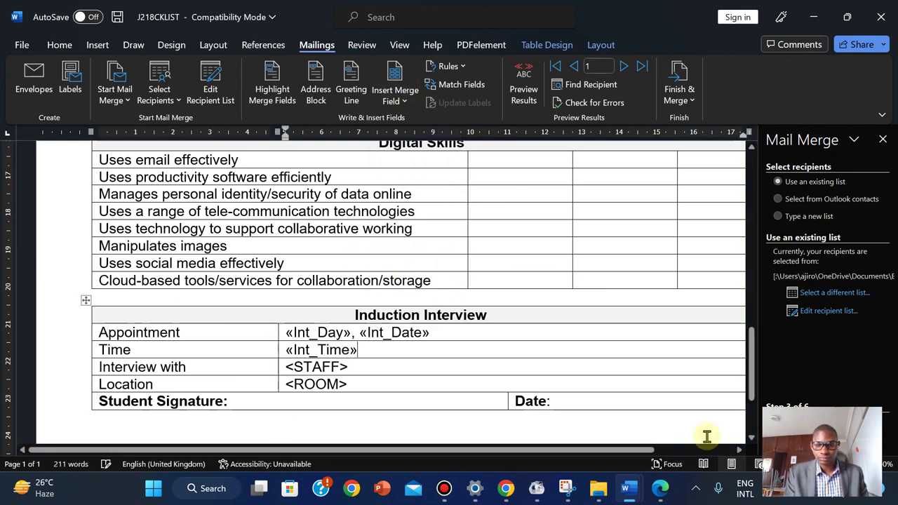
pyautogui.click(656, 496)
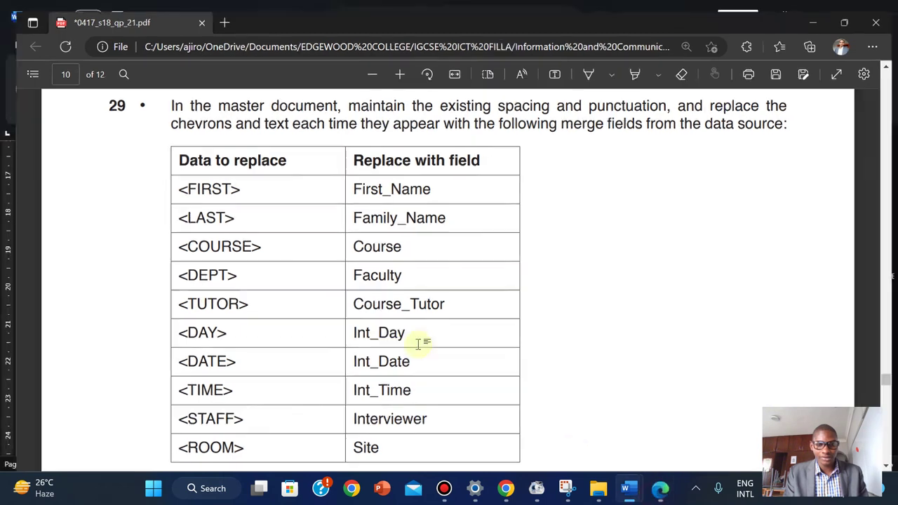
# Replace <STAFF> with the Interviewer merge field and <ROOM> with the Site merge field.
pyautogui.hotkey('alt', 'Tab')
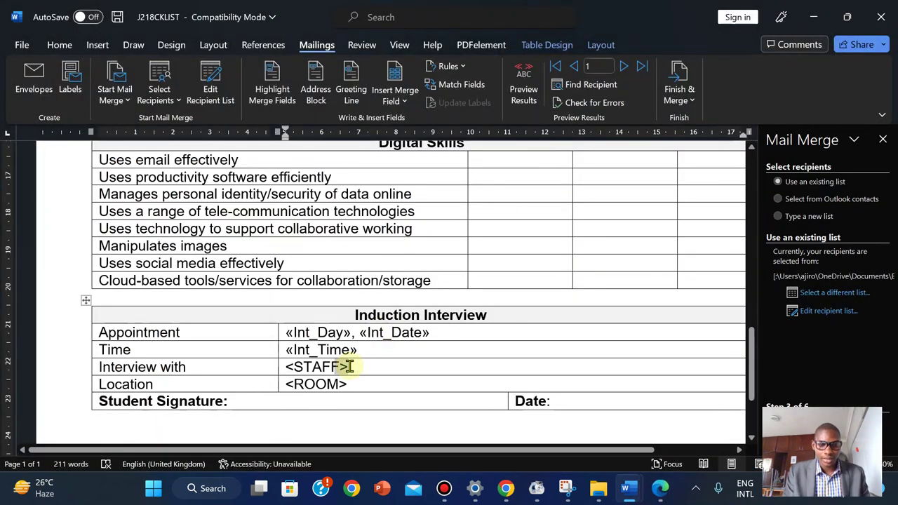
pyautogui.moveTo(349, 367); pyautogui.dragTo(346, 366)
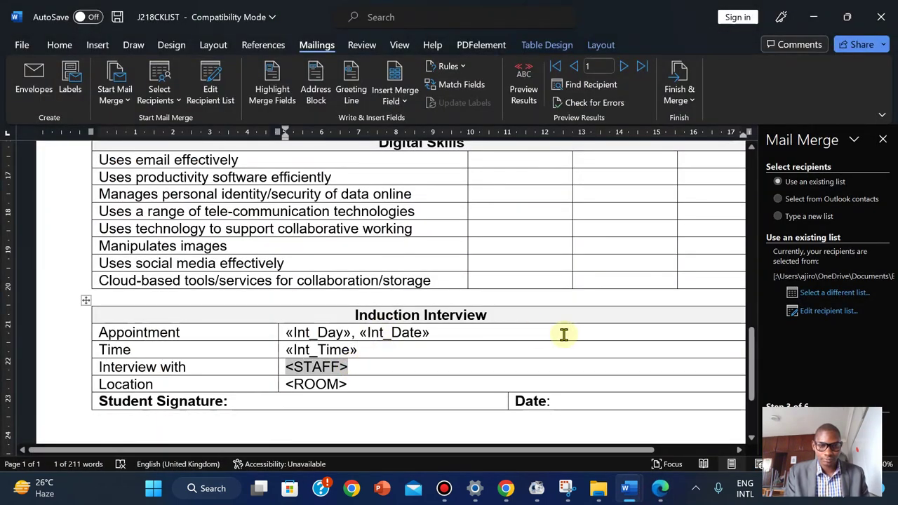
pyautogui.click(404, 107)
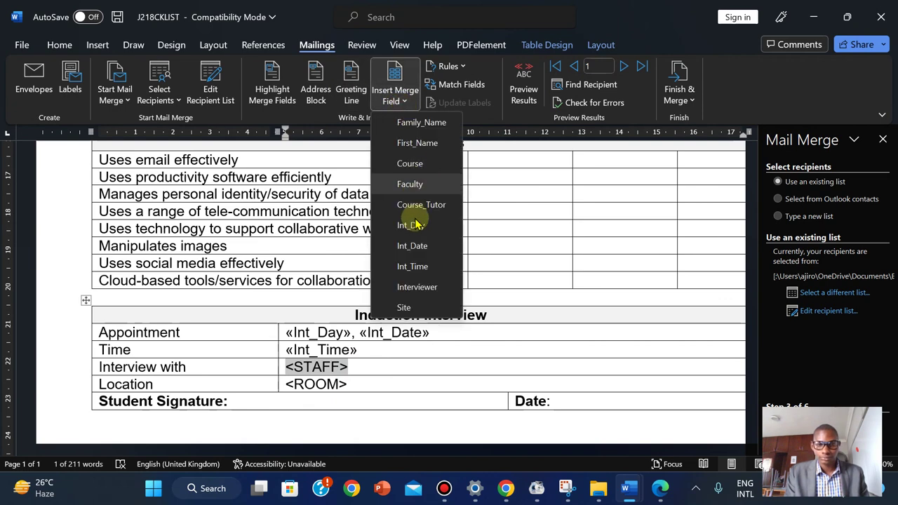
pyautogui.click(409, 286)
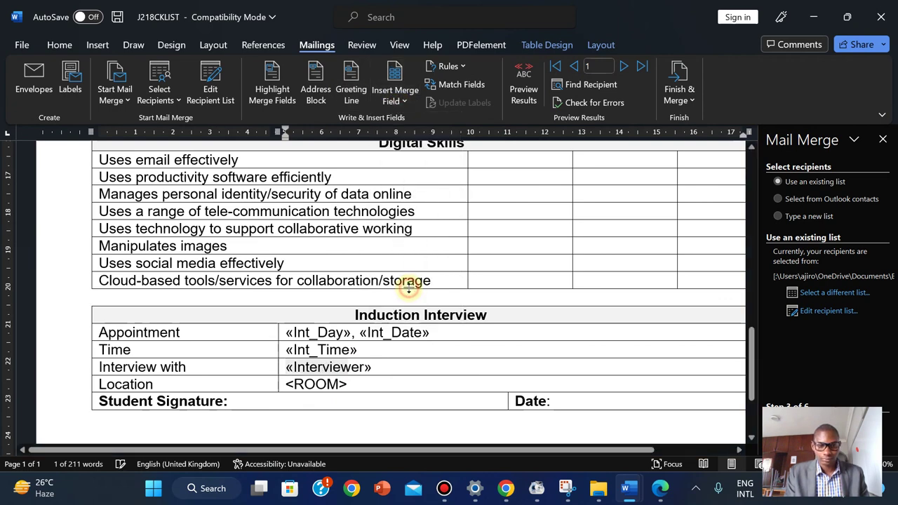
pyautogui.click(660, 489)
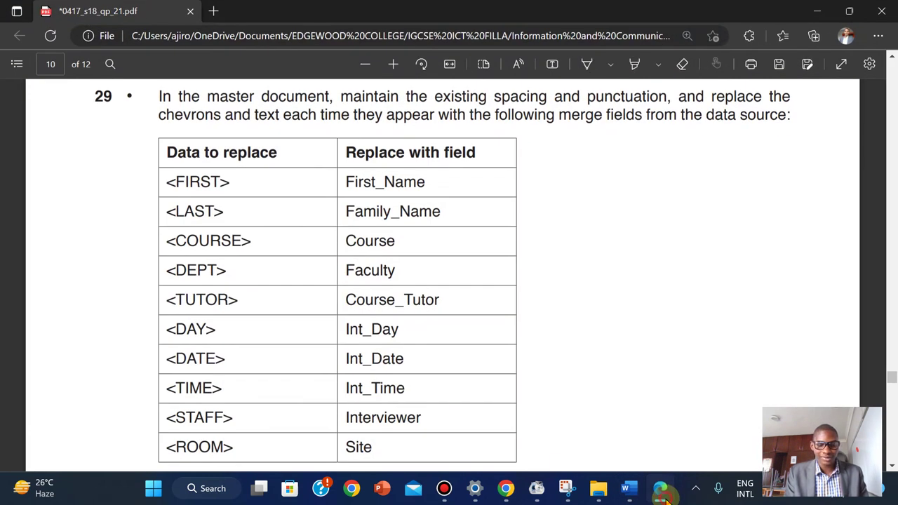
pyautogui.click(663, 495)
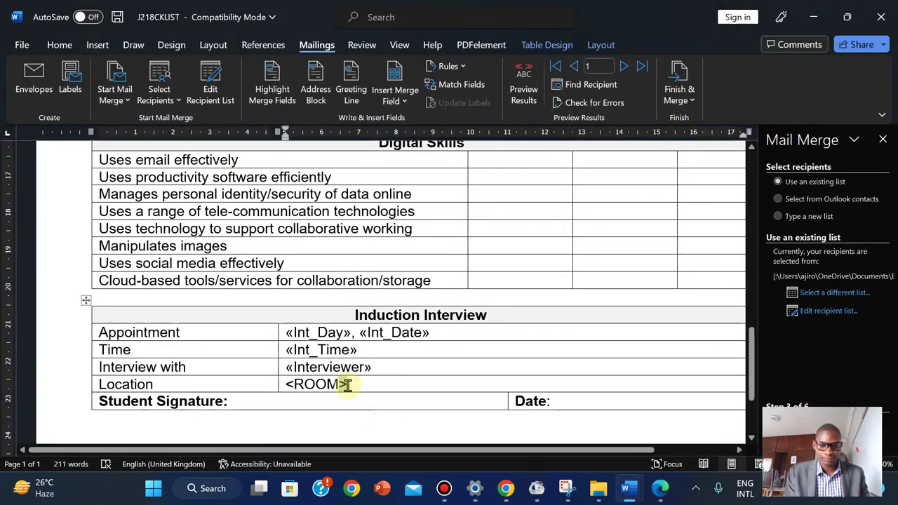
pyautogui.click(394, 99)
pyautogui.click(400, 305)
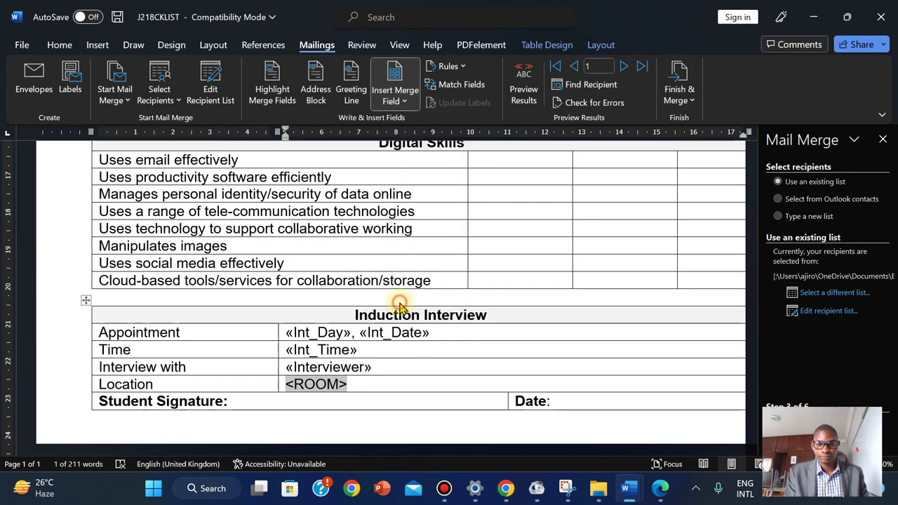
# Scroll to the top of the checklist, review the question paper, and return to J218CKLIST.
pyautogui.moveTo(751, 361); pyautogui.dragTo(745, 221)
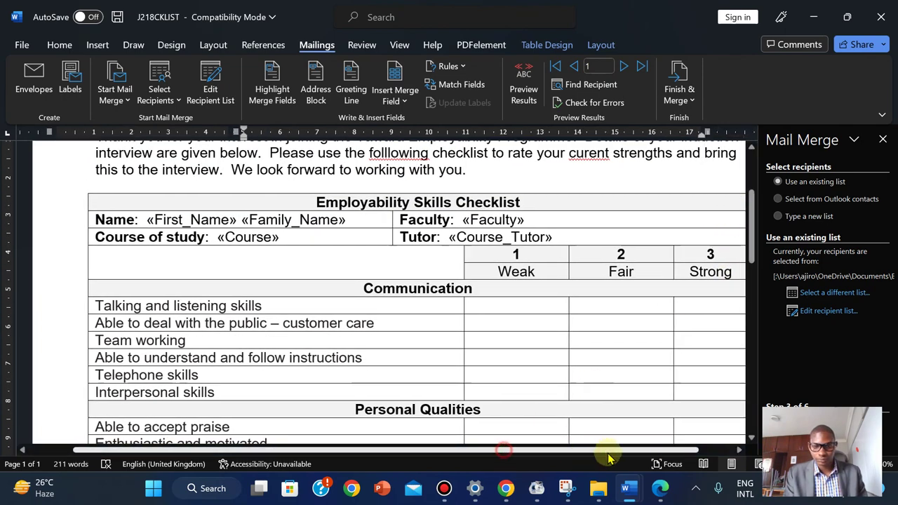
pyautogui.moveTo(601, 450); pyautogui.dragTo(622, 452)
pyautogui.moveTo(427, 450); pyautogui.dragTo(359, 450)
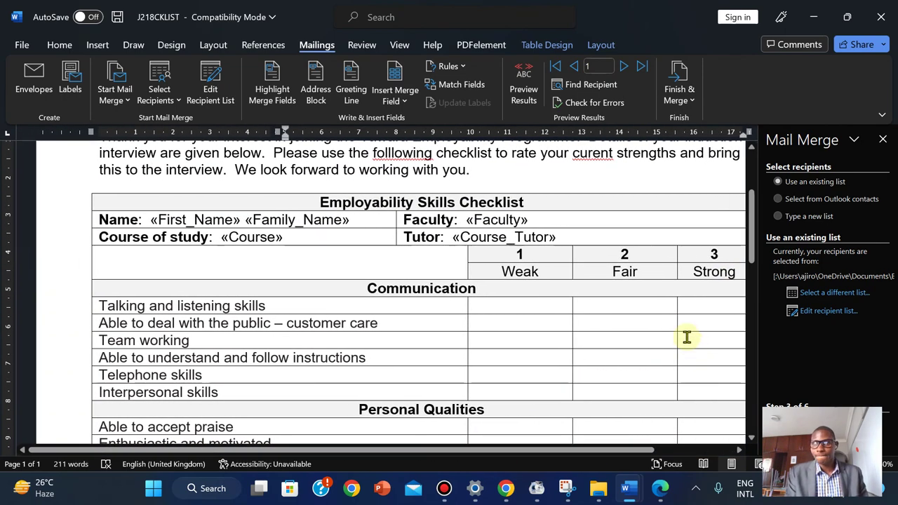
pyautogui.moveTo(749, 246); pyautogui.dragTo(750, 230)
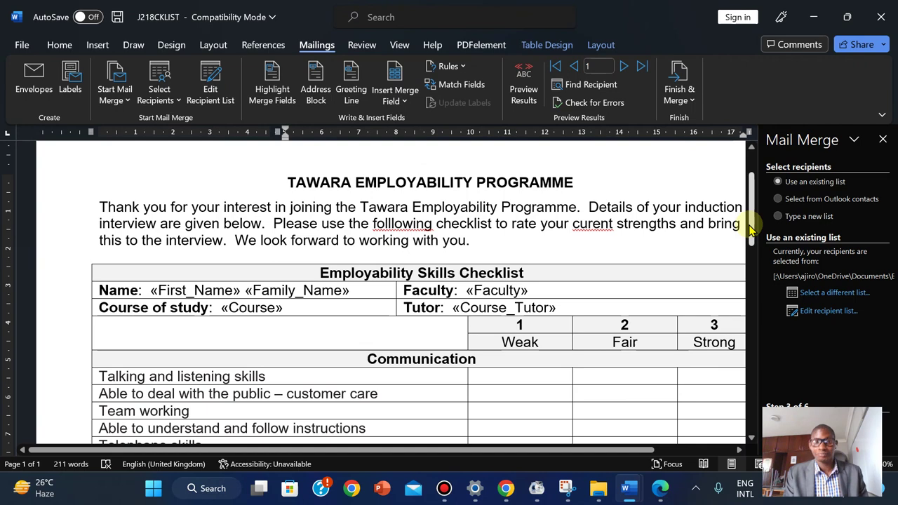
pyautogui.click(660, 488)
pyautogui.scroll(-5, 634, 326)
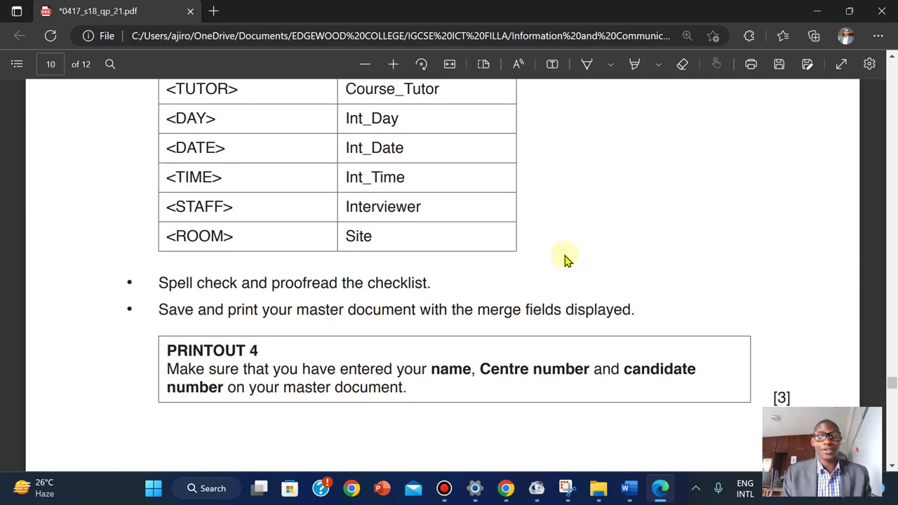
pyautogui.moveTo(635, 482)
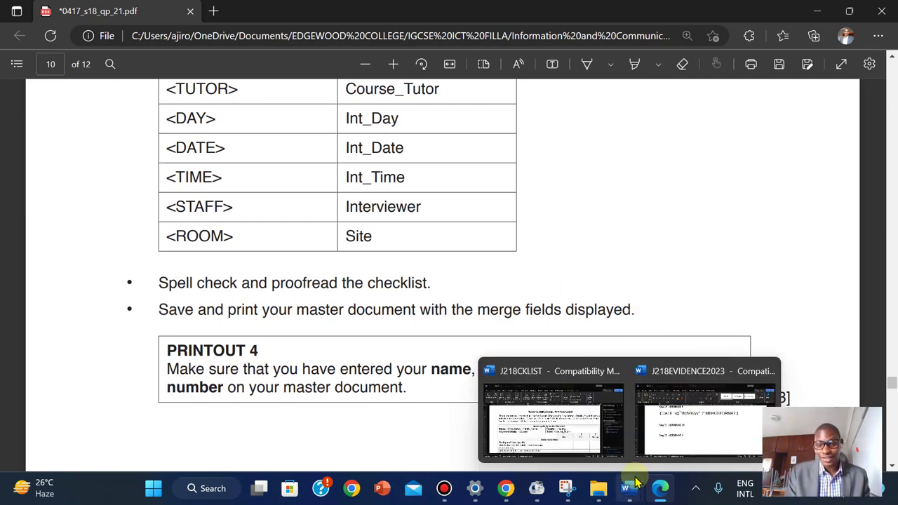
pyautogui.click(552, 417)
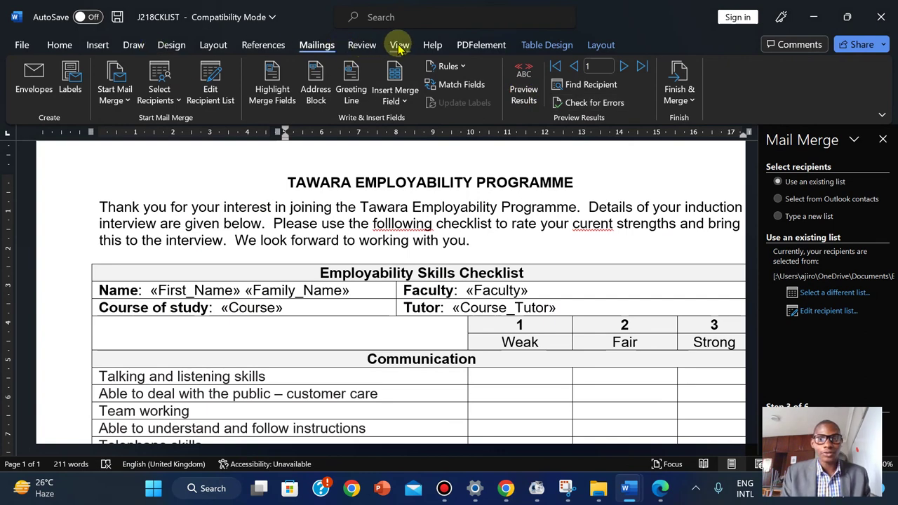
# Spell-check the checklist, correcting 'folllowing' to 'following' and 'curent' to 'current', then close Editor.
pyautogui.click(363, 46)
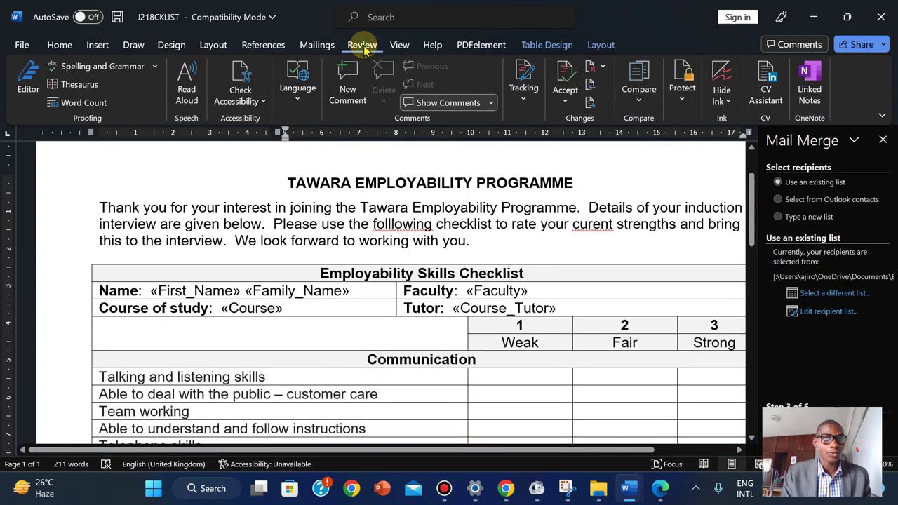
pyautogui.click(89, 65)
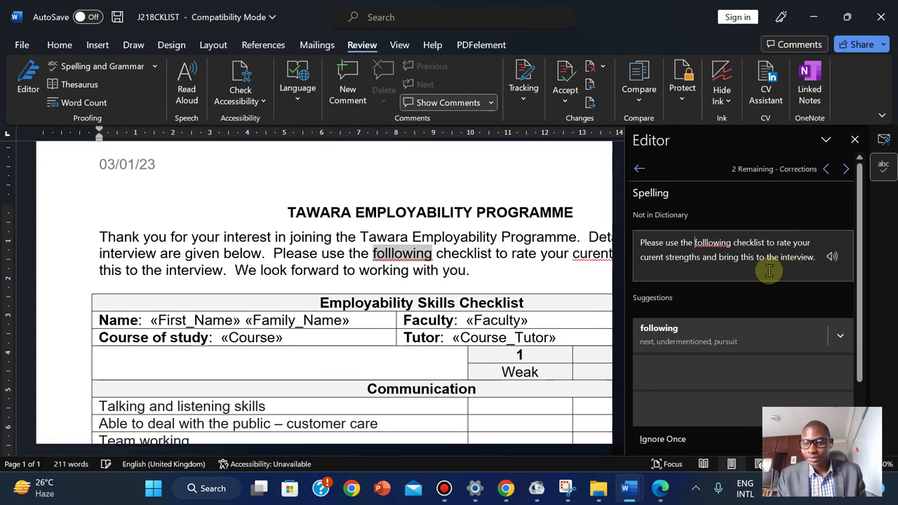
pyautogui.click(673, 336)
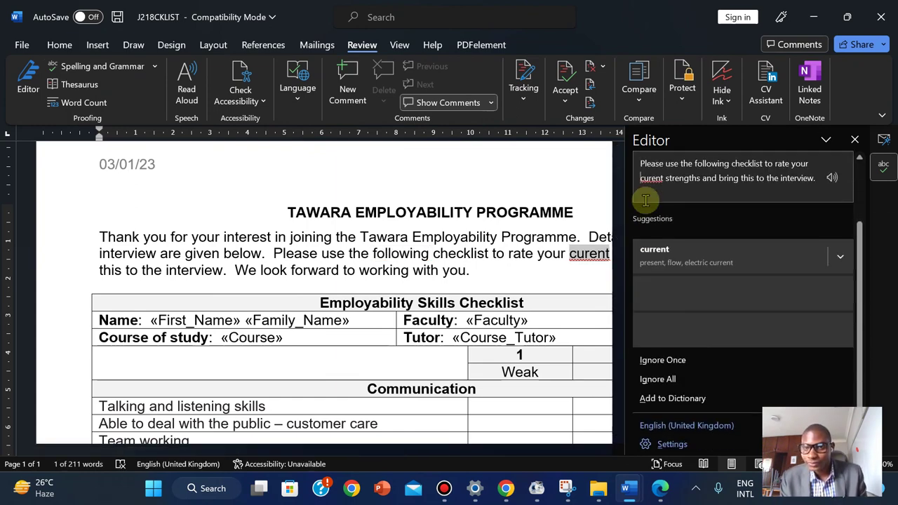
pyautogui.click(656, 254)
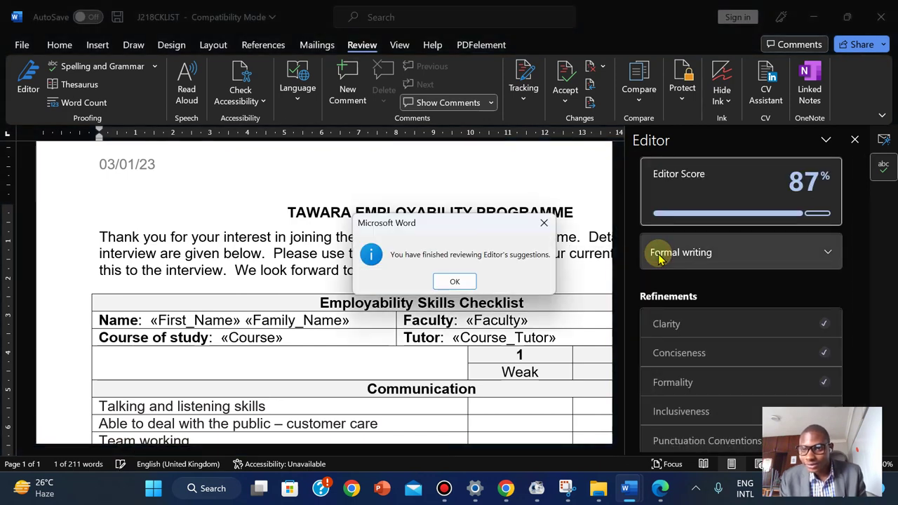
pyautogui.click(454, 282)
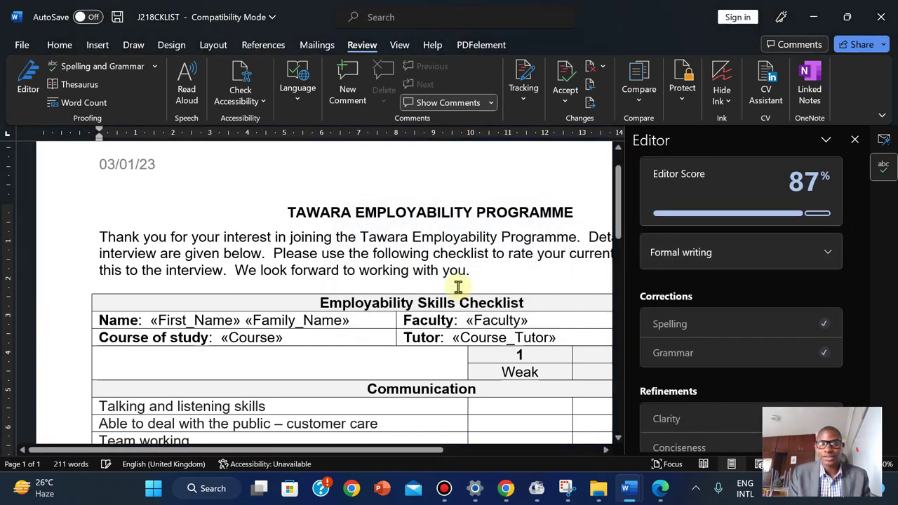
pyautogui.click(854, 140)
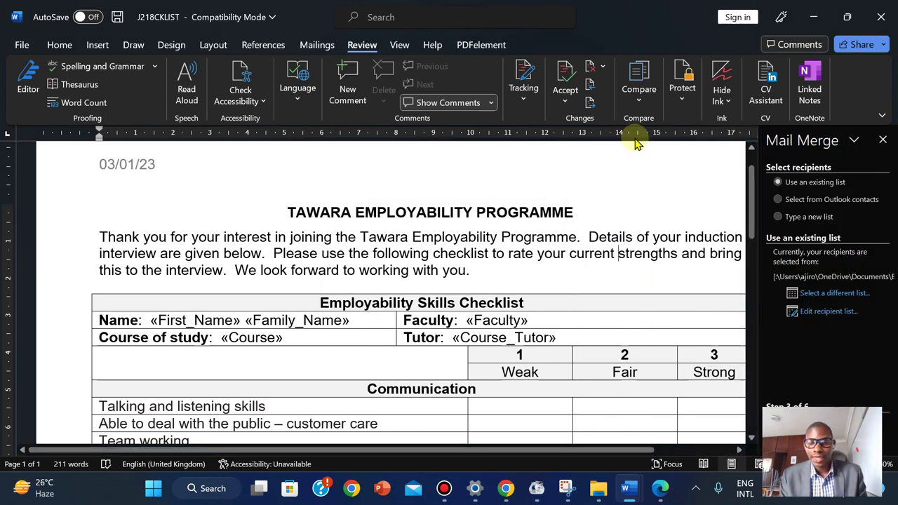
# Reread the PRINTOUT 4 instructions in the exam paper, then bring up J218CKLIST's File view.
pyautogui.click(639, 421)
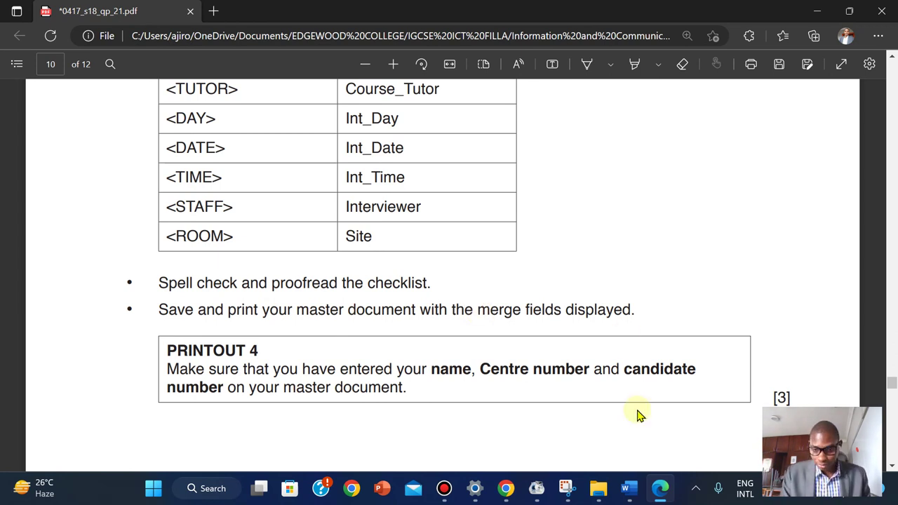
pyautogui.moveTo(629, 488)
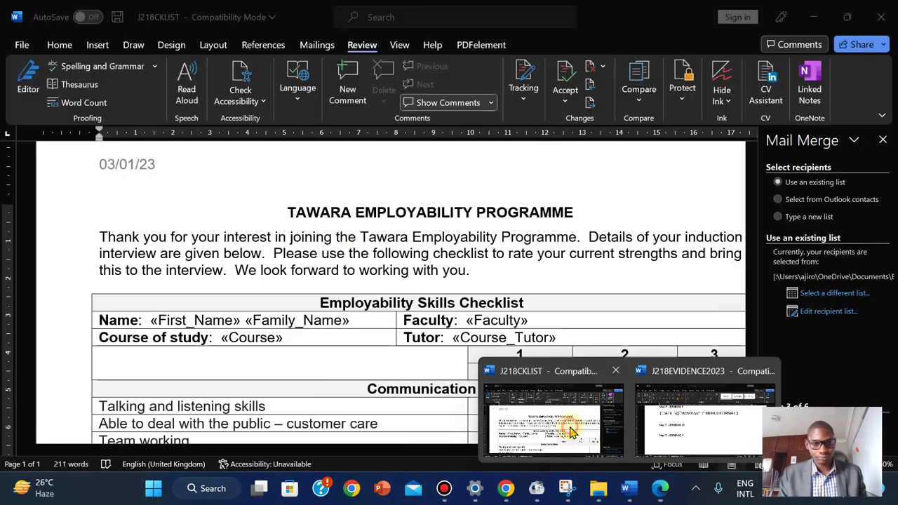
pyautogui.click(571, 432)
pyautogui.click(22, 44)
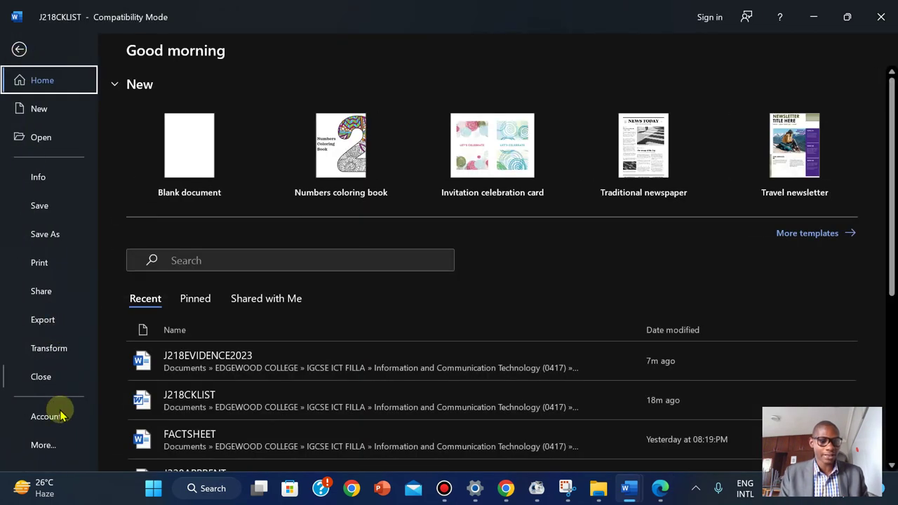
# Turn on 'Show field codes instead of their values' in Word's Advanced options.
pyautogui.click(44, 444)
pyautogui.click(114, 444)
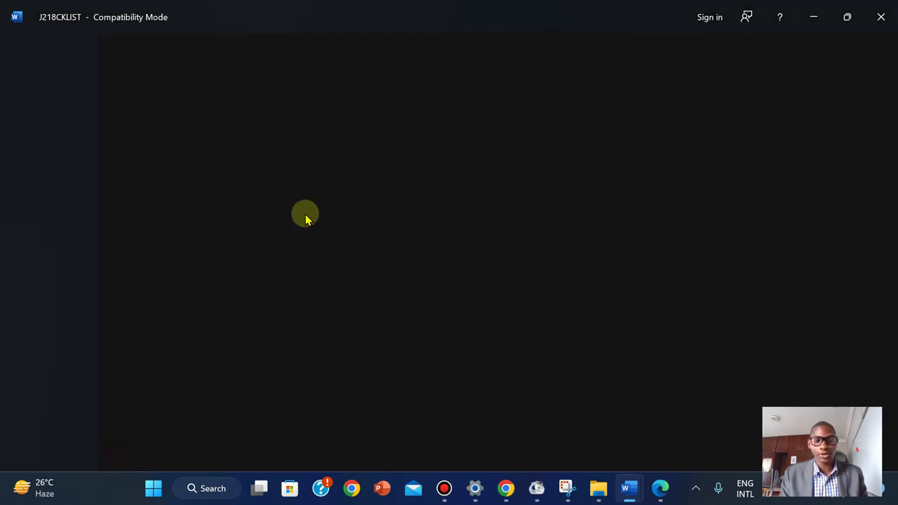
pyautogui.click(200, 152)
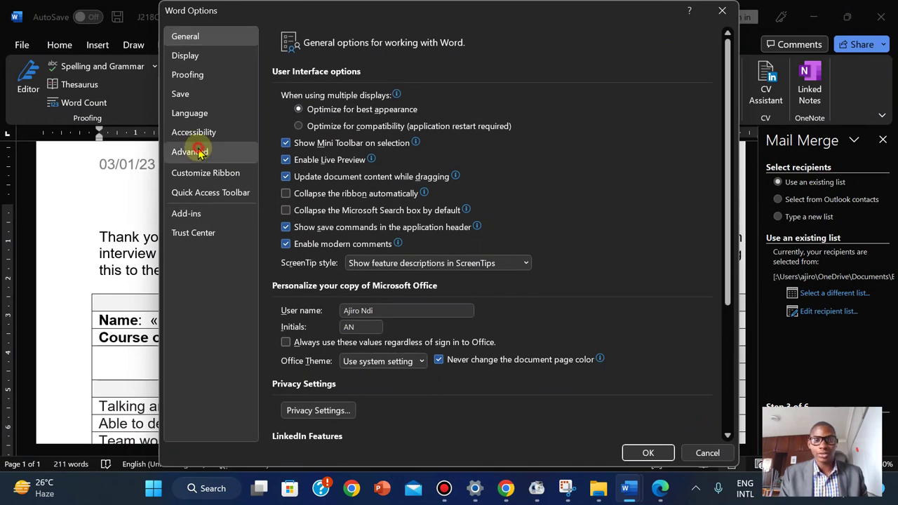
pyautogui.moveTo(723, 61); pyautogui.dragTo(732, 176)
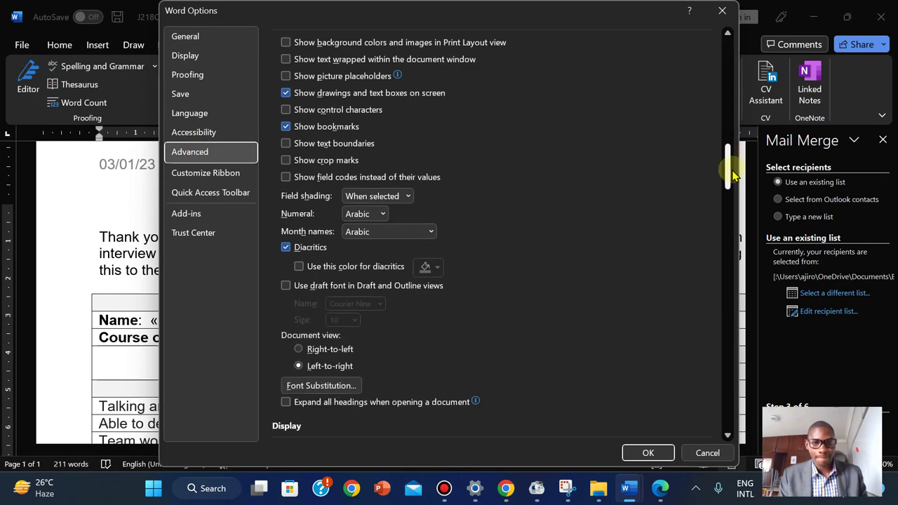
pyautogui.click(287, 179)
pyautogui.click(643, 451)
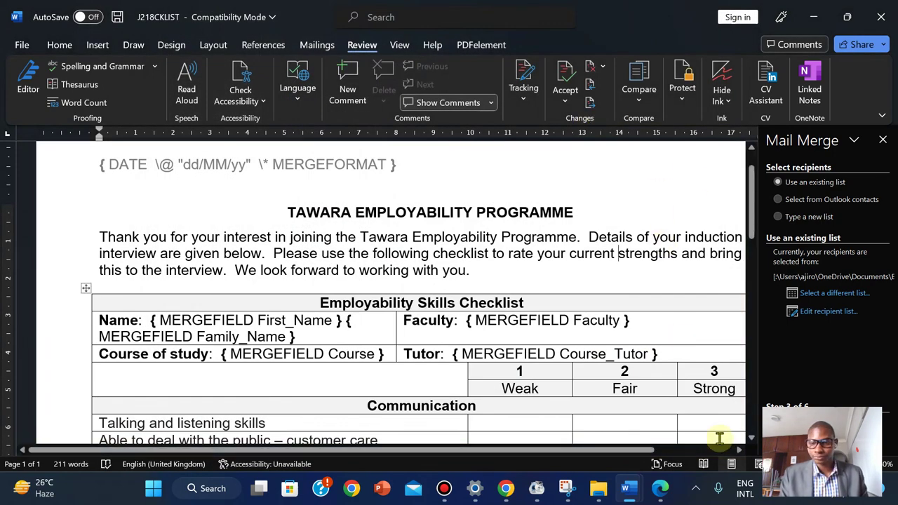
pyautogui.scroll(-1, 719, 437)
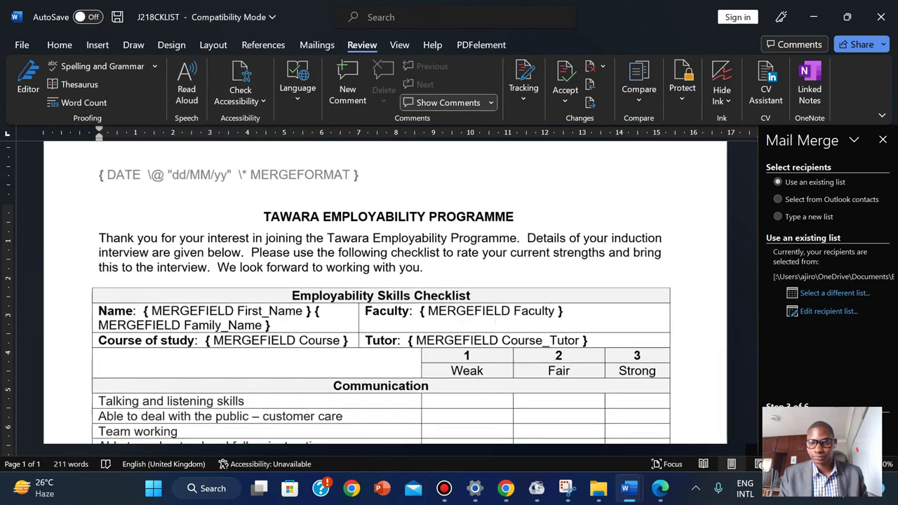
pyautogui.click(667, 491)
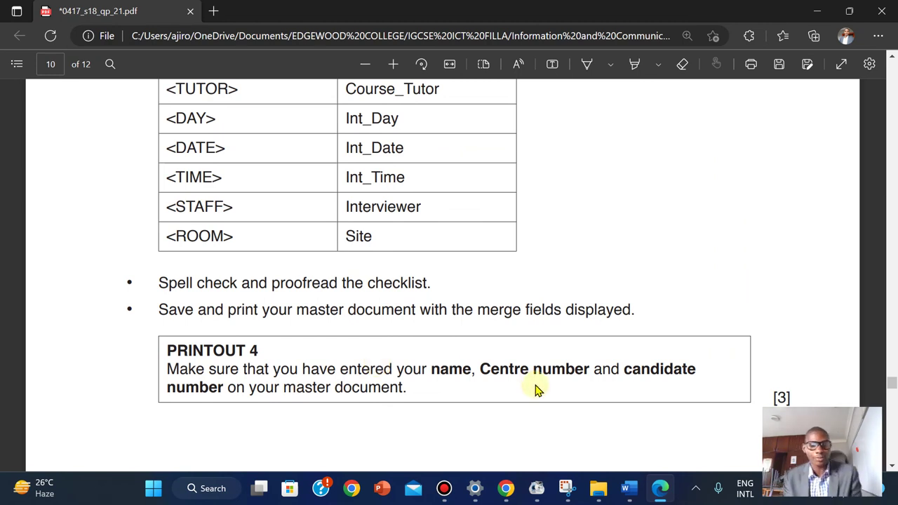
pyautogui.moveTo(629, 488)
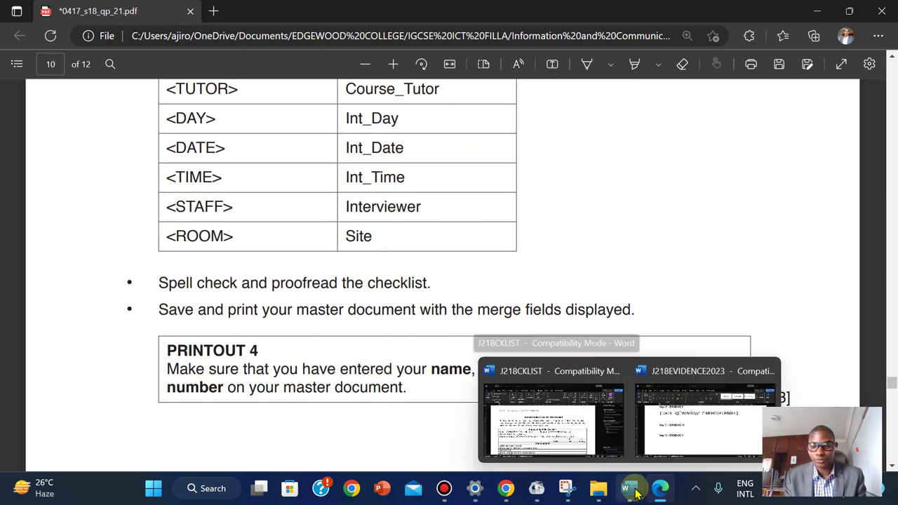
pyautogui.click(558, 444)
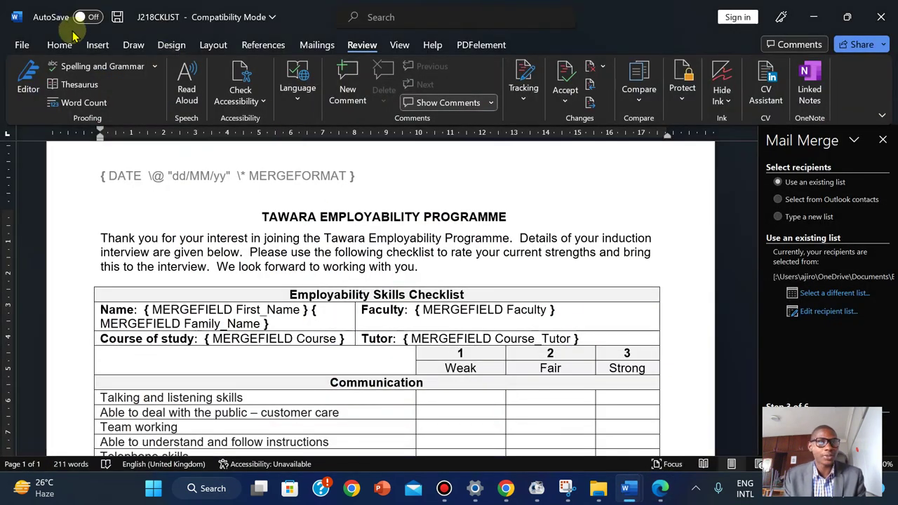
pyautogui.click(23, 46)
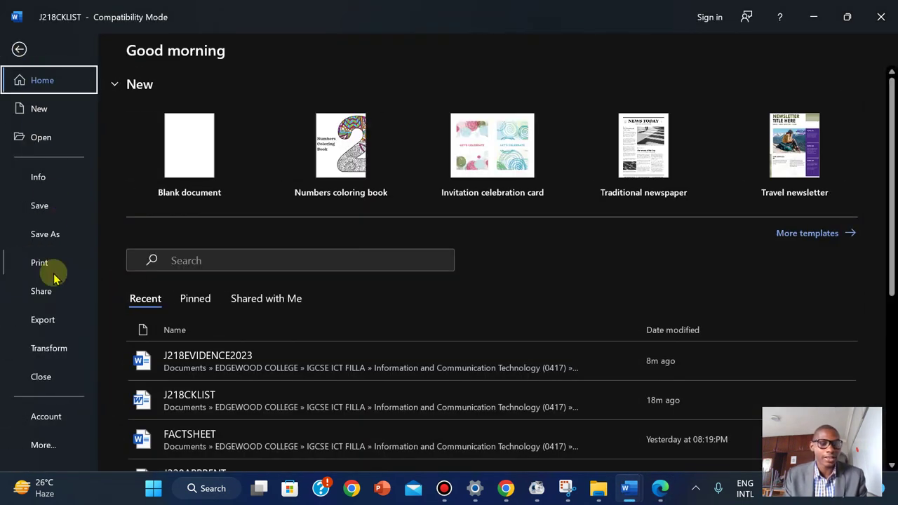
pyautogui.click(54, 273)
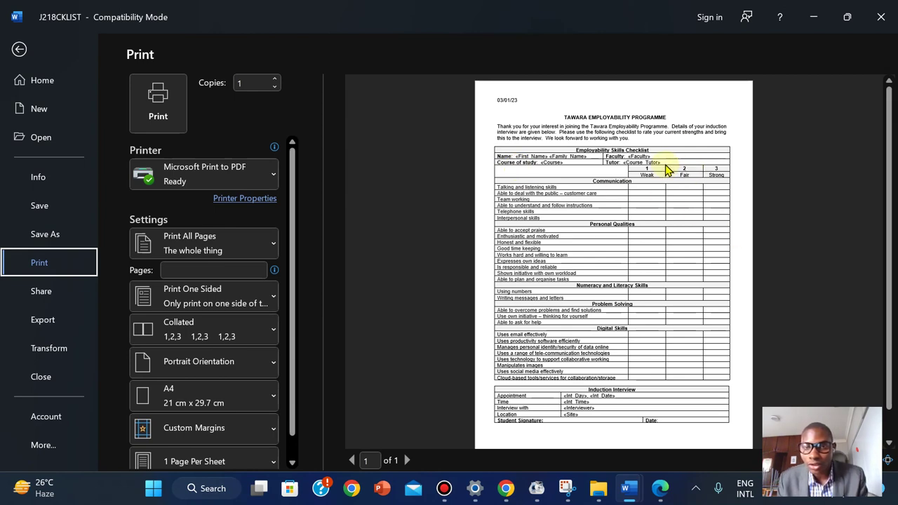
pyautogui.click(22, 48)
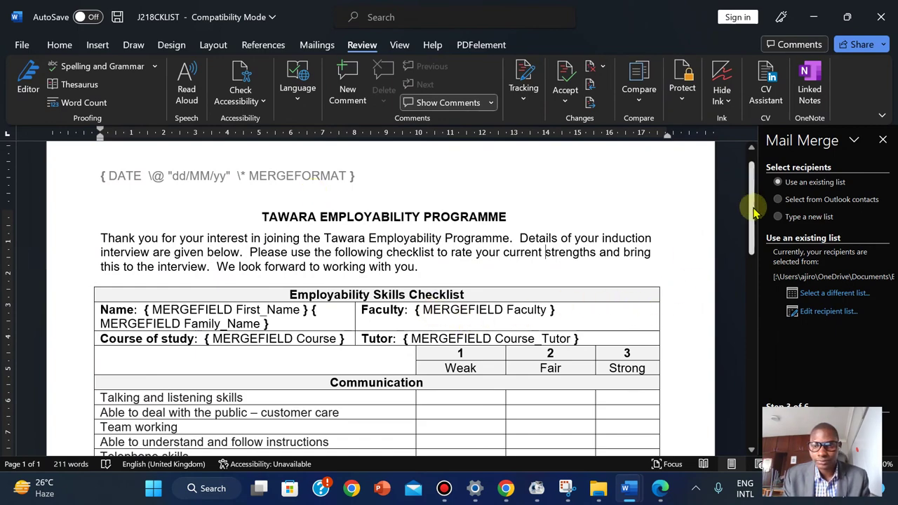
pyautogui.moveTo(754, 211); pyautogui.dragTo(760, 188)
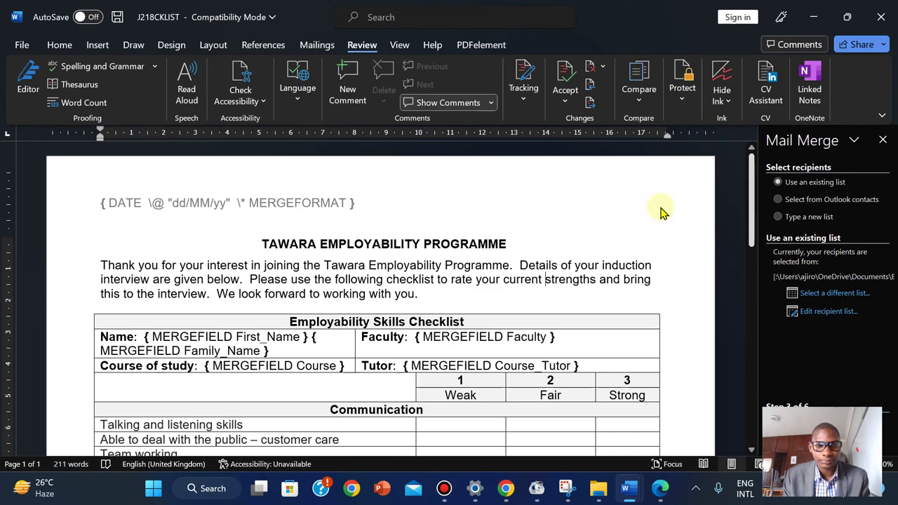
pyautogui.click(15, 44)
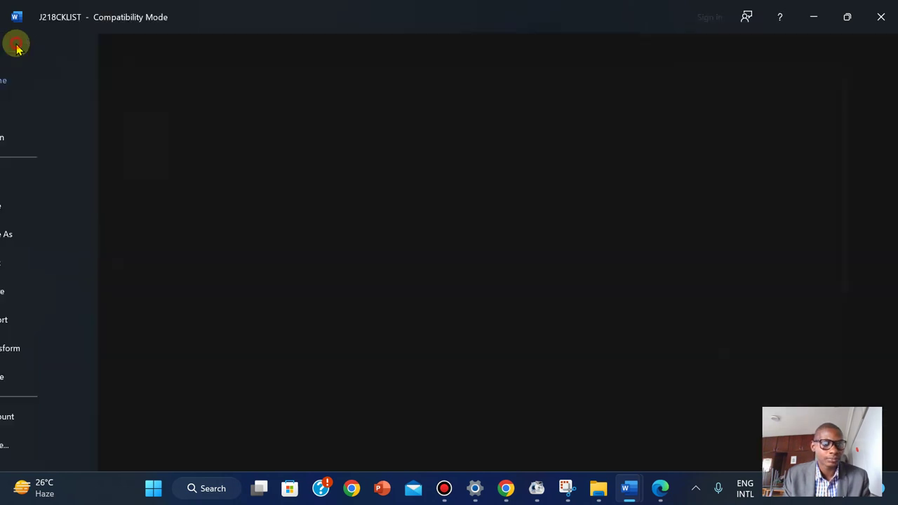
pyautogui.click(37, 258)
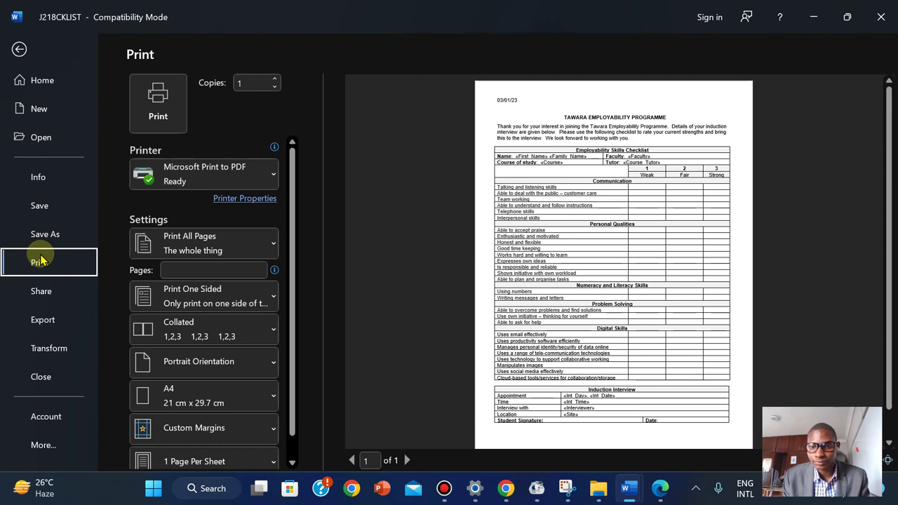
pyautogui.click(267, 247)
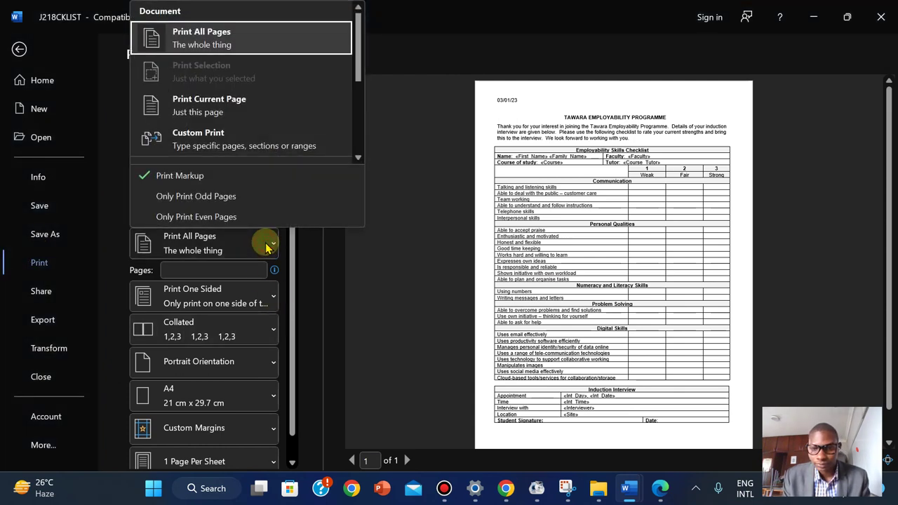
pyautogui.click(249, 251)
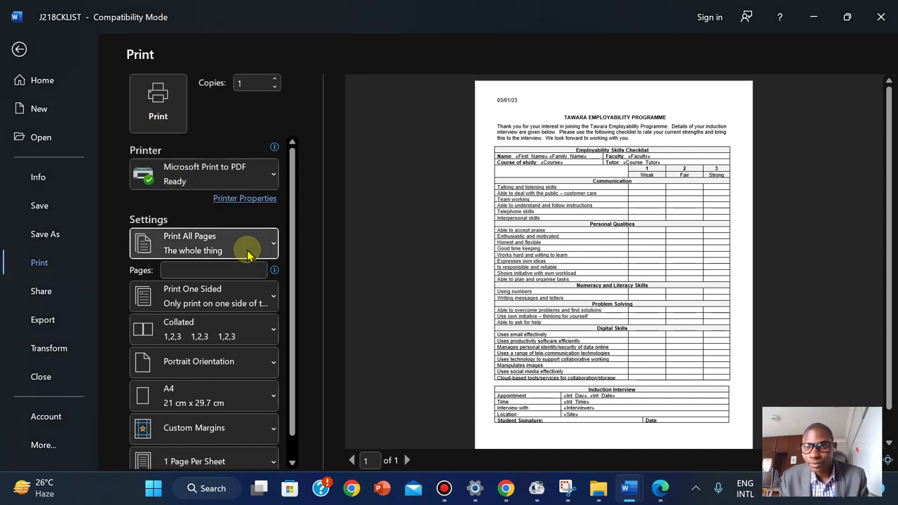
pyautogui.click(19, 49)
pyautogui.click(348, 102)
pyautogui.moveTo(435, 4)
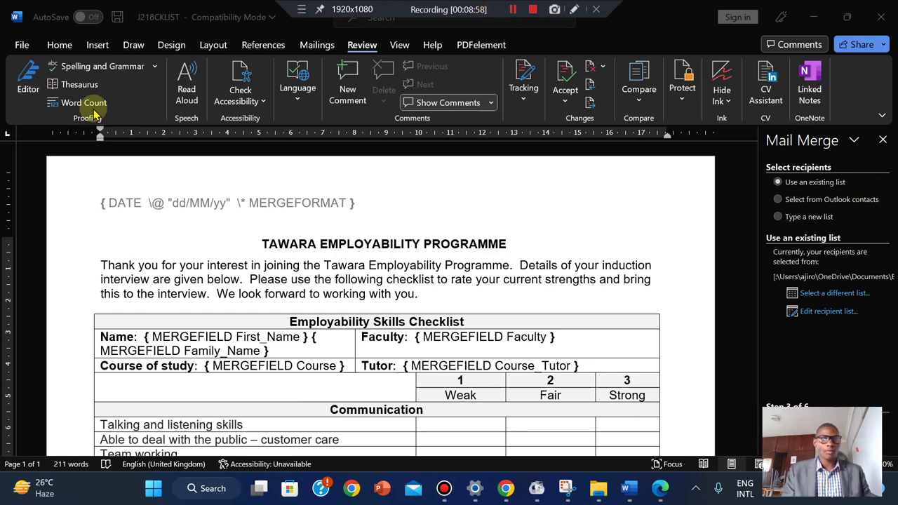
# Print the checklist with Microsoft Print to PDF into the Confidential Source Files 2018 folder.
pyautogui.click(19, 45)
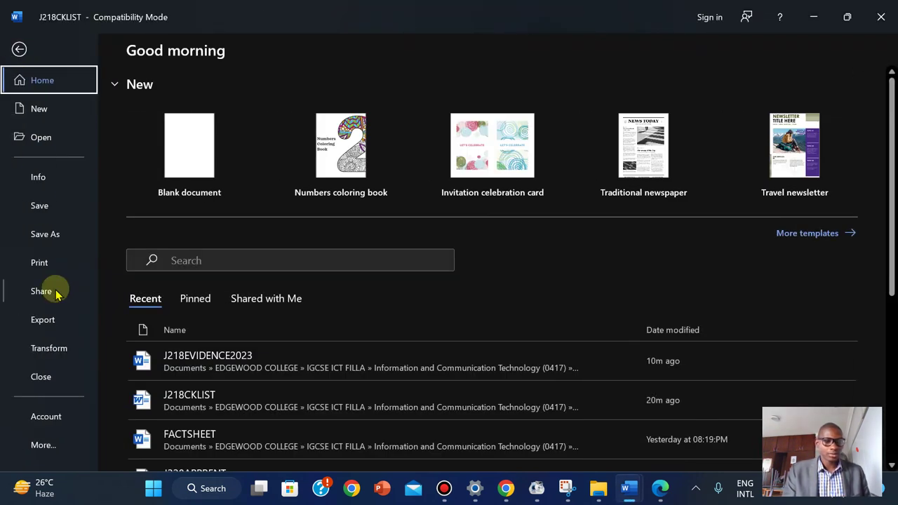
pyautogui.click(40, 261)
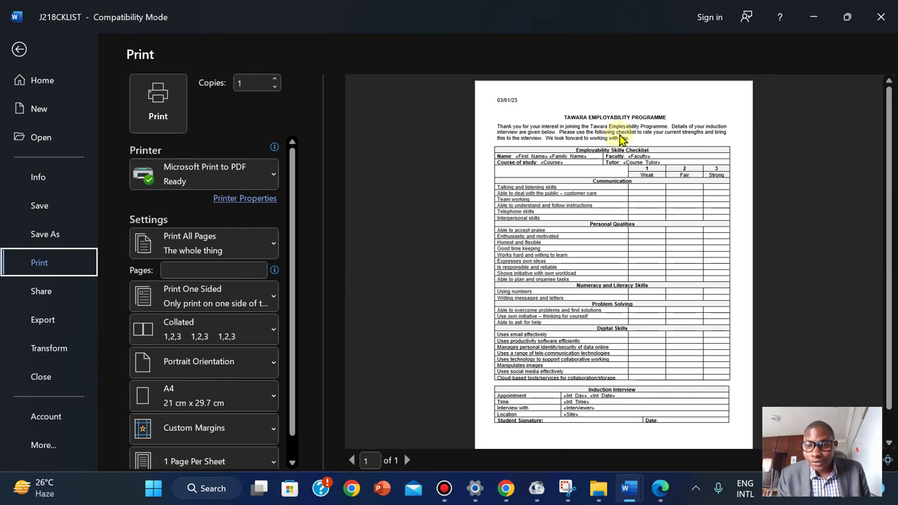
pyautogui.click(165, 114)
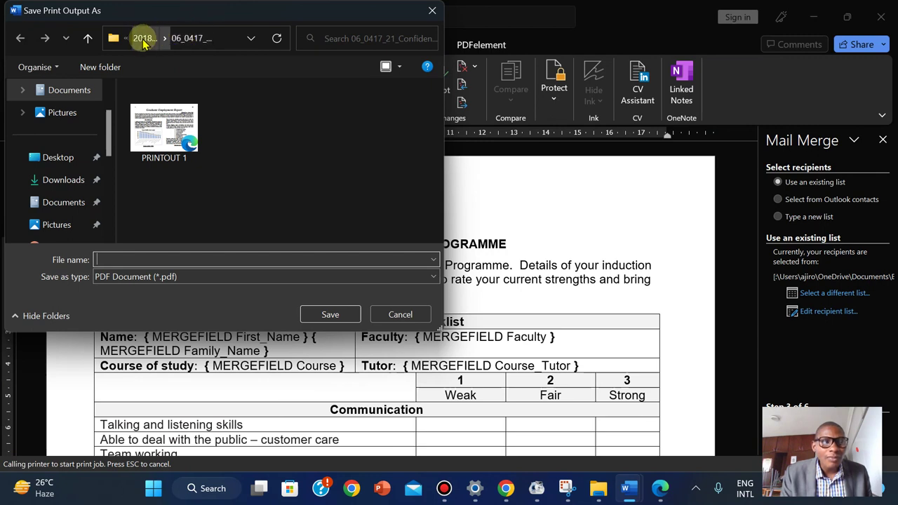
pyautogui.click(143, 40)
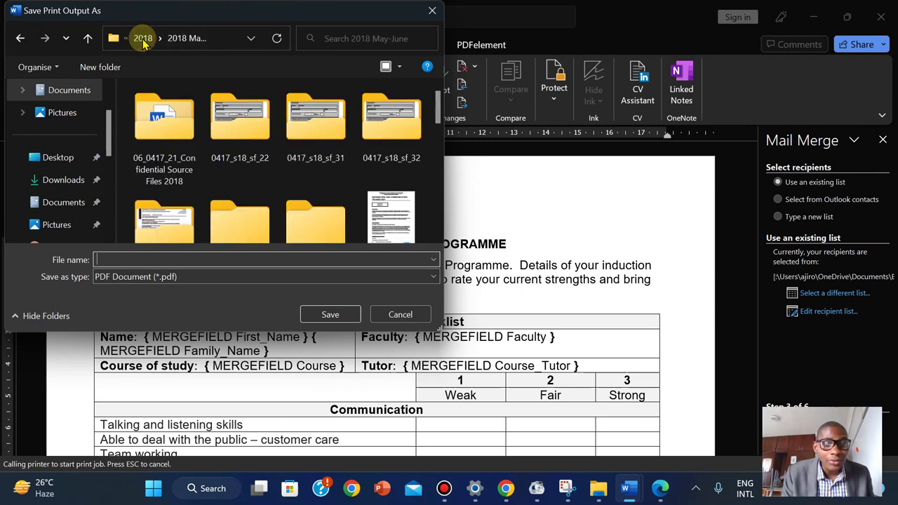
pyautogui.doubleClick(172, 154)
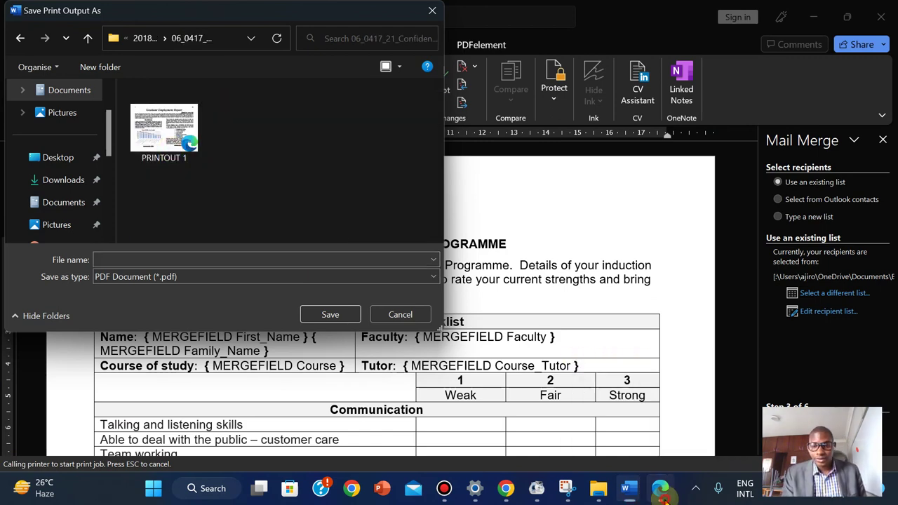
pyautogui.click(659, 487)
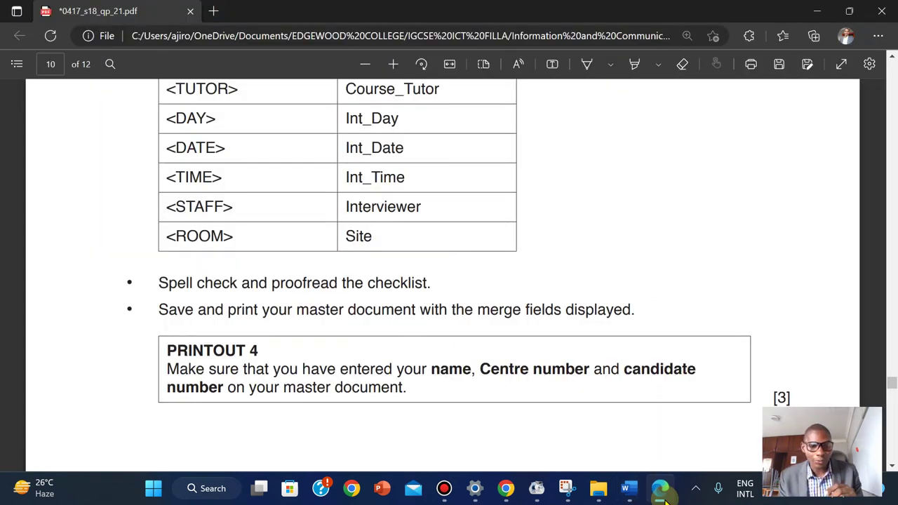
# Copy the PRINTOUT 4 heading from the exam paper and return to the Save Print Output As dialog.
pyautogui.moveTo(170, 349); pyautogui.dragTo(256, 351)
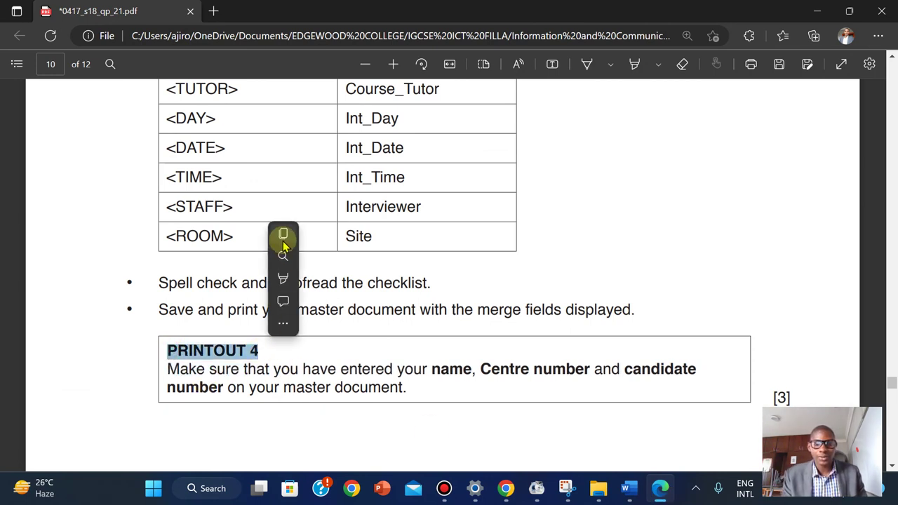
pyautogui.click(327, 238)
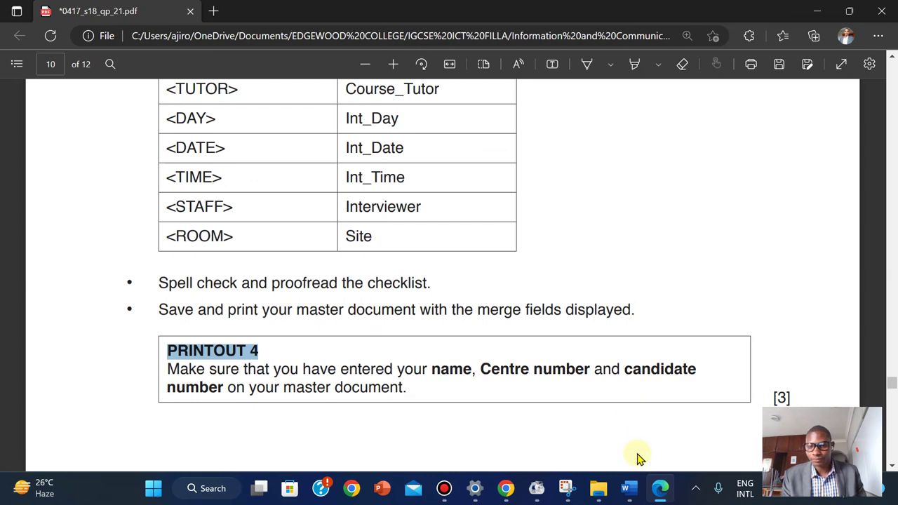
pyautogui.moveTo(629, 493)
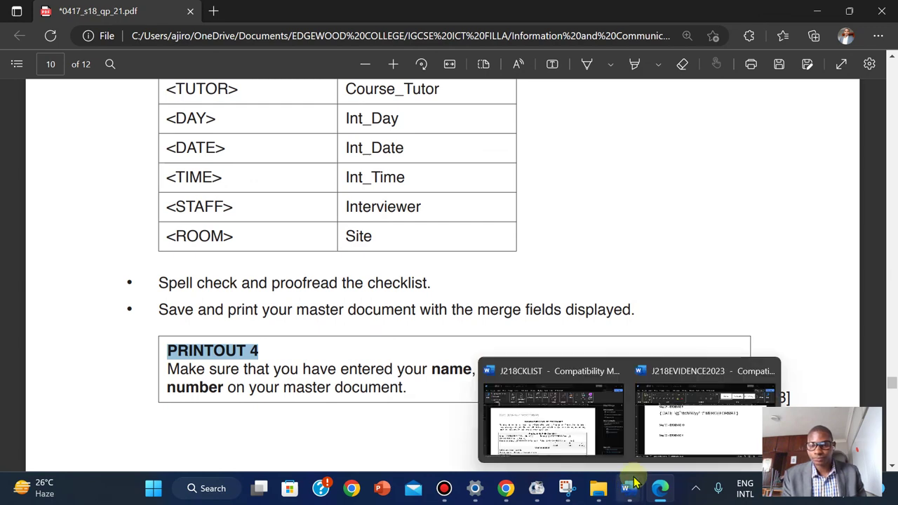
pyautogui.click(551, 419)
pyautogui.click(120, 259)
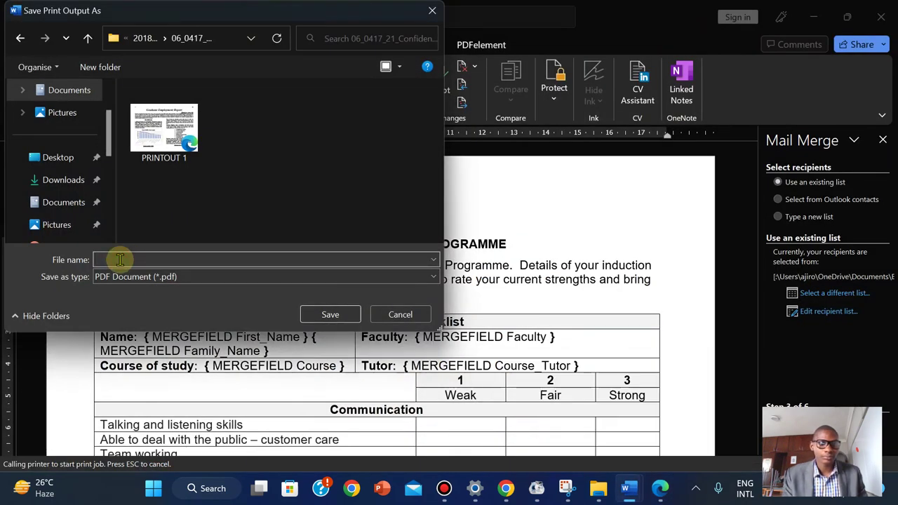
# Paste 'PRINTOUT 4' as the file name and save the checklist printout as PDF.
pyautogui.rightClick(120, 260)
pyautogui.click(173, 333)
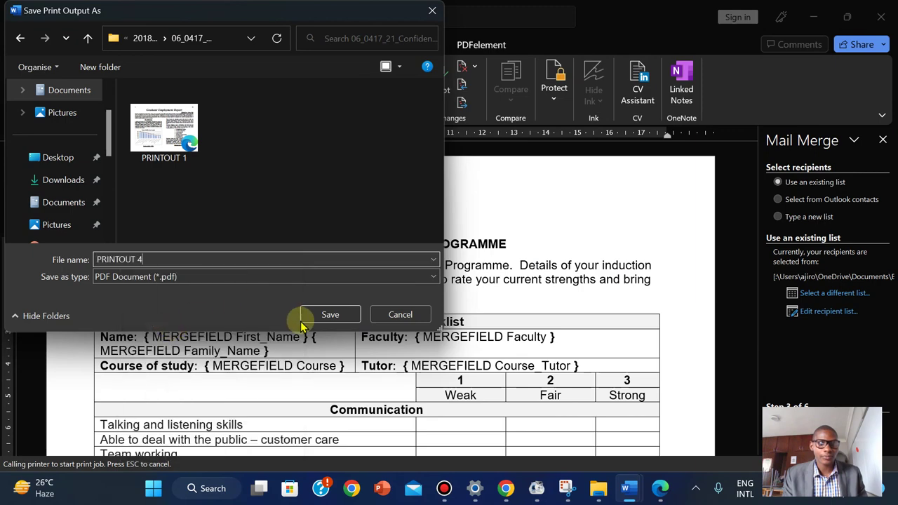
pyautogui.click(340, 321)
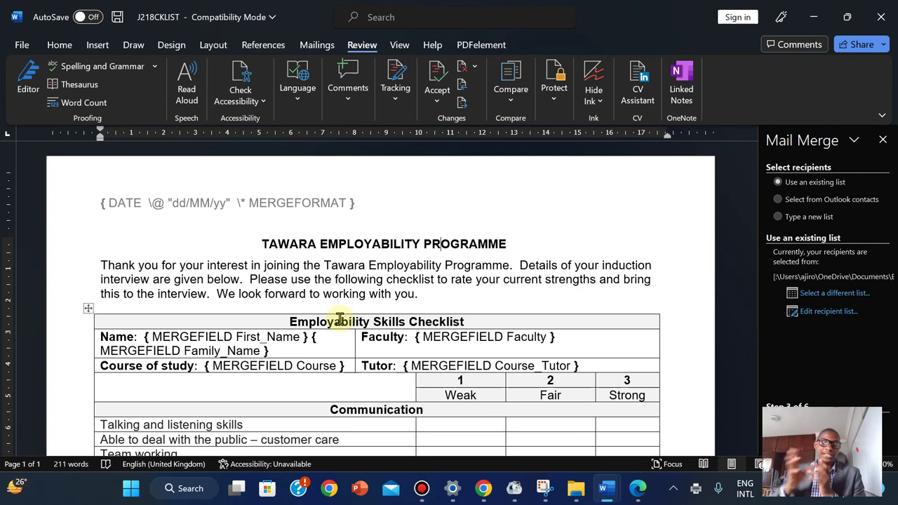
pyautogui.click(339, 320)
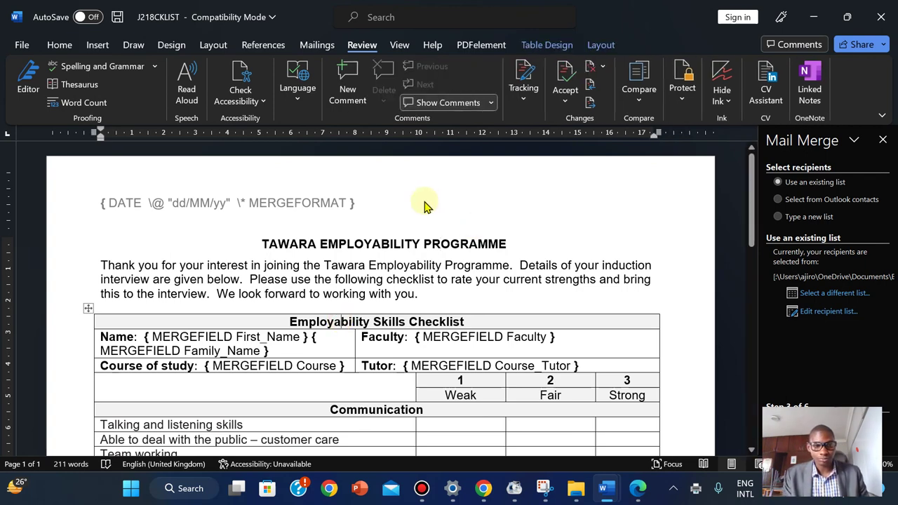
# Scroll the exam paper to page 11's question 30 on filtering Monday interviews after 13:00.
pyautogui.click(639, 491)
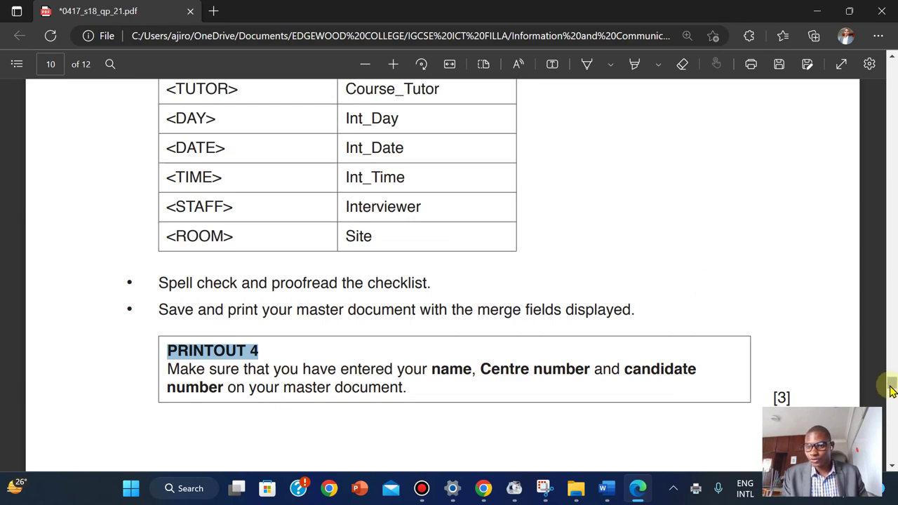
pyautogui.scroll(-1, 889, 389)
pyautogui.moveTo(890, 390); pyautogui.dragTo(890, 405)
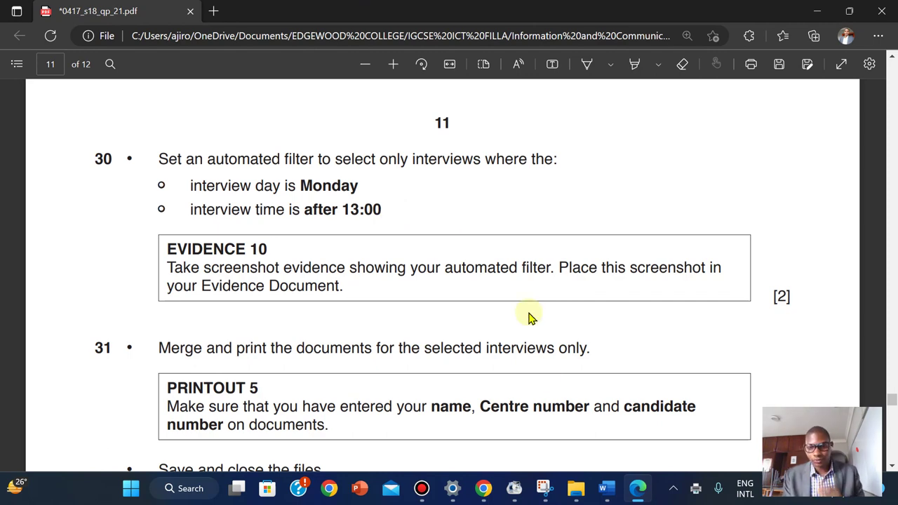
# Back in J218CKLIST, open Mailings > Edit Recipient List > Filter for the merge recipients.
pyautogui.moveTo(606, 479)
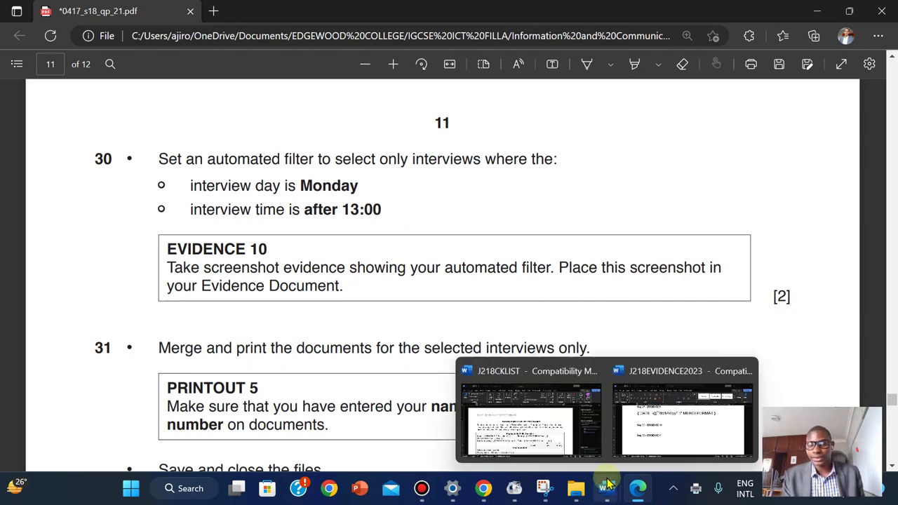
pyautogui.click(551, 421)
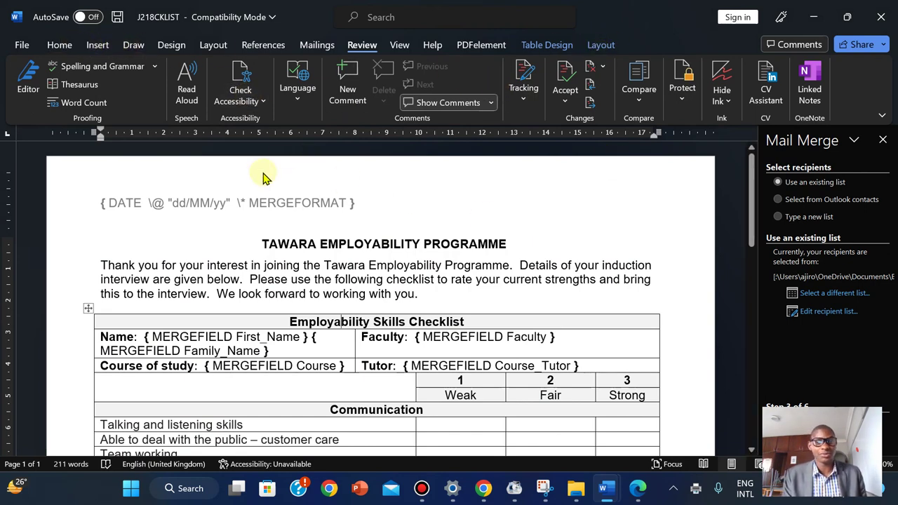
pyautogui.click(142, 267)
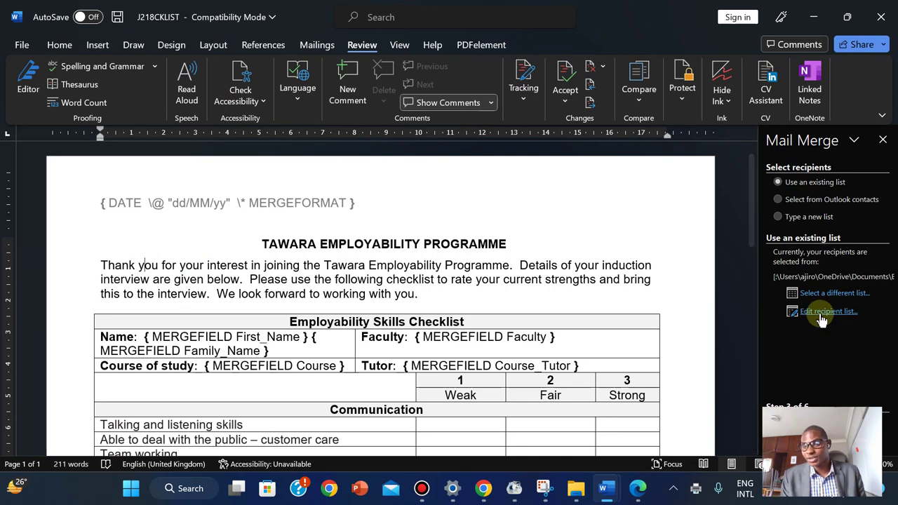
pyautogui.click(317, 44)
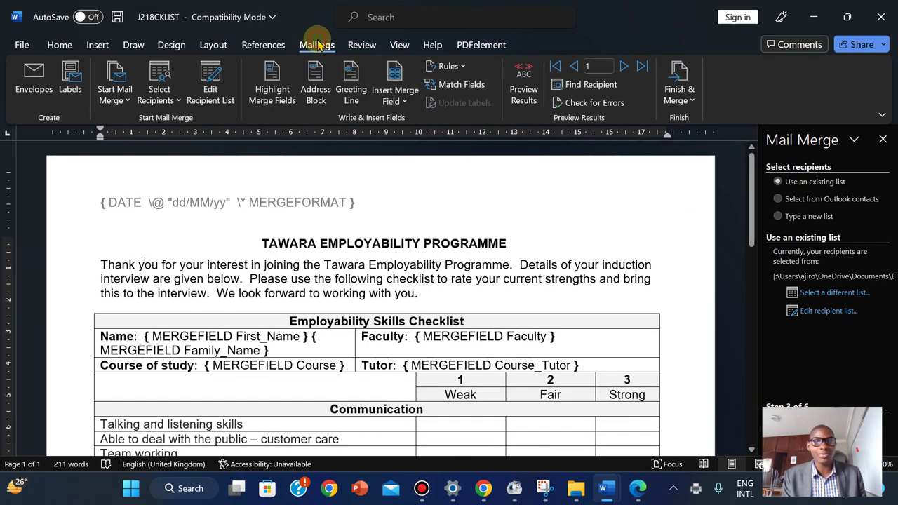
pyautogui.click(211, 100)
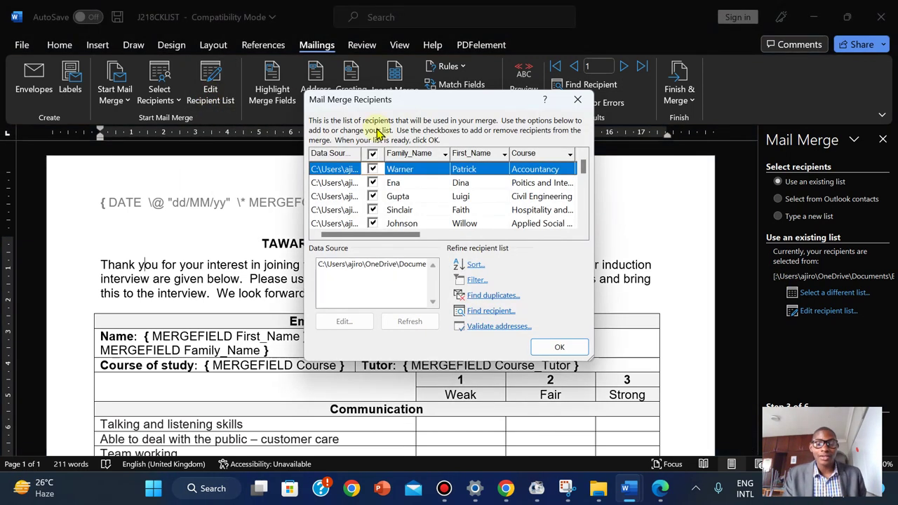
pyautogui.click(474, 280)
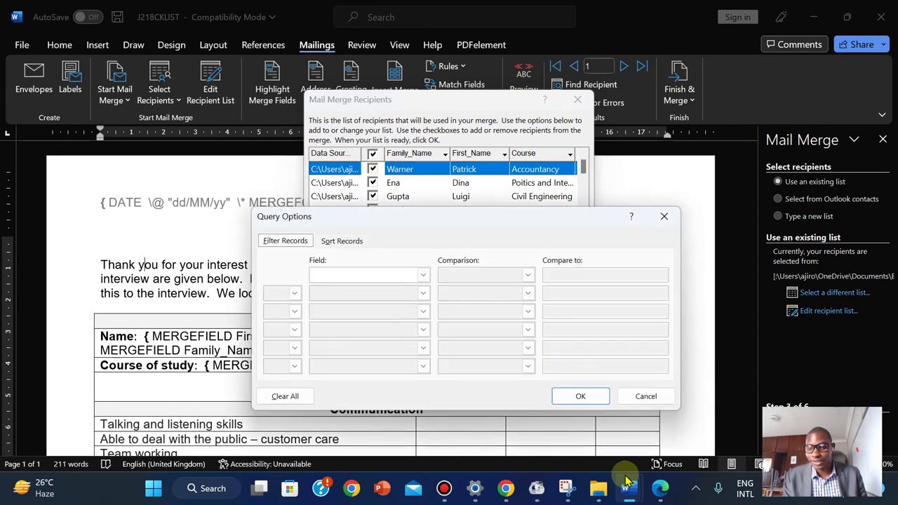
# Set the first filter rule to Int_Day equal to Monday.
pyautogui.click(658, 491)
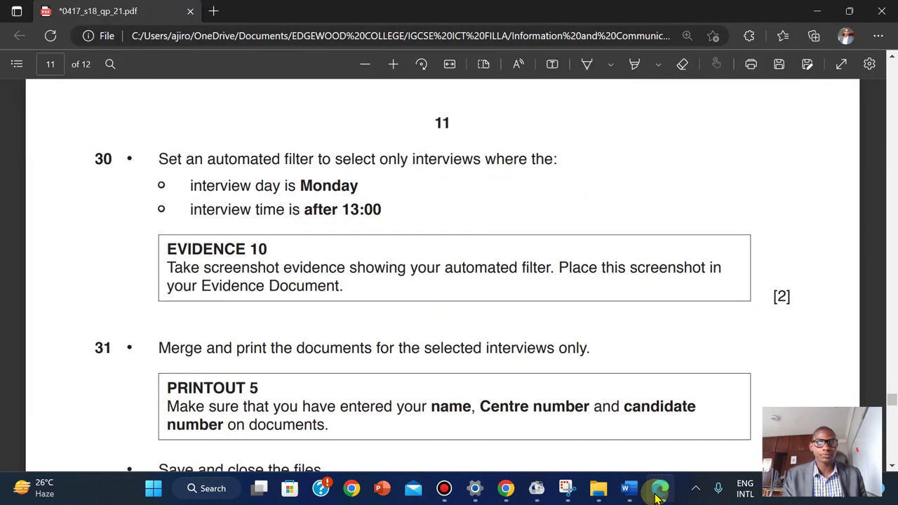
pyautogui.click(658, 494)
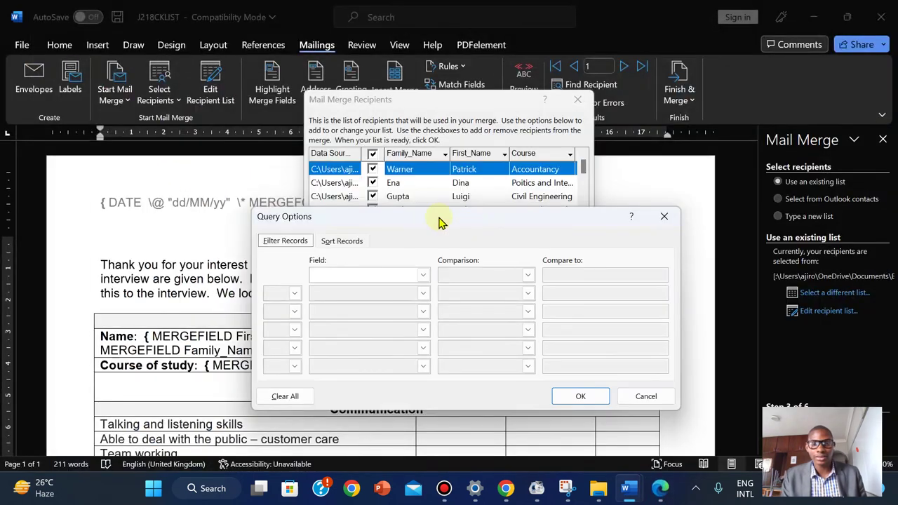
pyautogui.click(423, 276)
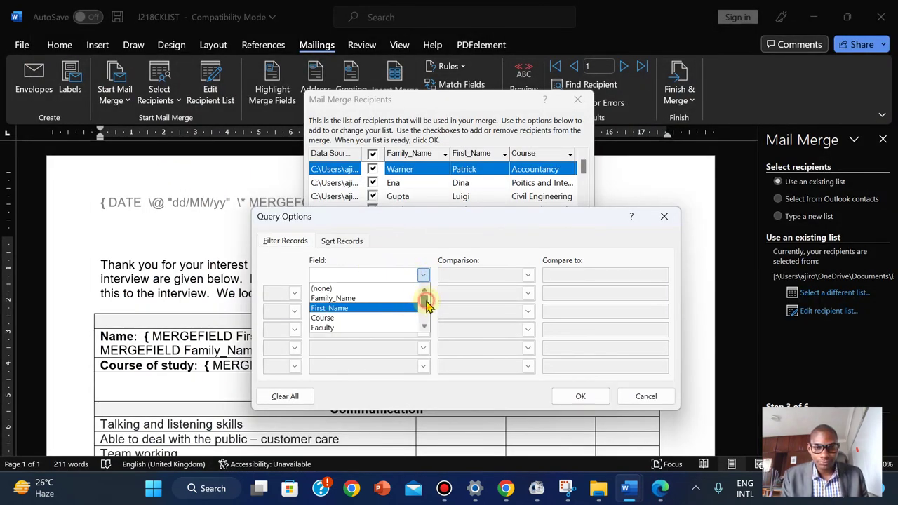
pyautogui.moveTo(426, 303); pyautogui.dragTo(426, 314)
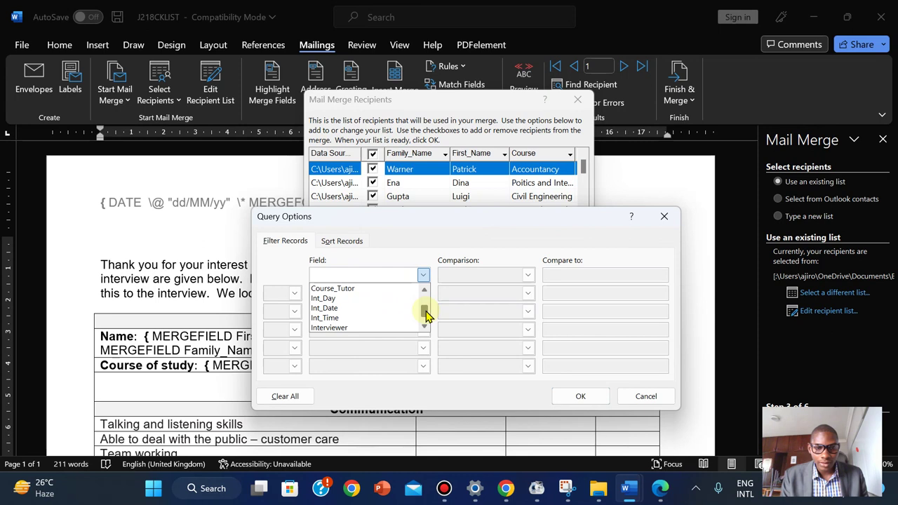
pyautogui.click(332, 297)
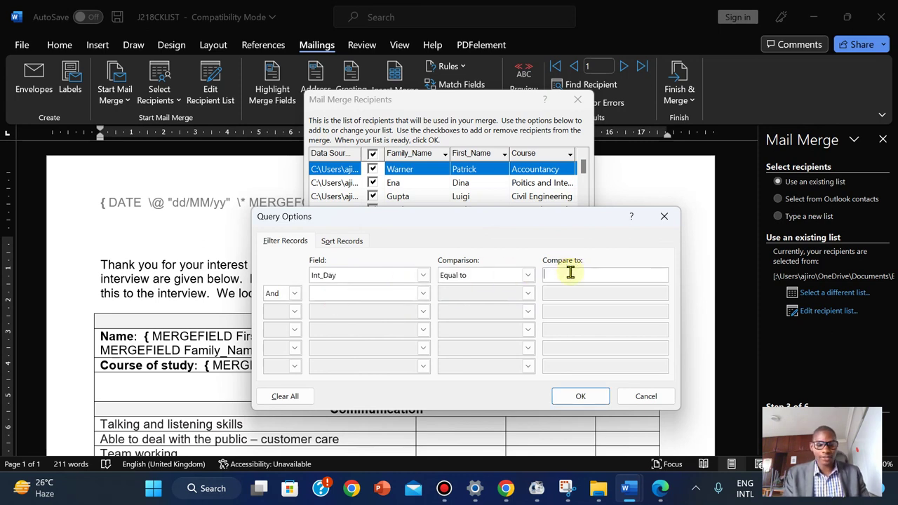
pyautogui.write('Monday')
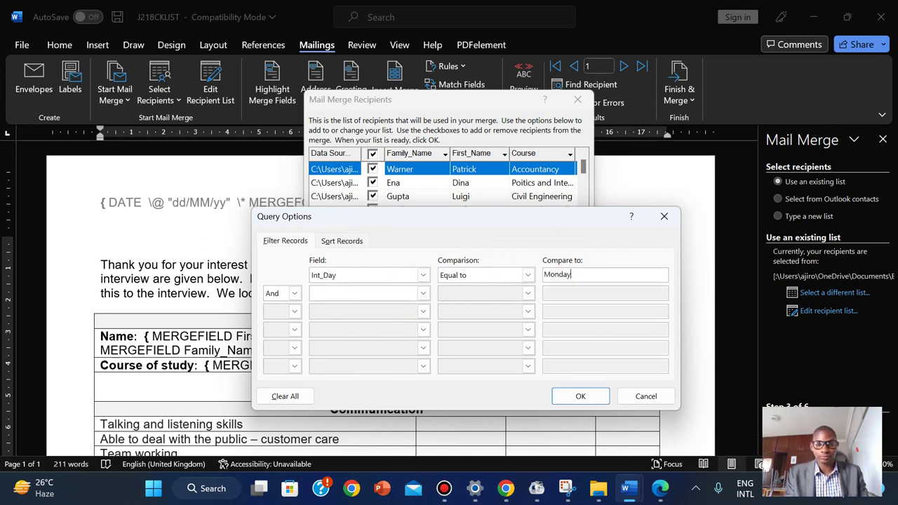
# Add the rule And Int_Time Greater than 13:00 and apply the filter.
pyautogui.click(422, 293)
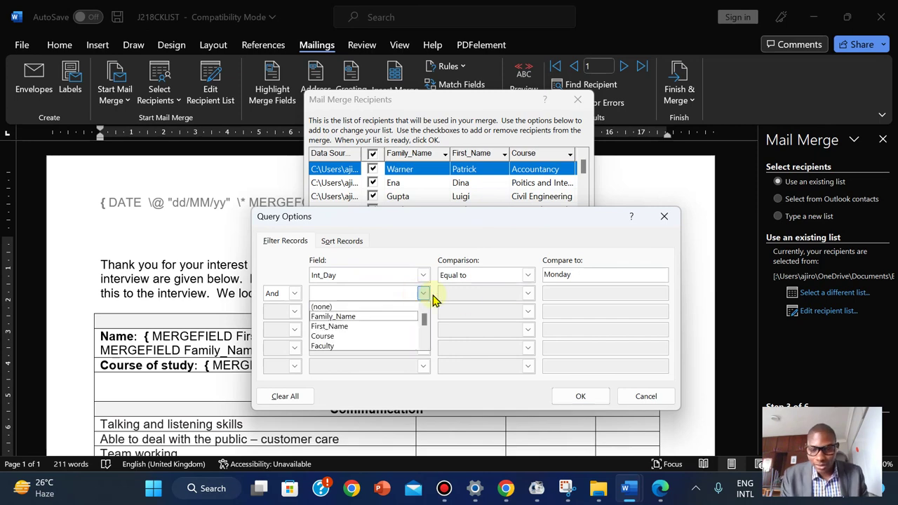
pyautogui.click(663, 488)
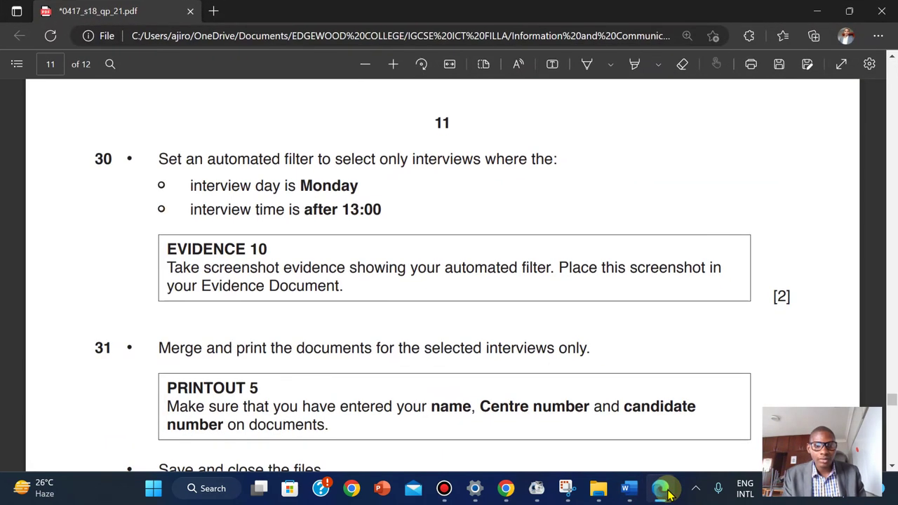
pyautogui.click(667, 494)
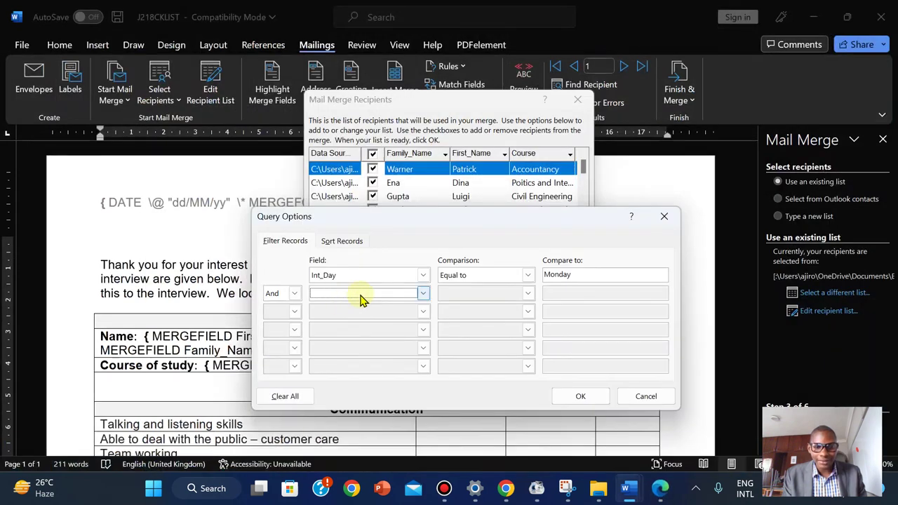
pyautogui.click(422, 293)
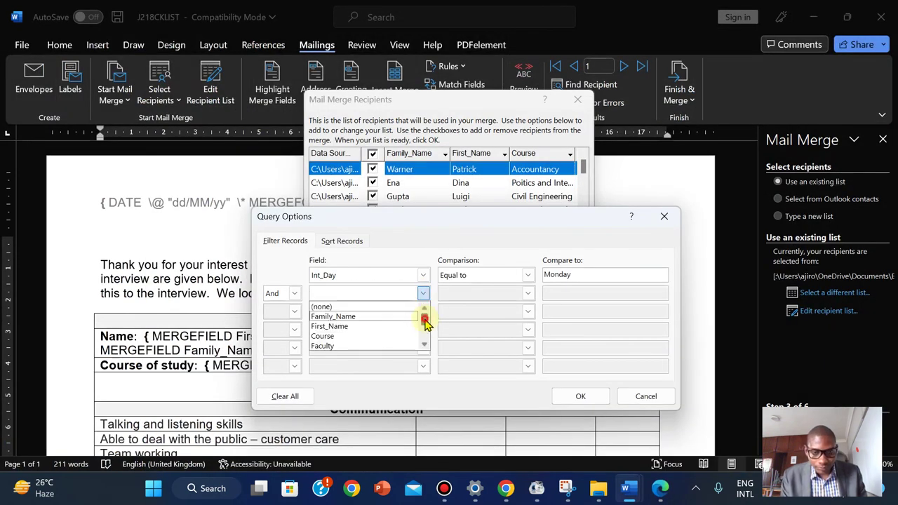
pyautogui.moveTo(425, 323); pyautogui.dragTo(427, 331)
pyautogui.click(330, 345)
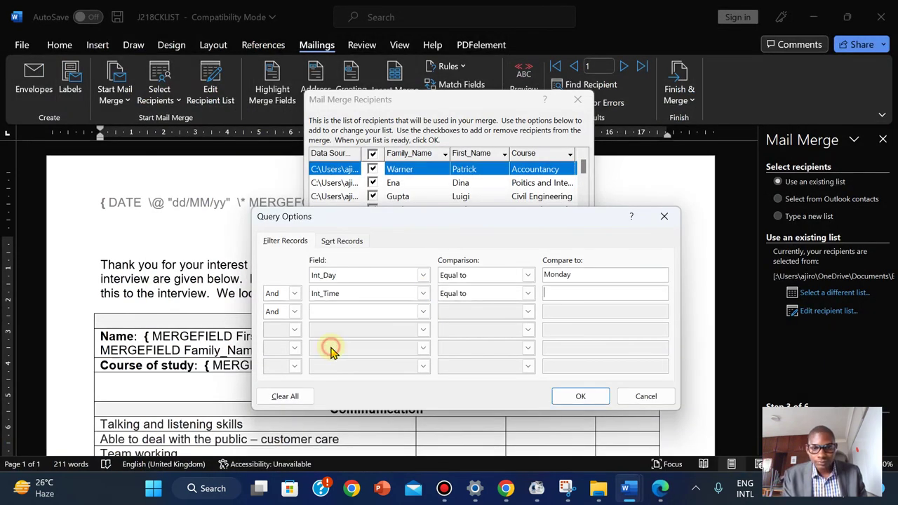
pyautogui.click(661, 488)
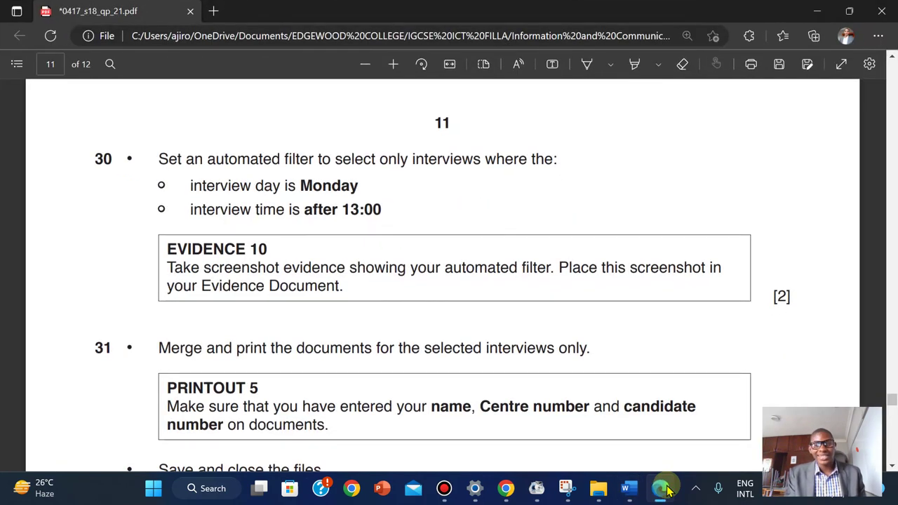
pyautogui.click(665, 489)
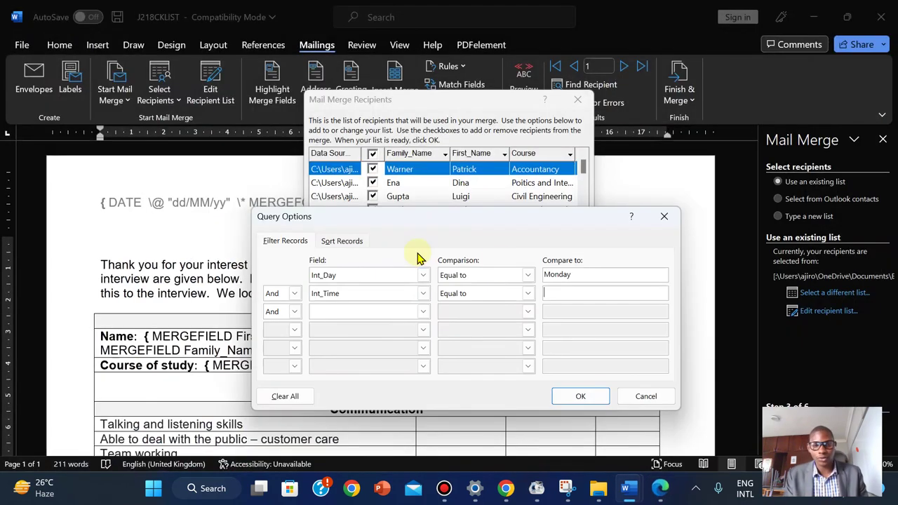
pyautogui.click(529, 294)
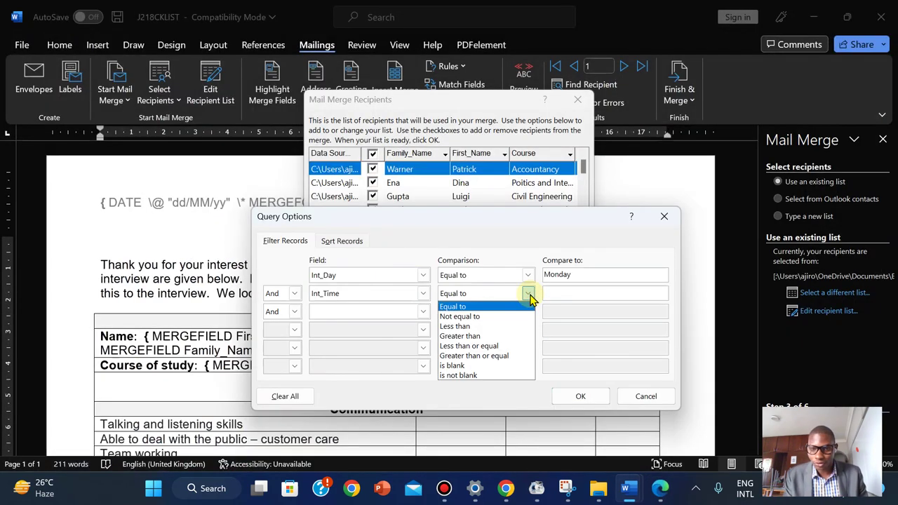
pyautogui.click(509, 337)
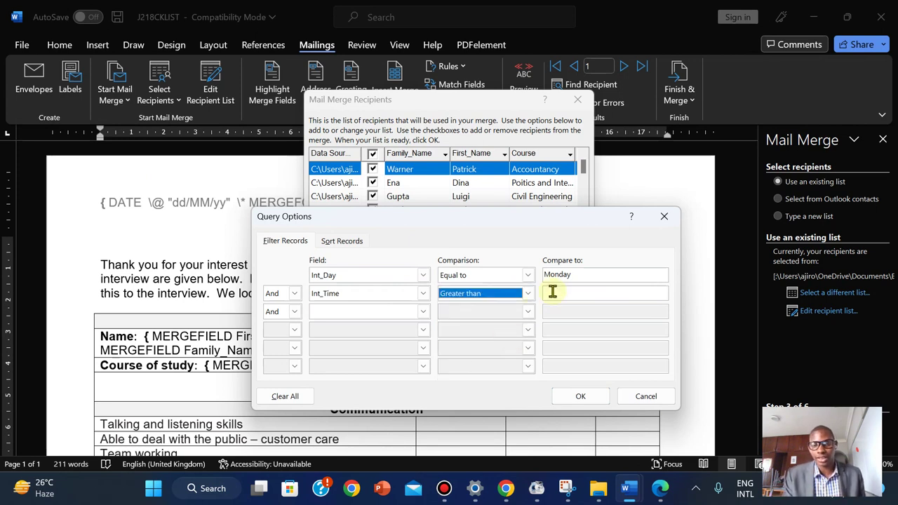
pyautogui.click(640, 288)
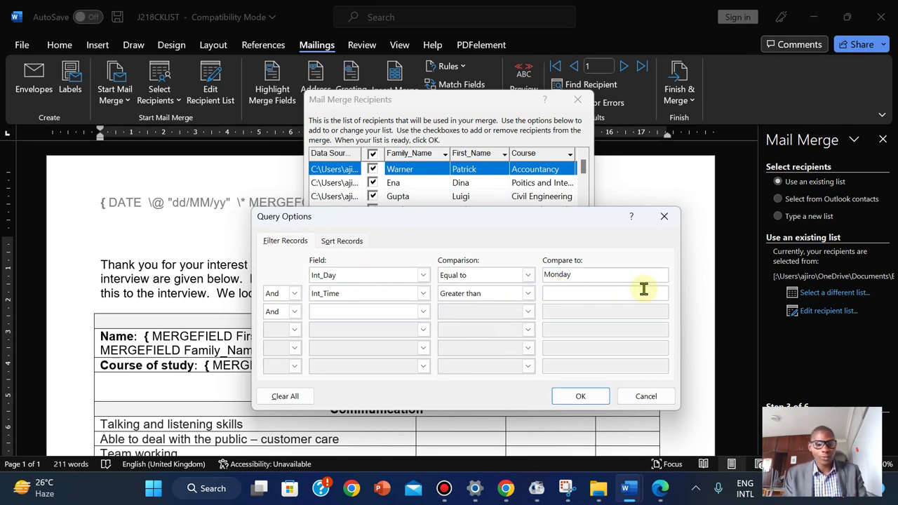
pyautogui.write('13:00')
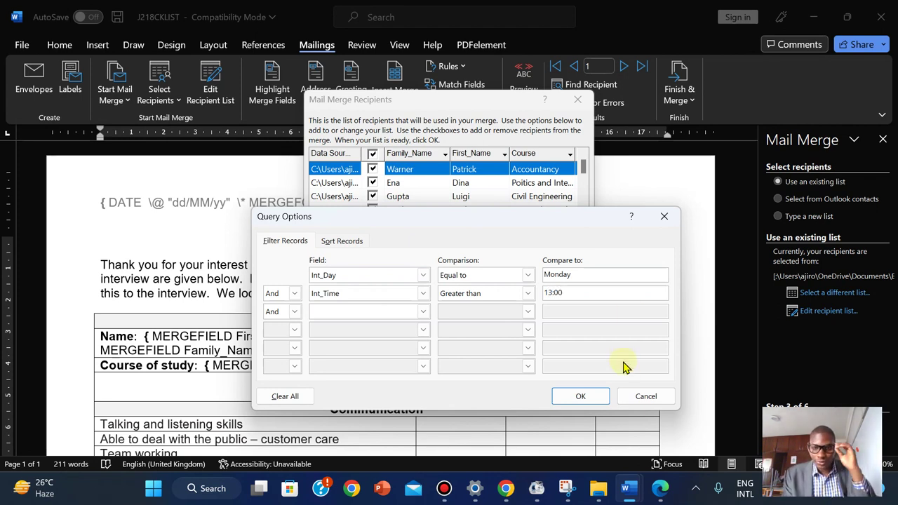
pyautogui.click(594, 395)
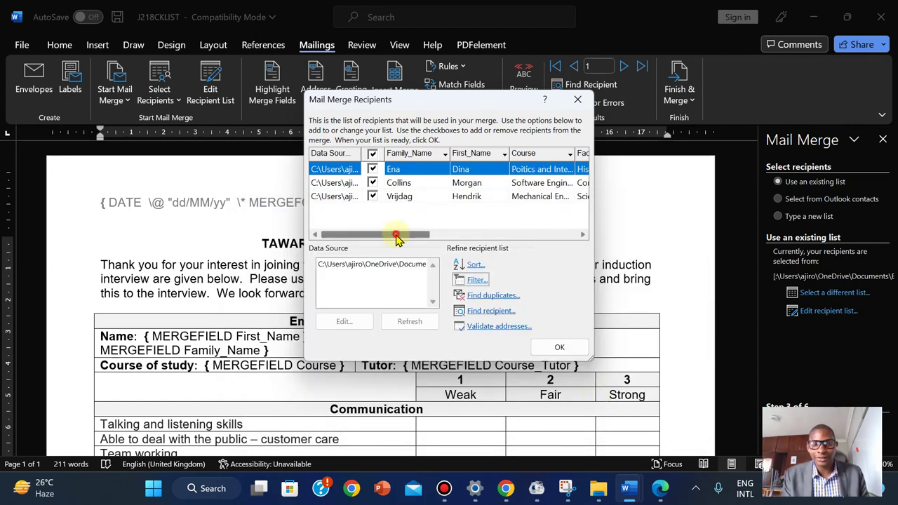
# Close the recipient list, then reopen Edit Recipient List > Filter to show the saved Monday/13:00 rules.
pyautogui.moveTo(397, 235); pyautogui.dragTo(610, 440)
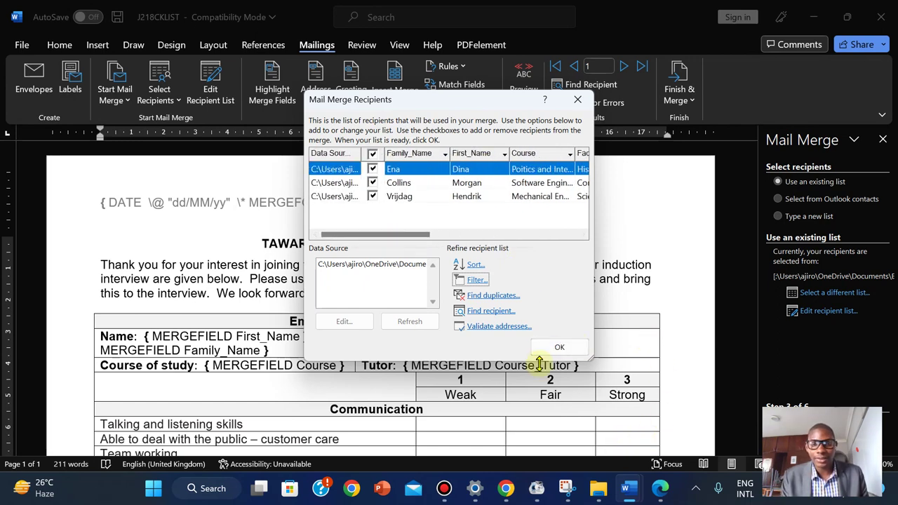
pyautogui.click(554, 347)
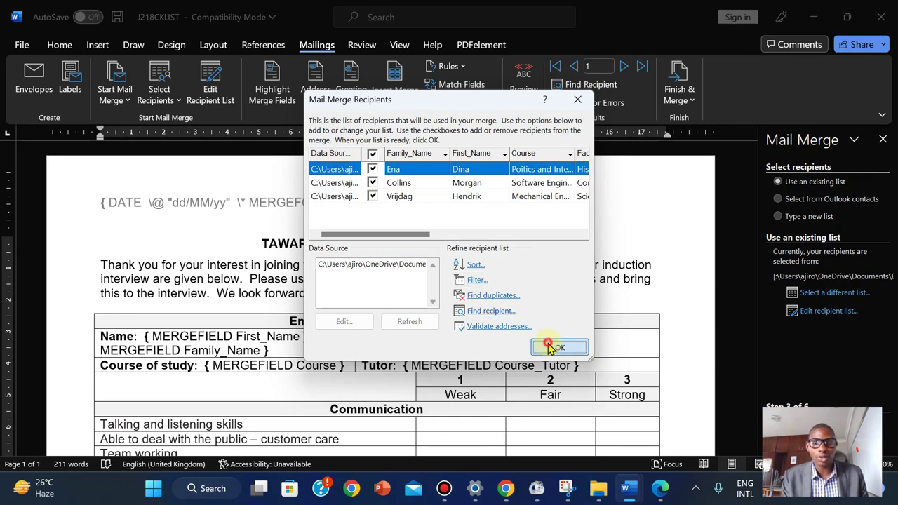
pyautogui.click(661, 490)
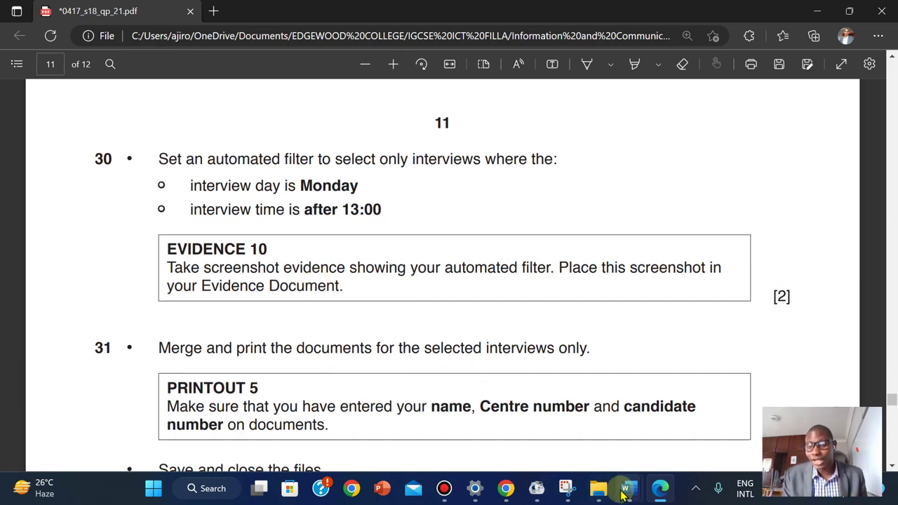
pyautogui.moveTo(628, 489)
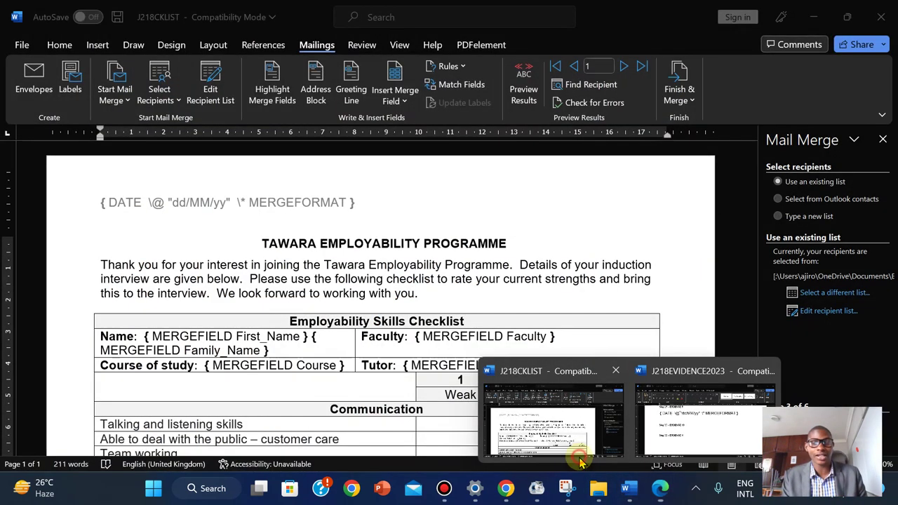
pyautogui.click(582, 463)
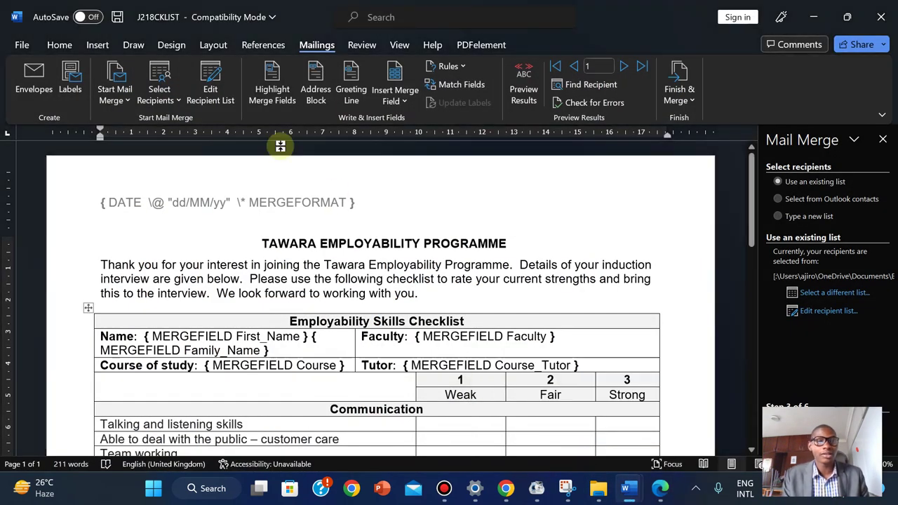
pyautogui.click(210, 90)
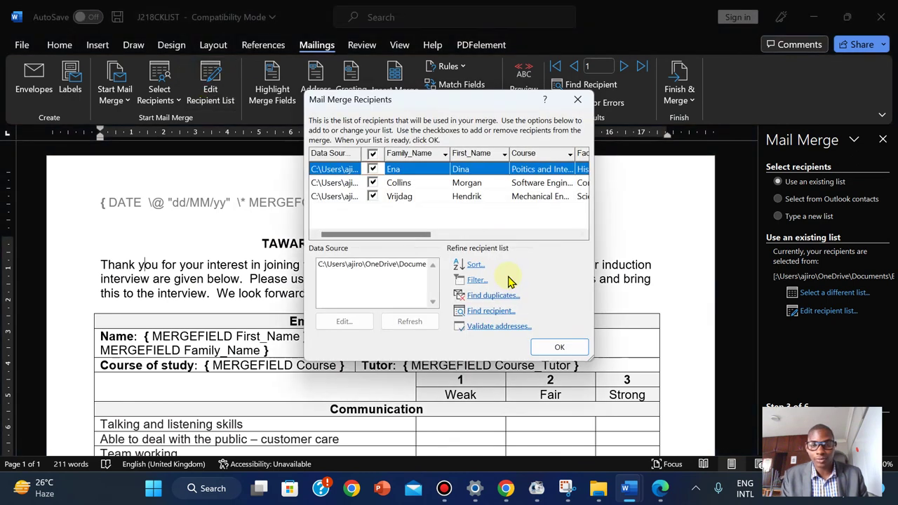
pyautogui.click(476, 280)
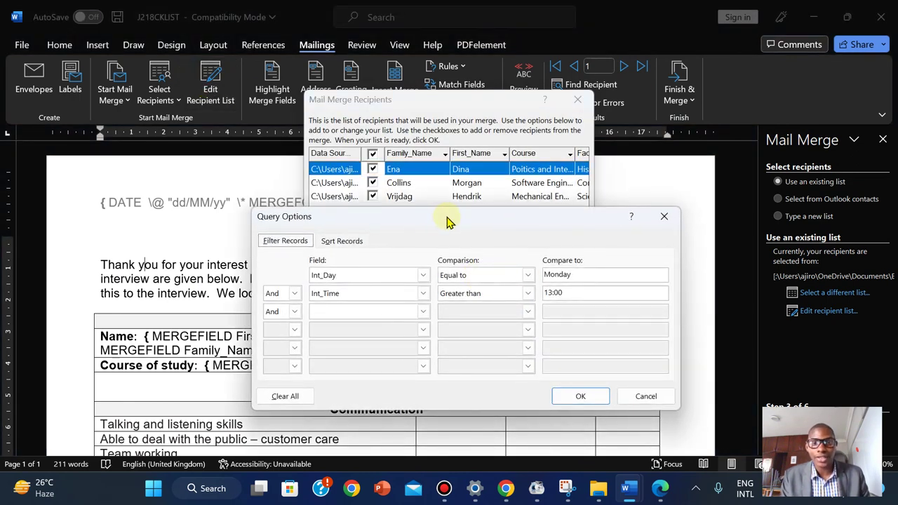
pyautogui.moveTo(449, 222)
pyautogui.mouseDown()
pyautogui.moveTo(469, 219)
pyautogui.moveTo(459, 219)
pyautogui.mouseUp()
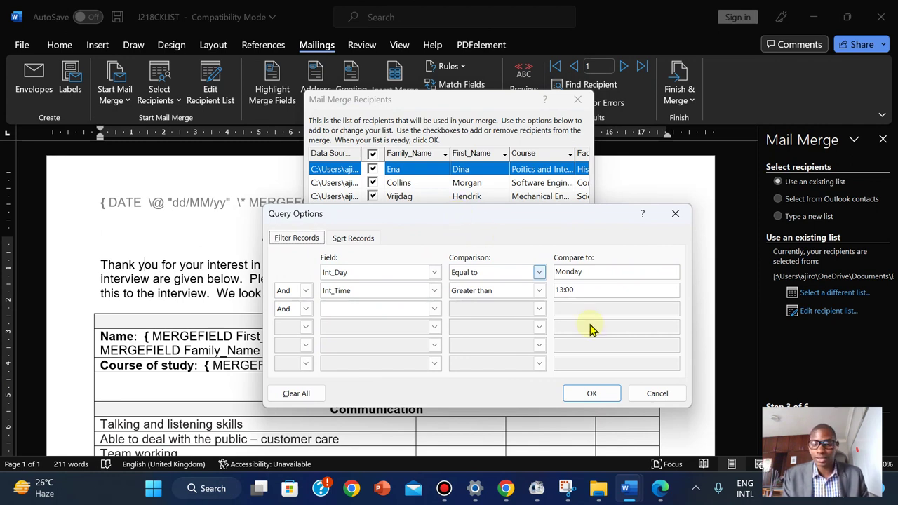
# Snip a rectangle around the Query Options and Mail Merge Recipients dialogs.
pyautogui.click(566, 488)
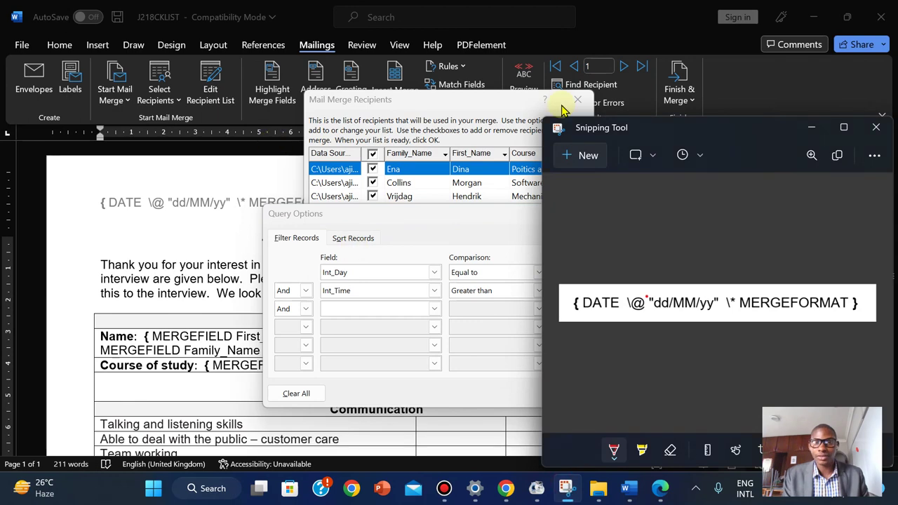
pyautogui.click(576, 159)
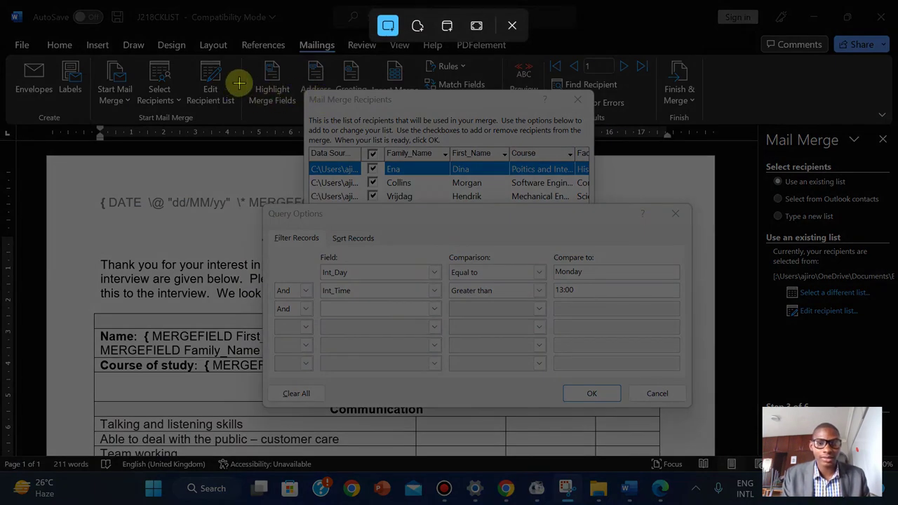
pyautogui.moveTo(239, 83); pyautogui.dragTo(702, 319)
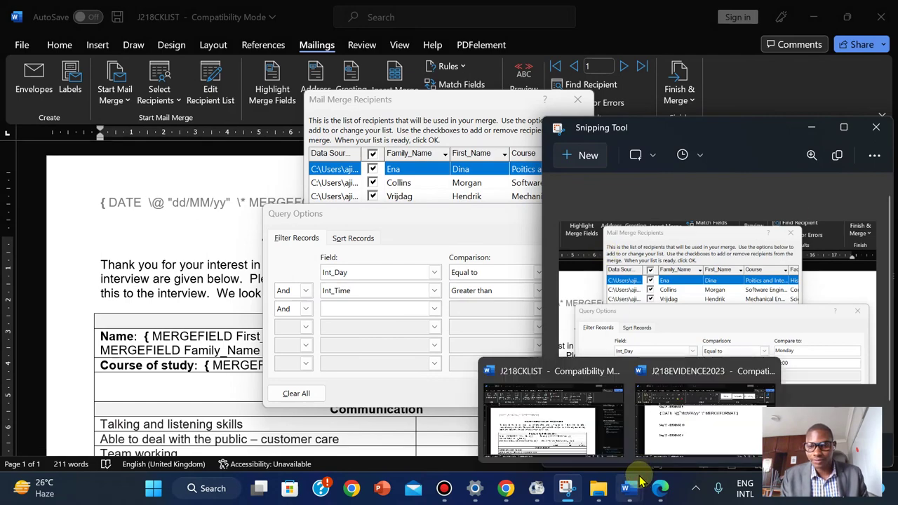
# Return to the checklist and close the filter settings without changes.
pyautogui.click(661, 491)
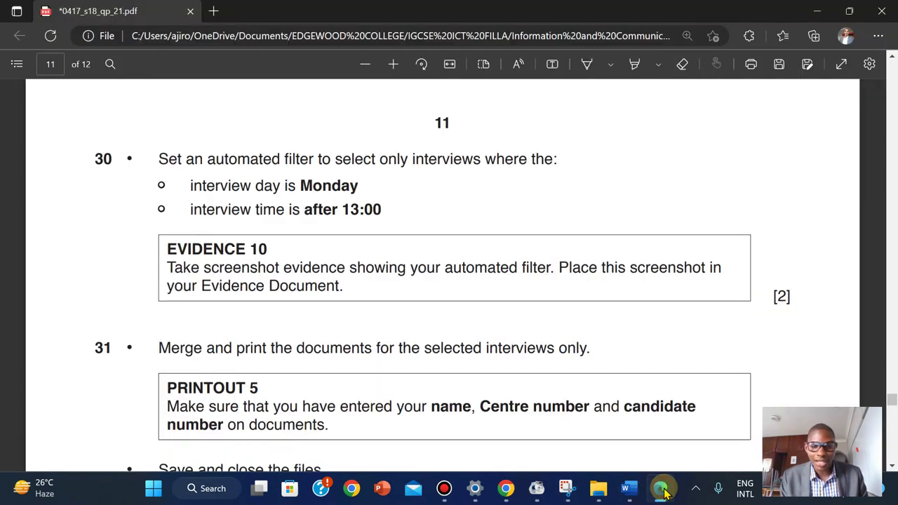
pyautogui.click(661, 491)
pyautogui.moveTo(628, 491)
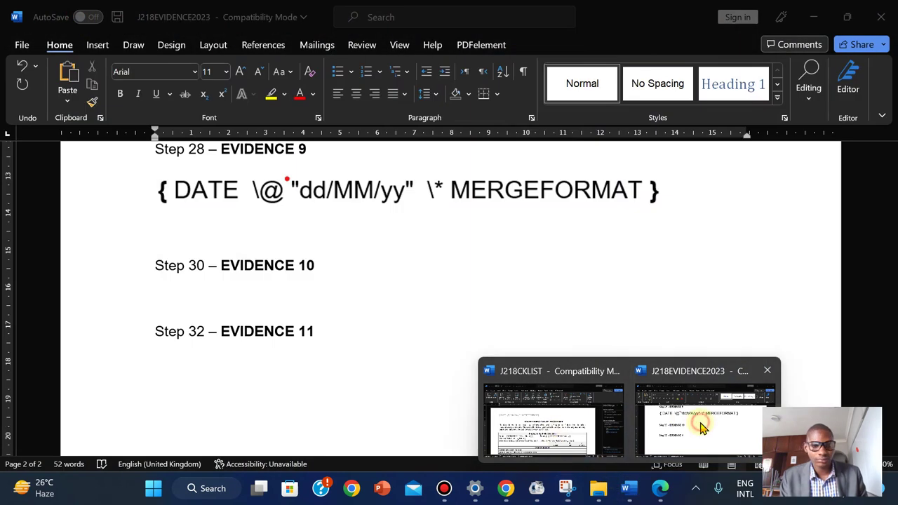
pyautogui.click(554, 427)
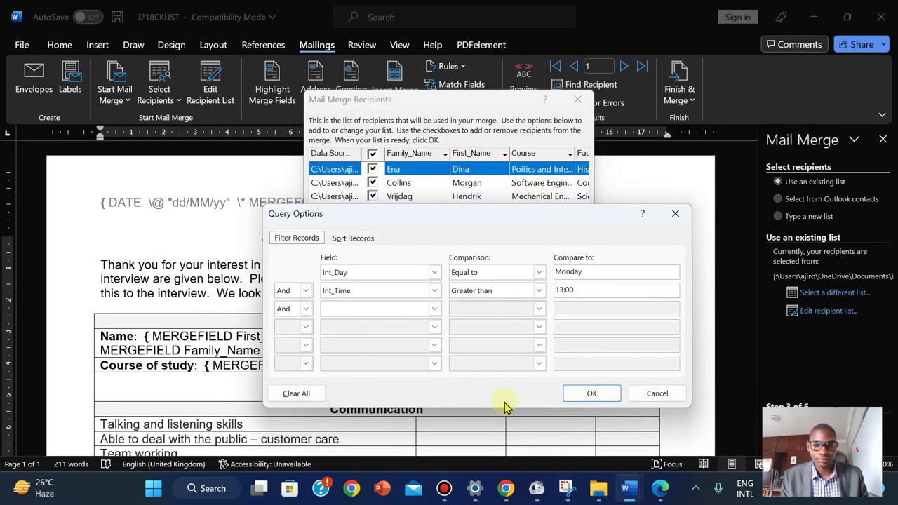
pyautogui.click(654, 393)
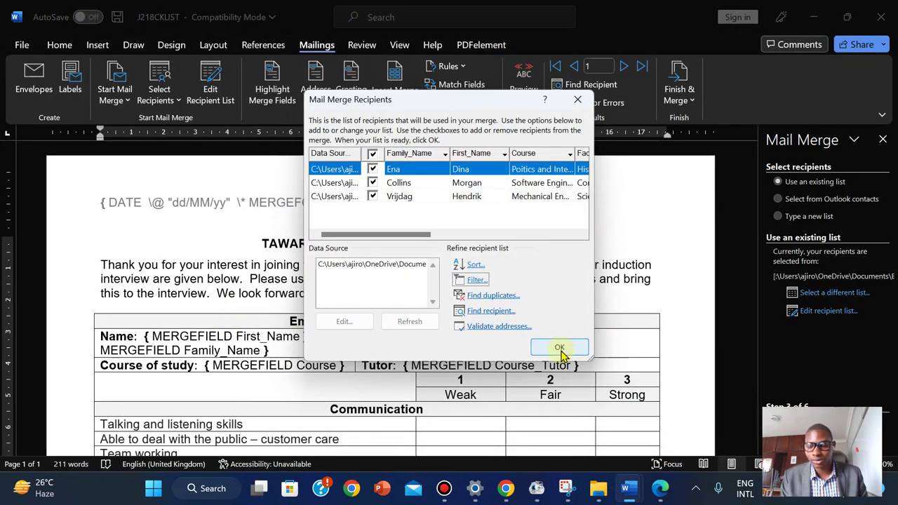
# Paste the filter screenshot on the empty line under Step 30 in J218EVIDENCE2023 and select it.
pyautogui.moveTo(662, 491)
pyautogui.moveTo(629, 491)
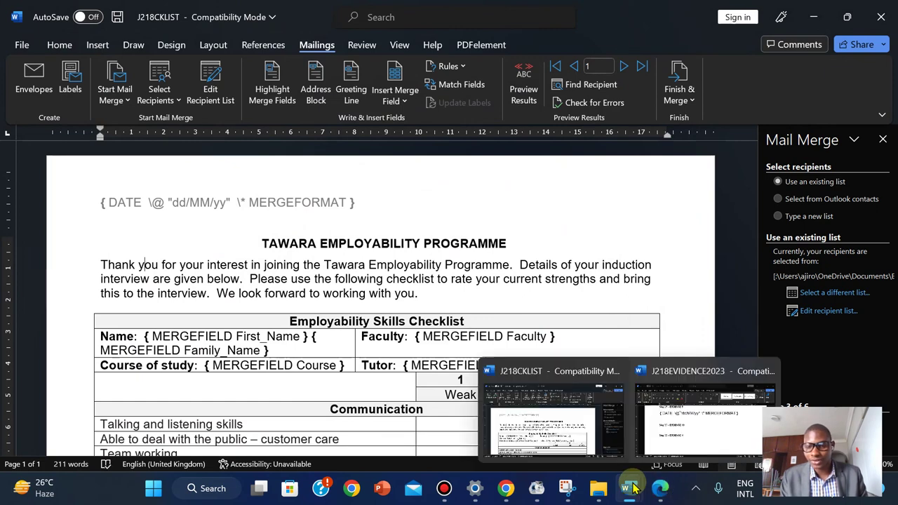
pyautogui.click(699, 412)
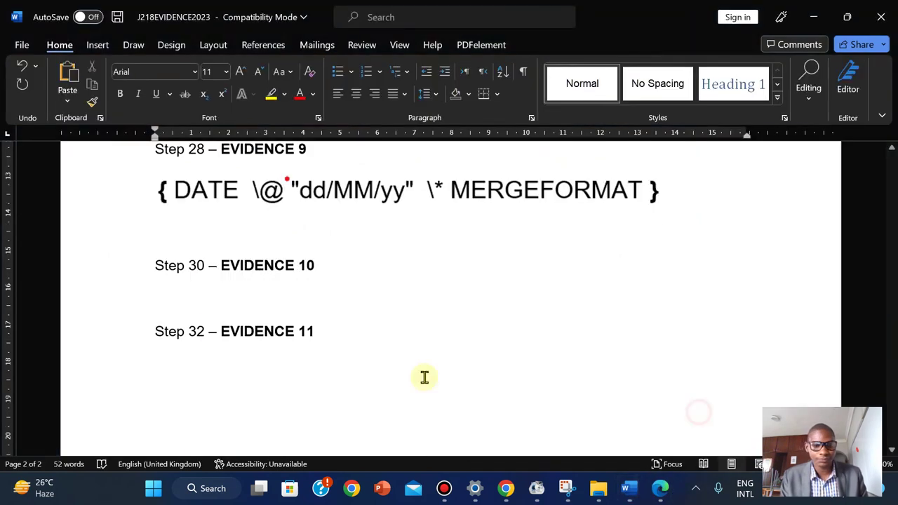
pyautogui.click(165, 301)
pyautogui.hotkey('ctrl', 'v')
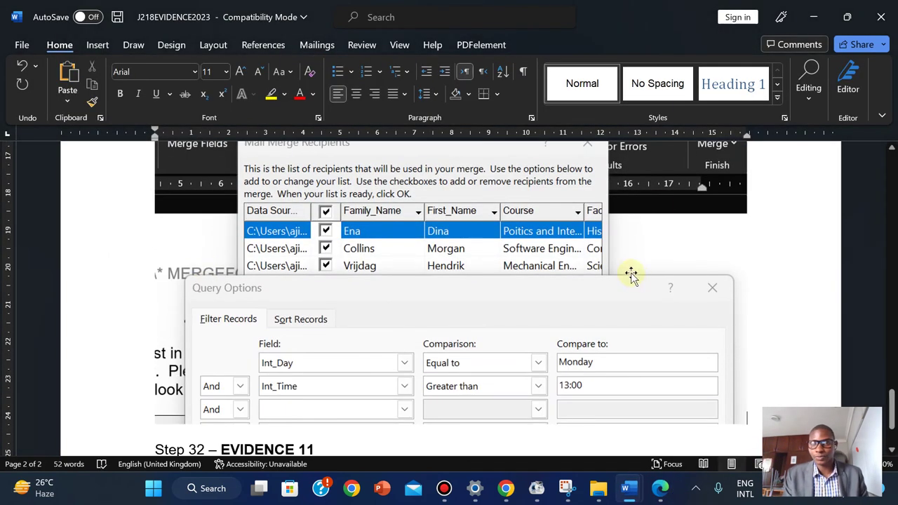
pyautogui.click(673, 191)
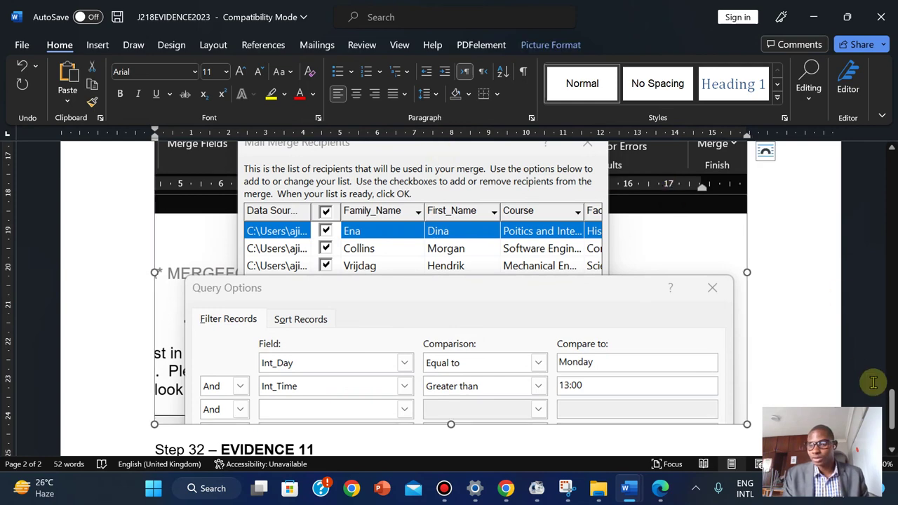
pyautogui.moveTo(893, 411); pyautogui.dragTo(894, 400)
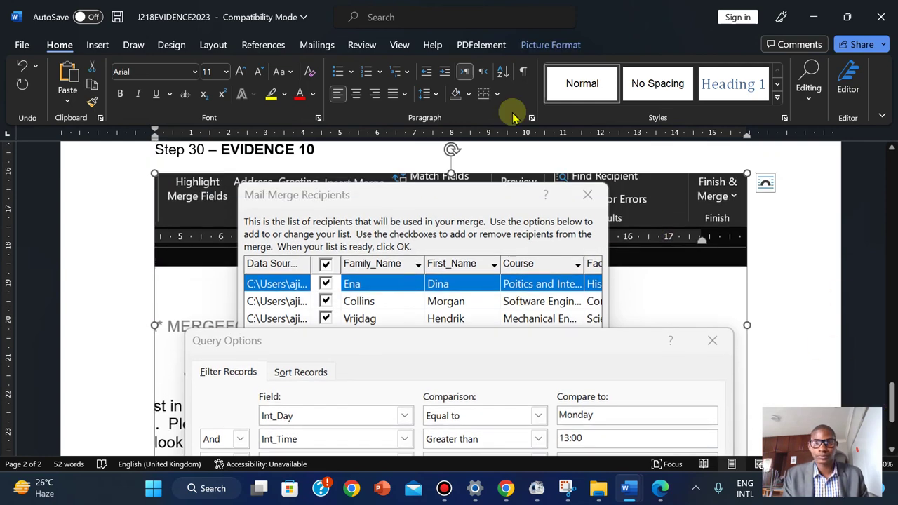
pyautogui.click(553, 50)
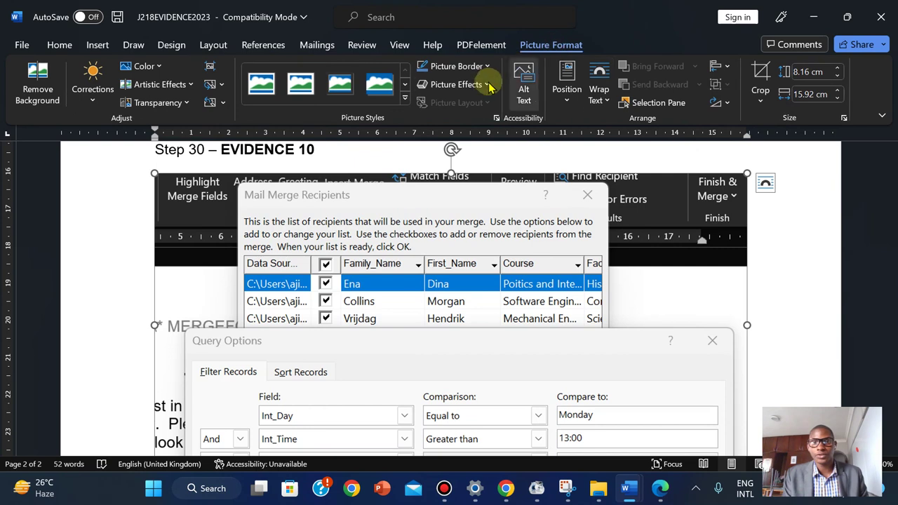
# Crop the screenshot's left, top and right edges so it measures 7.91 × 14.36 cm.
pyautogui.click(760, 79)
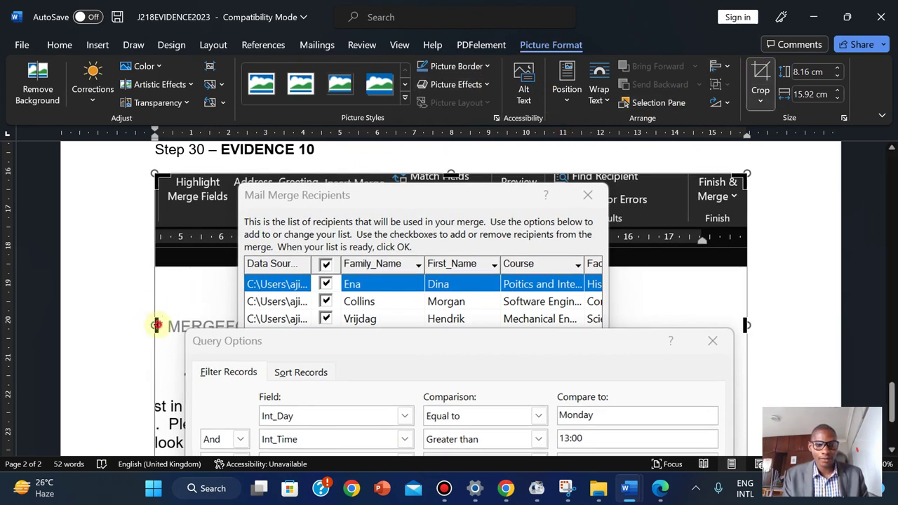
pyautogui.moveTo(157, 324); pyautogui.dragTo(188, 326)
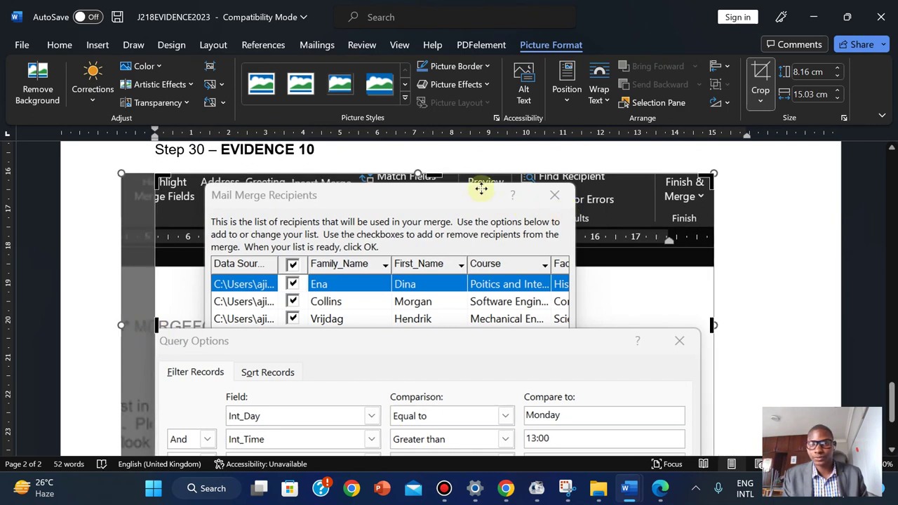
pyautogui.moveTo(434, 174); pyautogui.dragTo(436, 183)
pyautogui.moveTo(712, 321); pyautogui.dragTo(689, 321)
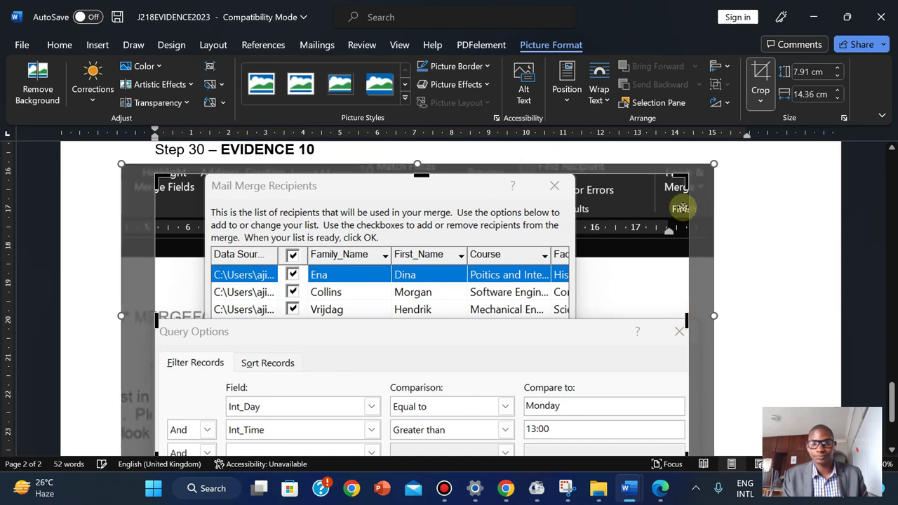
pyautogui.click(761, 76)
pyautogui.moveTo(470, 6)
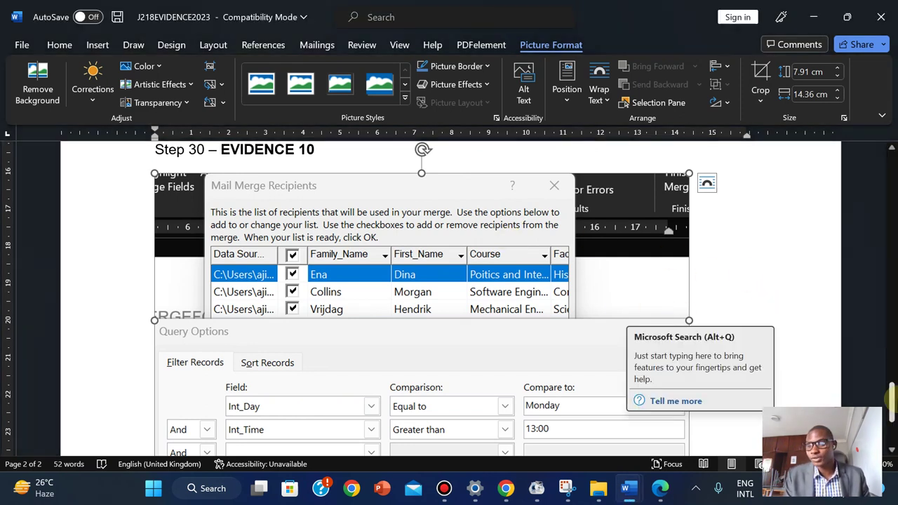
pyautogui.moveTo(892, 413); pyautogui.dragTo(892, 427)
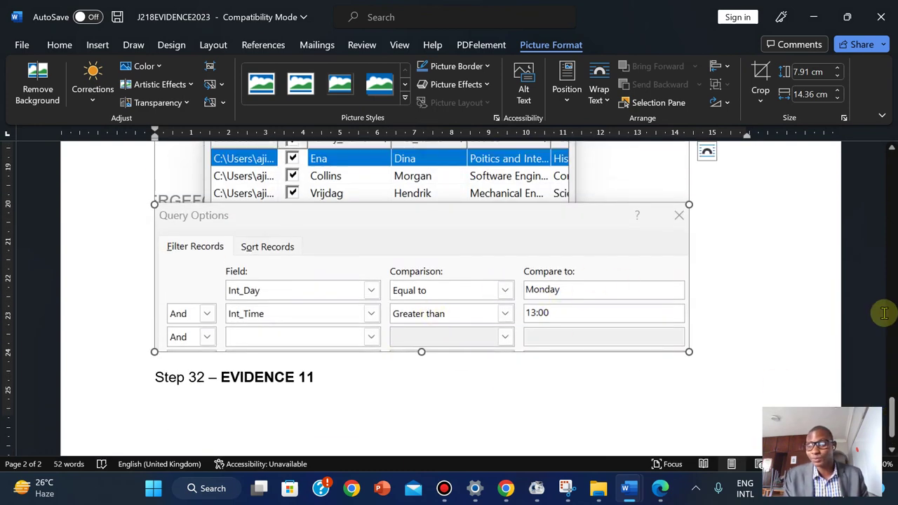
pyautogui.moveTo(892, 442); pyautogui.dragTo(891, 413)
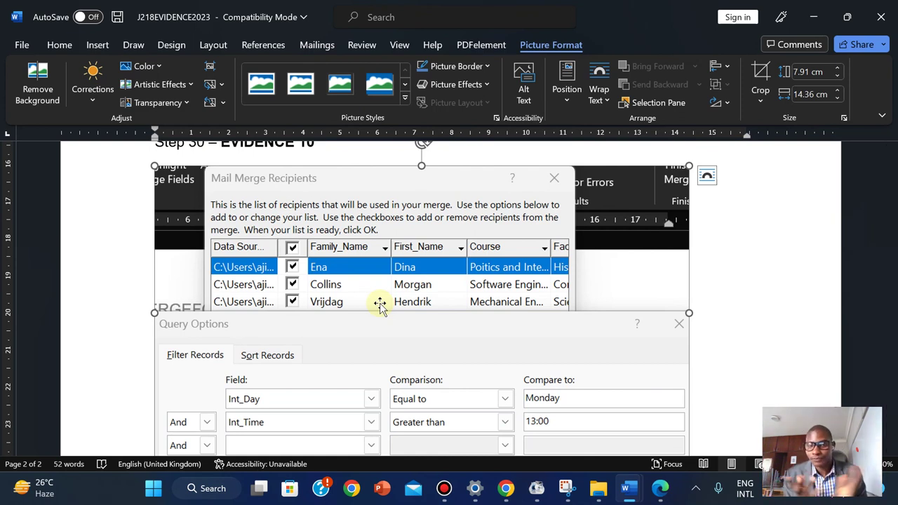
pyautogui.moveTo(891, 407)
pyautogui.mouseDown()
pyautogui.moveTo(891, 387)
pyautogui.moveTo(891, 412)
pyautogui.mouseUp()
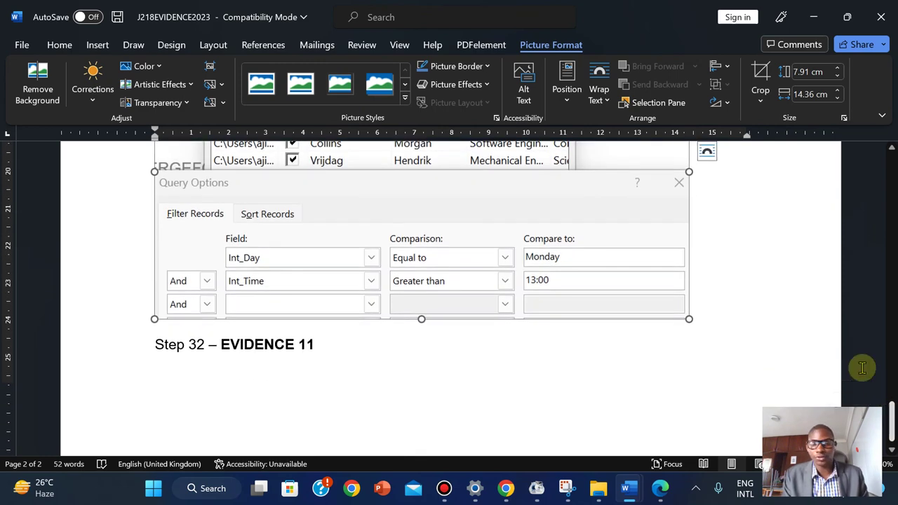
# Scroll the exam PDF in Edge to page 11's task 31 and the PRINTOUT 5 box.
pyautogui.click(650, 493)
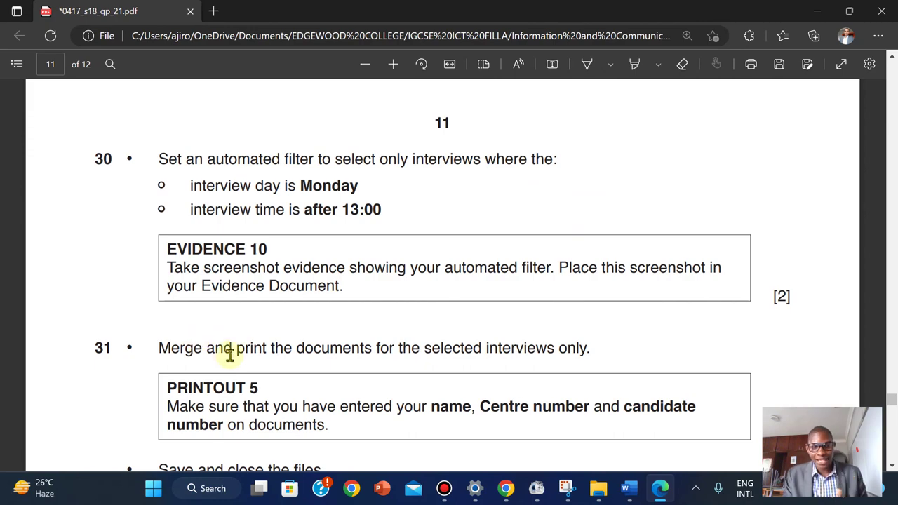
pyautogui.moveTo(892, 403)
pyautogui.mouseDown()
pyautogui.moveTo(889, 361)
pyautogui.moveTo(890, 414)
pyautogui.mouseUp()
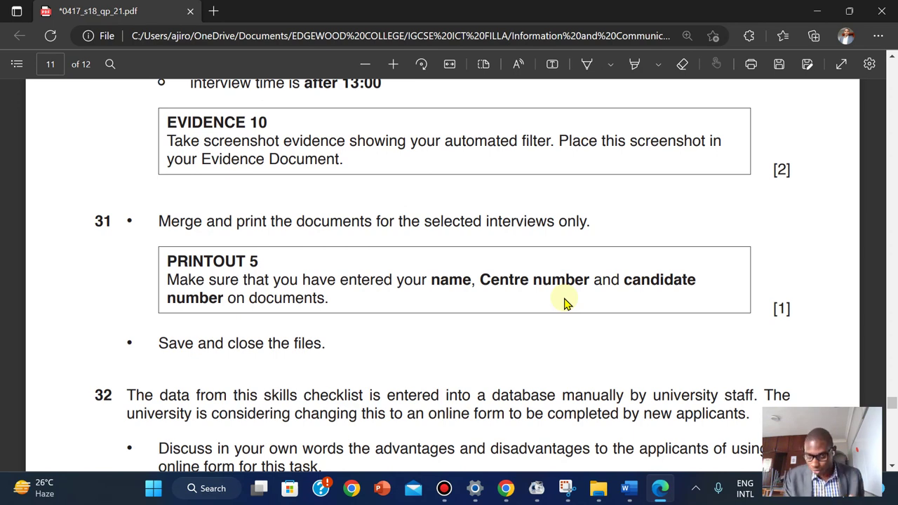
# In J218CKLIST, start Finish & Merge > Print Documents, then cancel without merging.
pyautogui.moveTo(629, 491)
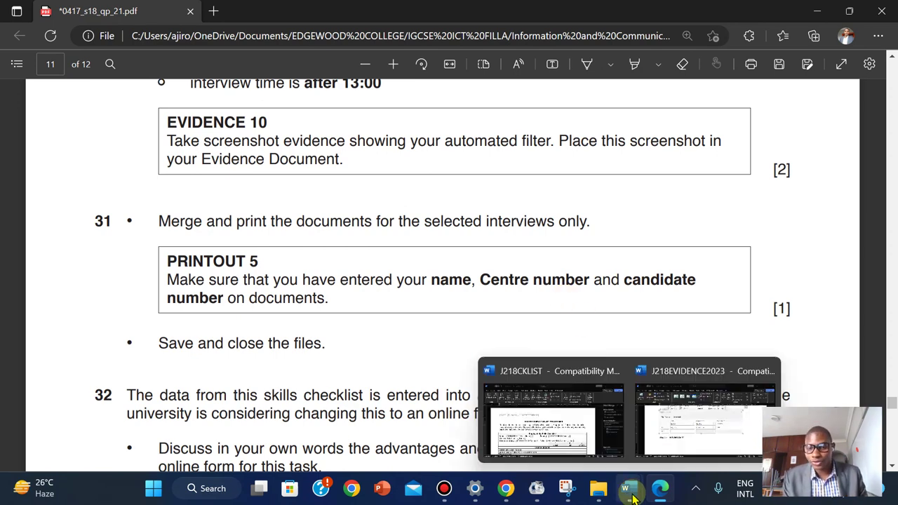
pyautogui.click(552, 434)
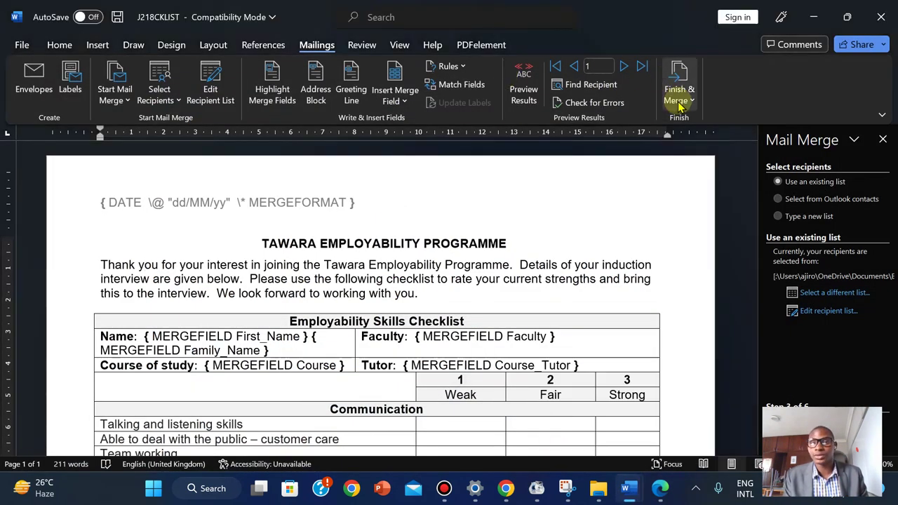
pyautogui.click(681, 99)
pyautogui.click(679, 99)
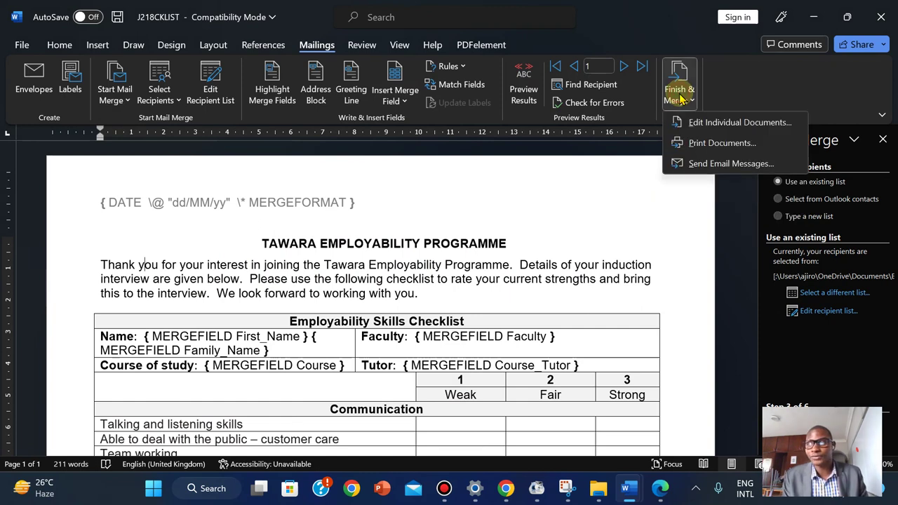
pyautogui.click(707, 143)
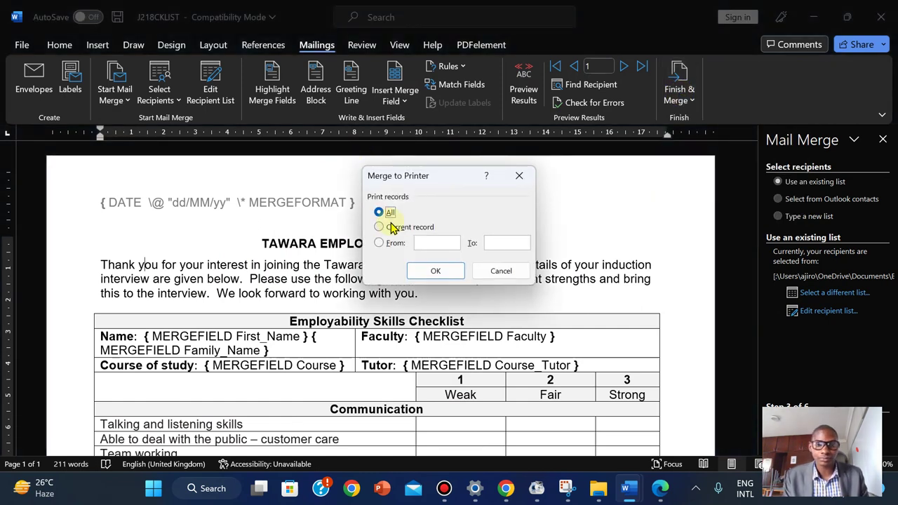
pyautogui.click(519, 176)
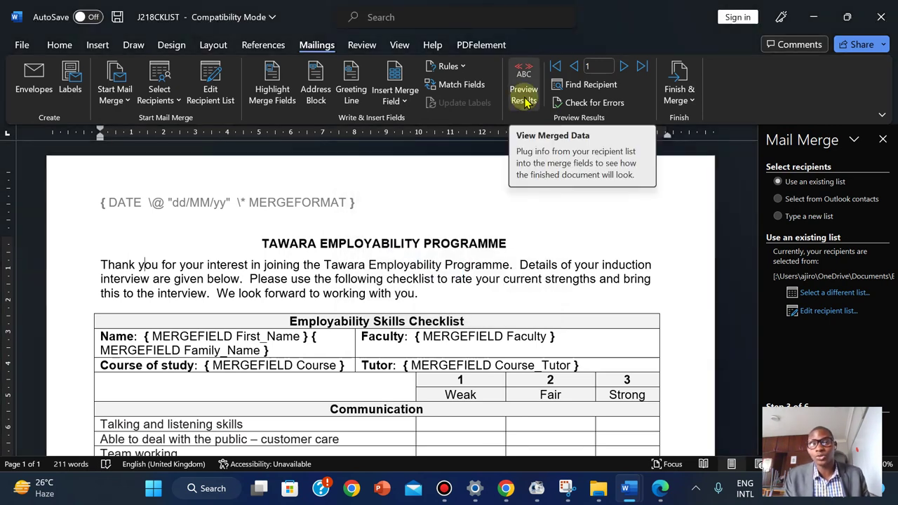
# Toggle Preview Results on and off, then go to the File backstage view.
pyautogui.click(524, 100)
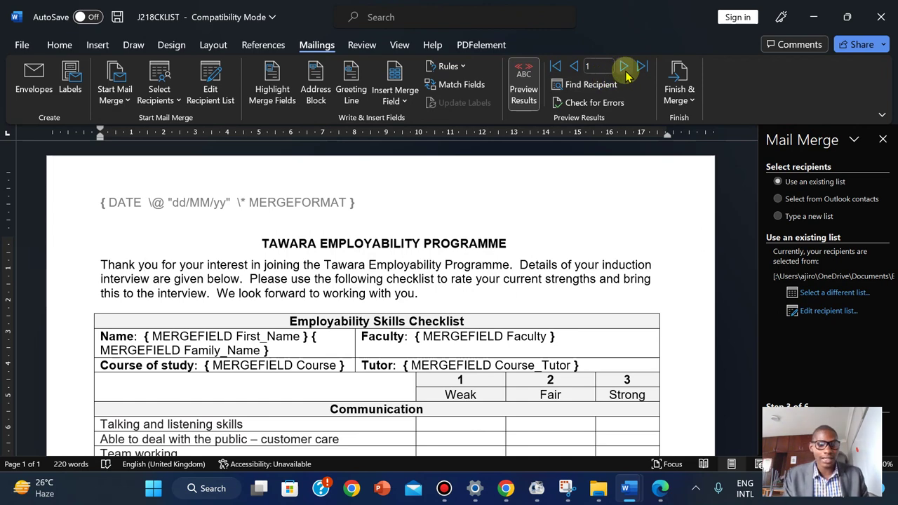
pyautogui.click(528, 83)
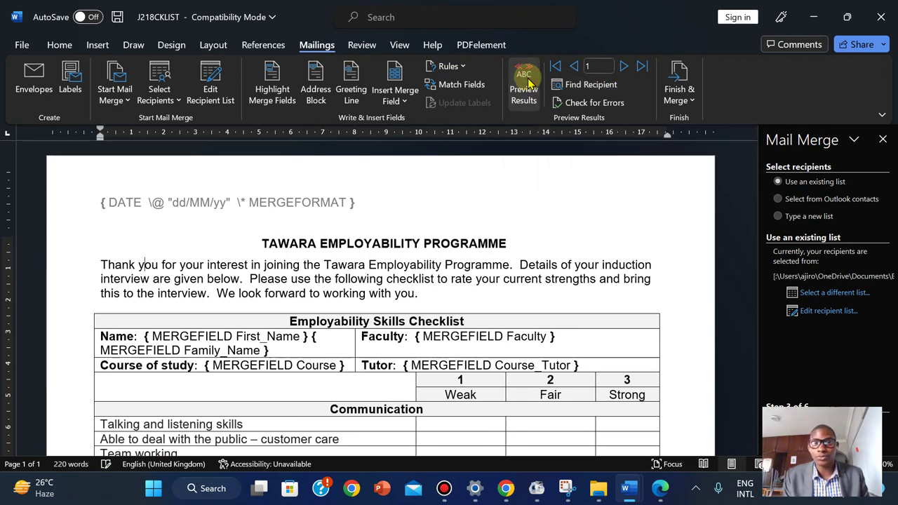
pyautogui.click(23, 46)
# In Word Options > Advanced, uncheck 'Show field codes instead of their values' and confirm.
pyautogui.click(53, 443)
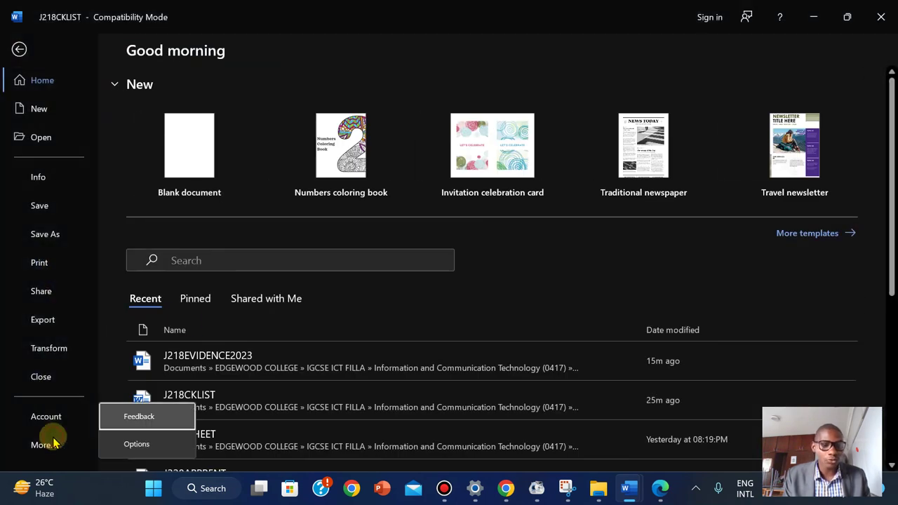
pyautogui.click(139, 446)
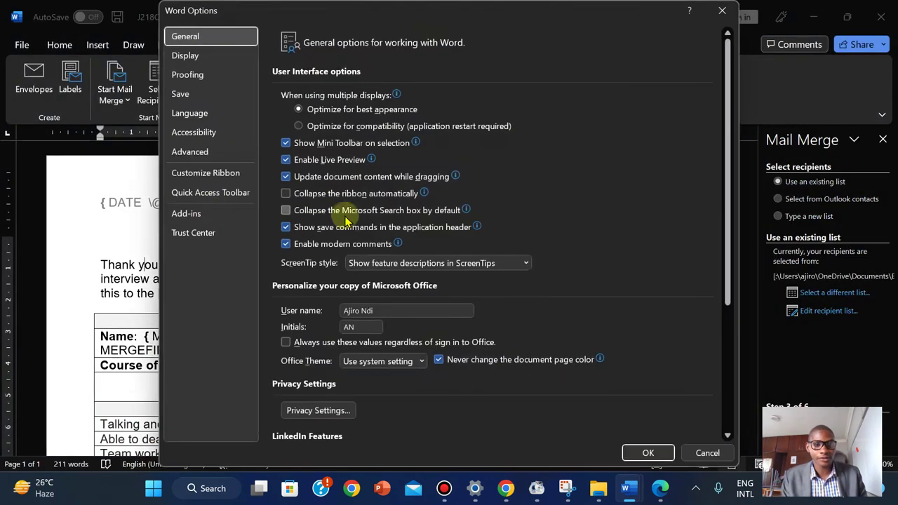
pyautogui.click(186, 149)
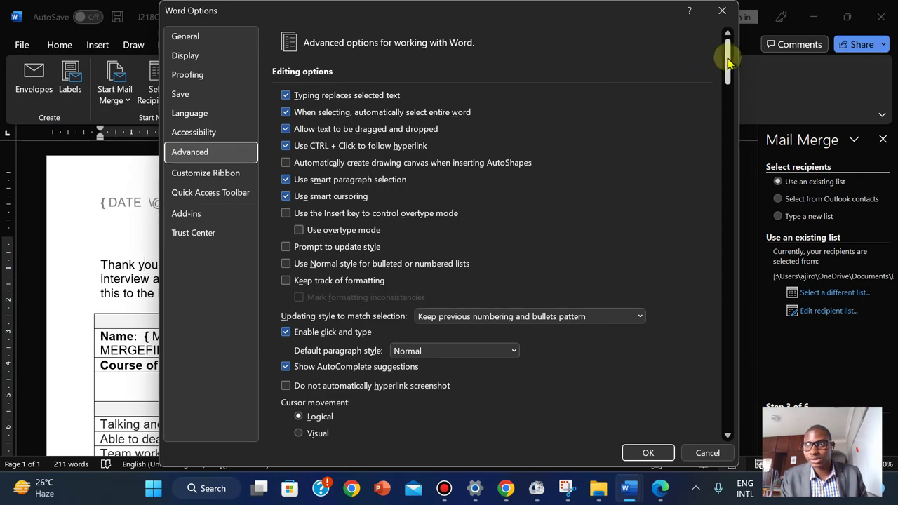
pyautogui.moveTo(728, 63); pyautogui.dragTo(727, 170)
pyautogui.click(286, 220)
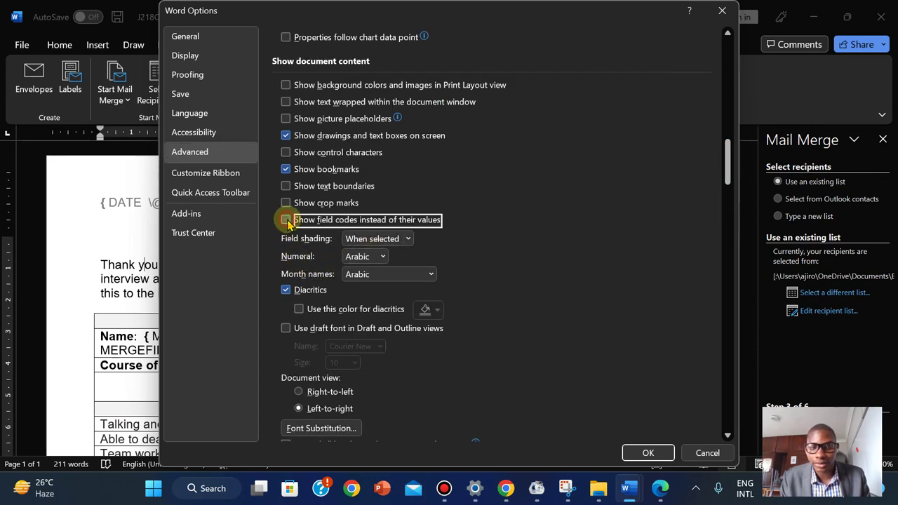
pyautogui.click(647, 452)
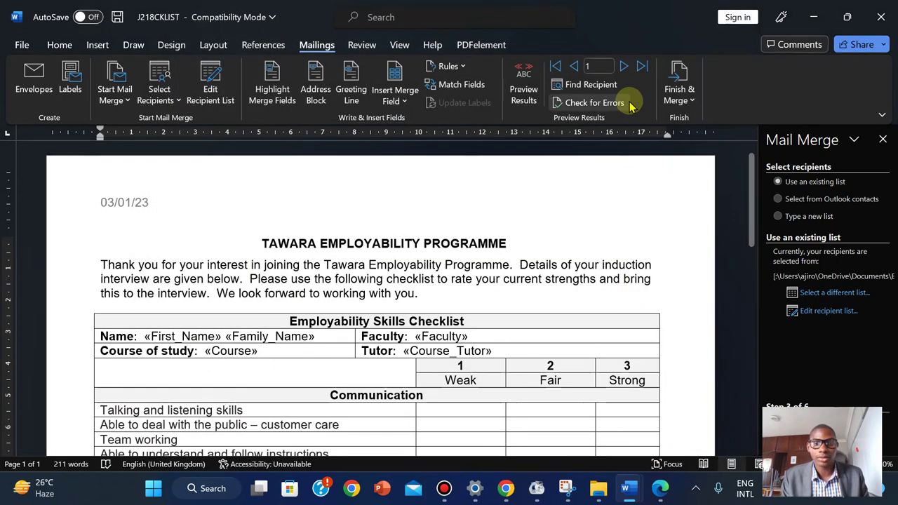
# Turn on Preview Results and step through to the third filtered record.
pyautogui.click(526, 91)
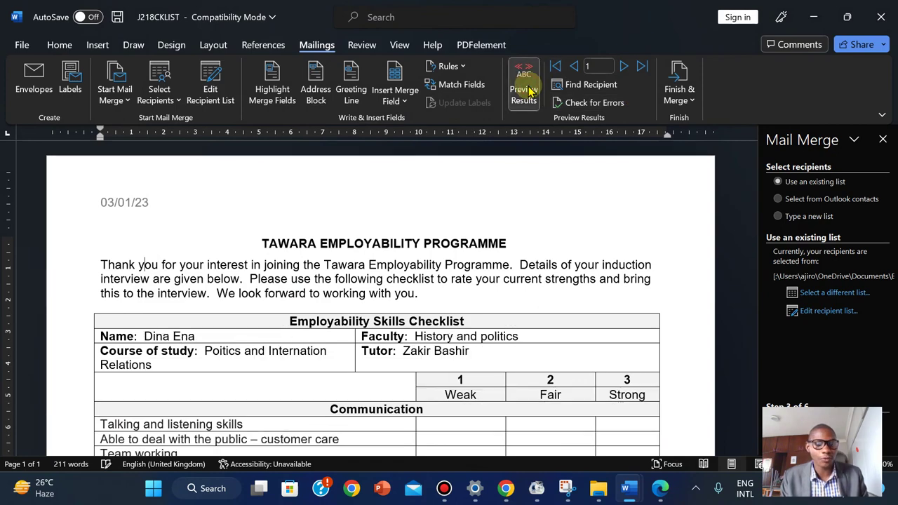
pyautogui.moveTo(756, 181); pyautogui.dragTo(762, 124)
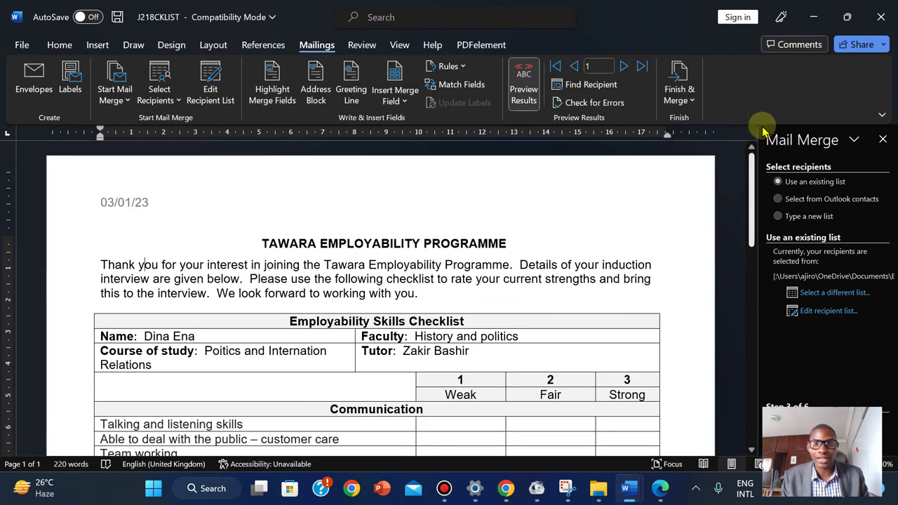
pyautogui.click(624, 65)
pyautogui.click(623, 65)
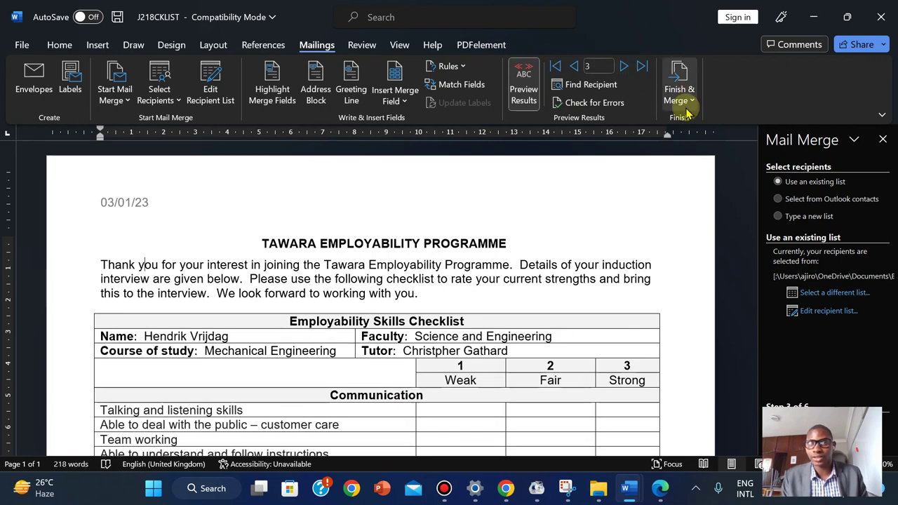
# Merge all records to Microsoft Print to PDF, saving the file as PRINTOUT 5.
pyautogui.click(678, 89)
pyautogui.click(695, 146)
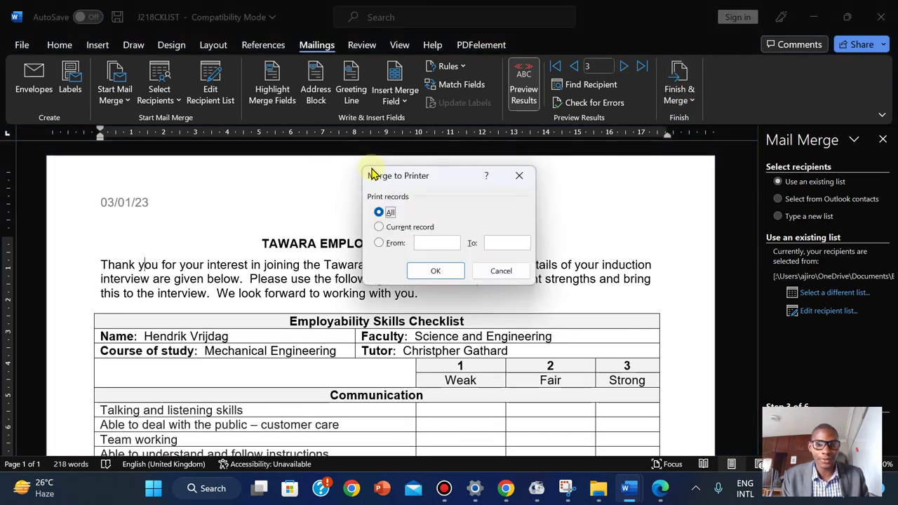
pyautogui.click(426, 272)
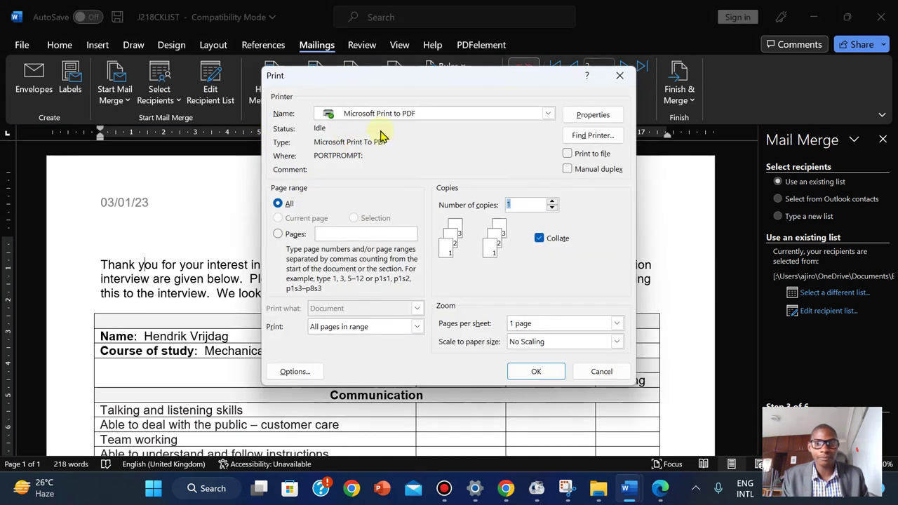
pyautogui.click(549, 377)
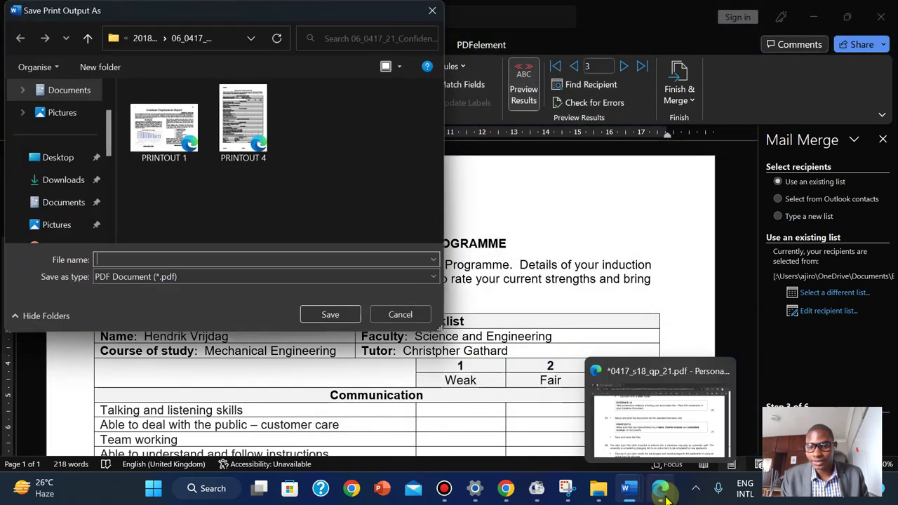
pyautogui.click(663, 491)
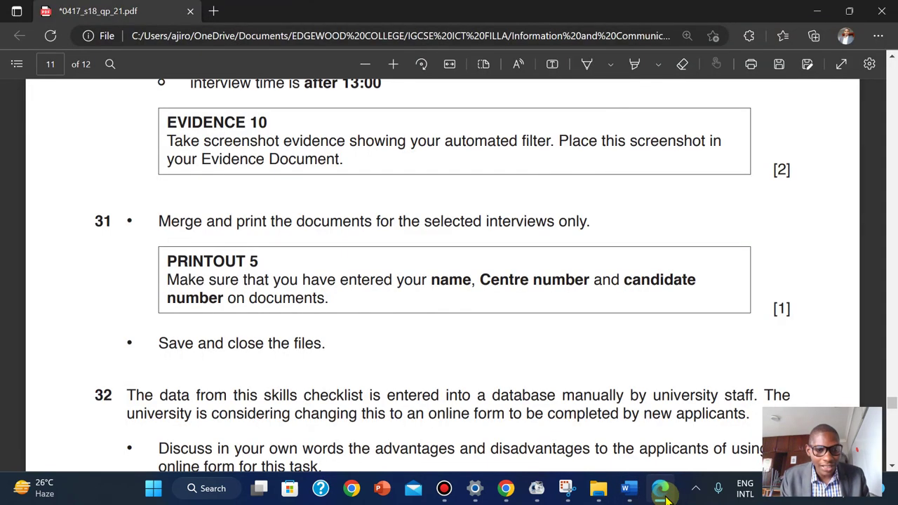
pyautogui.click(663, 491)
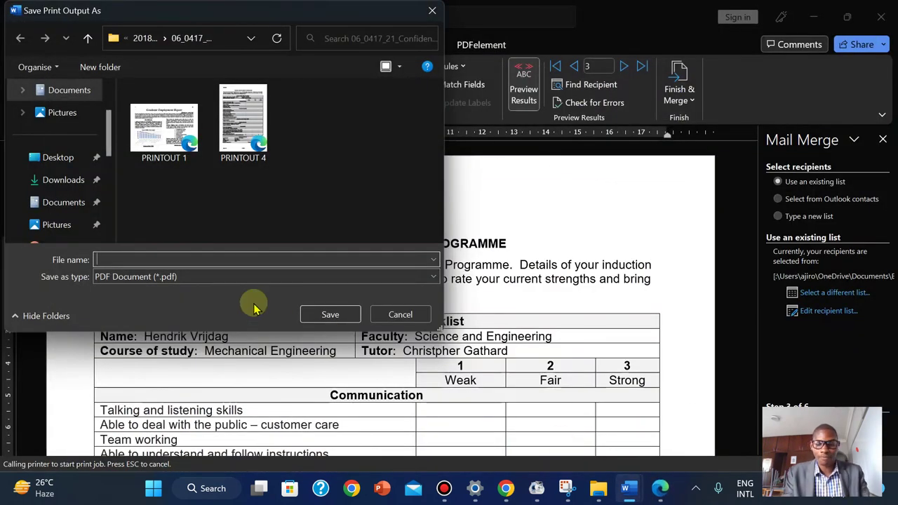
pyautogui.write('PRINTOU')
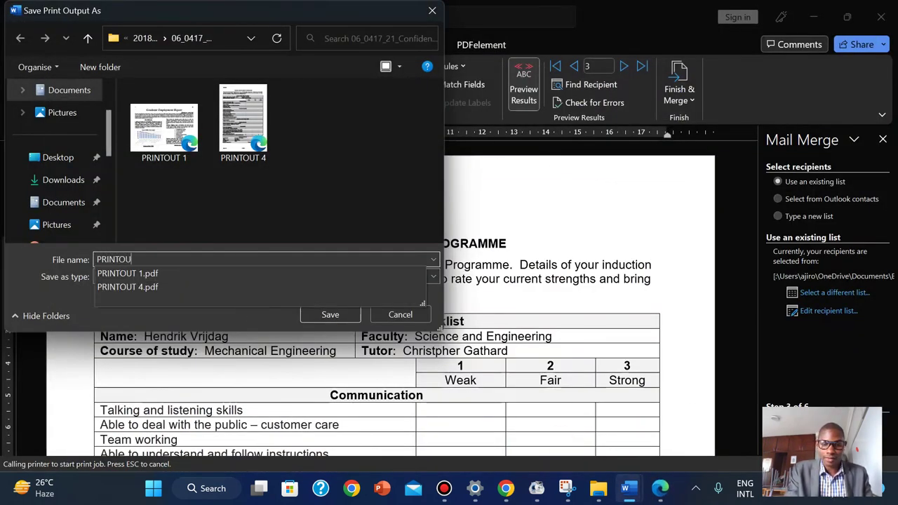
pyautogui.write('T 5')
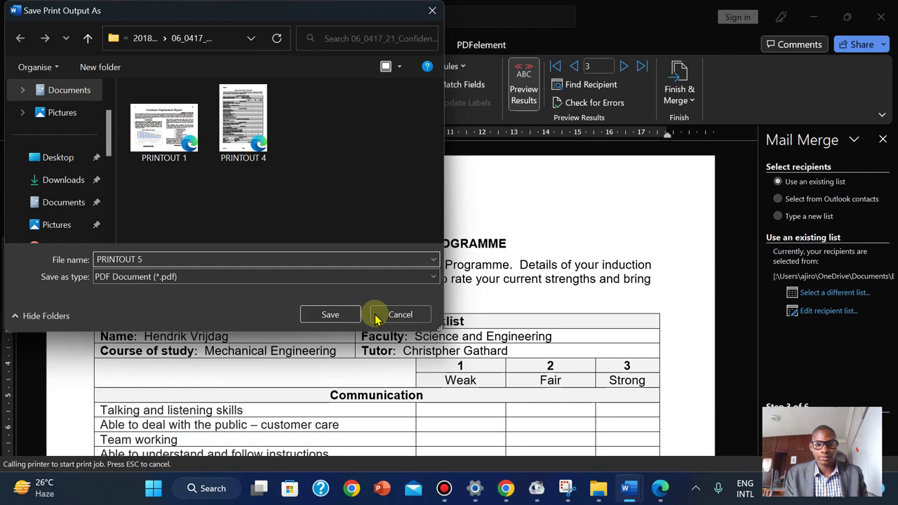
pyautogui.click(339, 314)
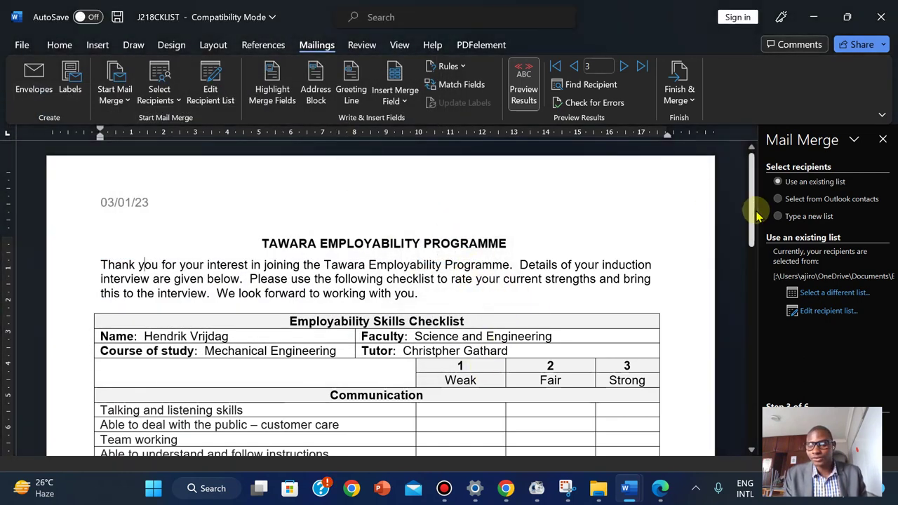
# Switch to the exam paper and scroll down to question 32's Evidence 11.
pyautogui.moveTo(751, 206); pyautogui.dragTo(733, 240)
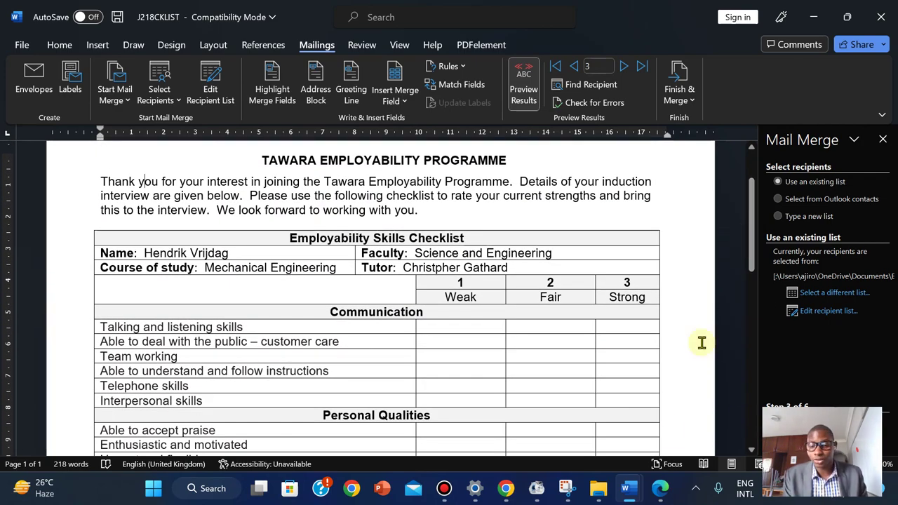
pyautogui.click(659, 491)
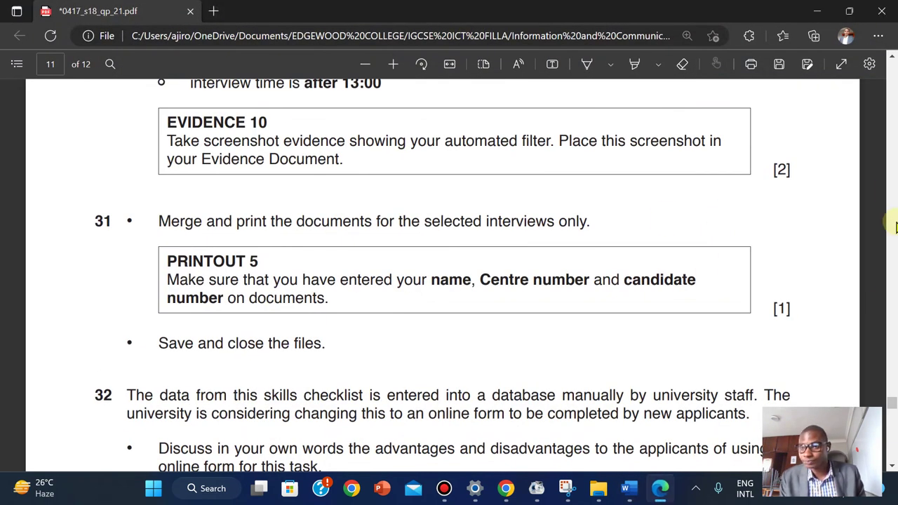
pyautogui.scroll(-3, 892, 410)
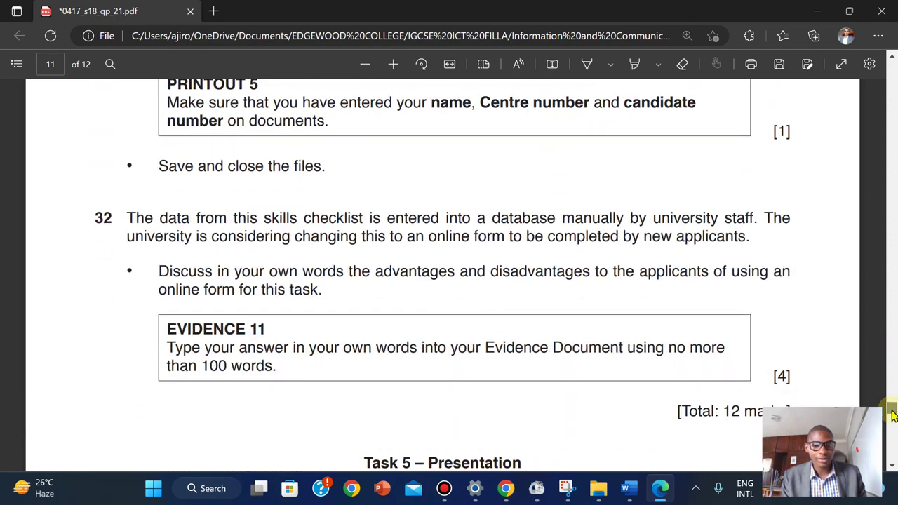
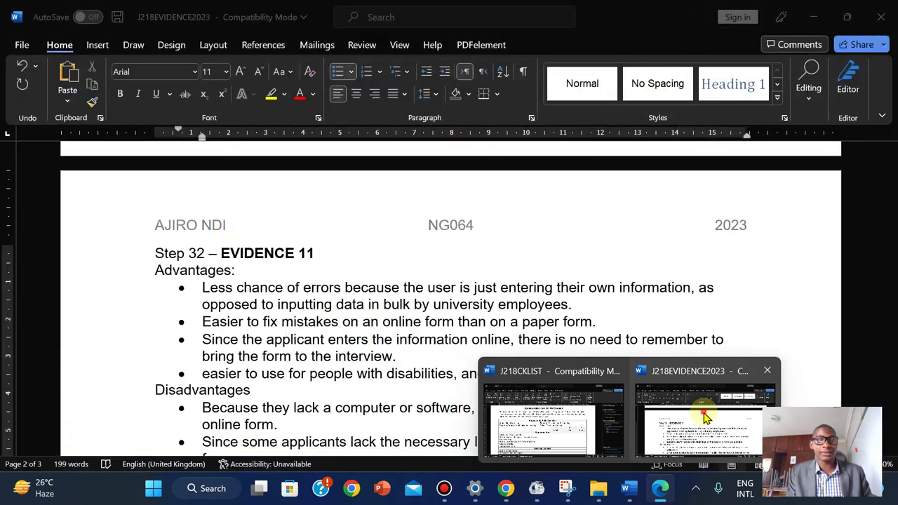
# Restore the J218EVIDENCE2023 document window from the Word taskbar preview.
pyautogui.click(702, 414)
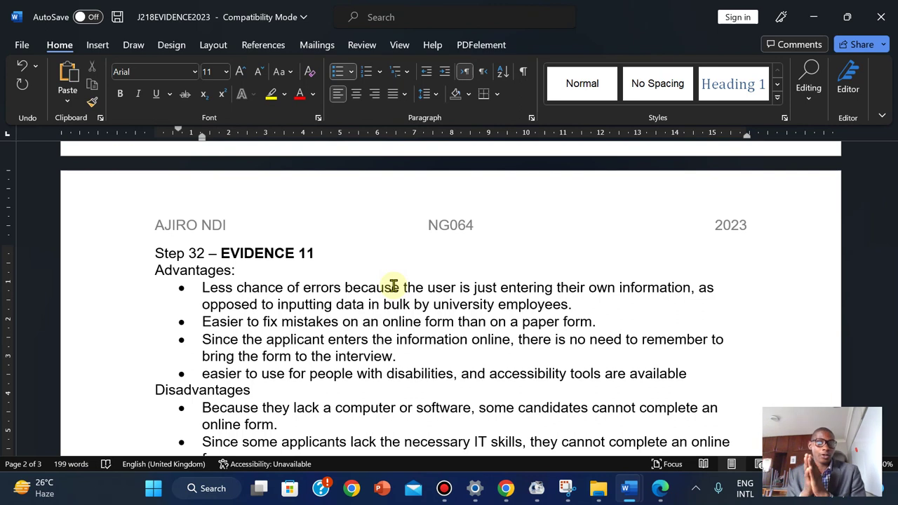
pyautogui.click(354, 310)
pyautogui.press('Down')
pyautogui.press('Down')
pyautogui.press('Down')
pyautogui.press('Down')
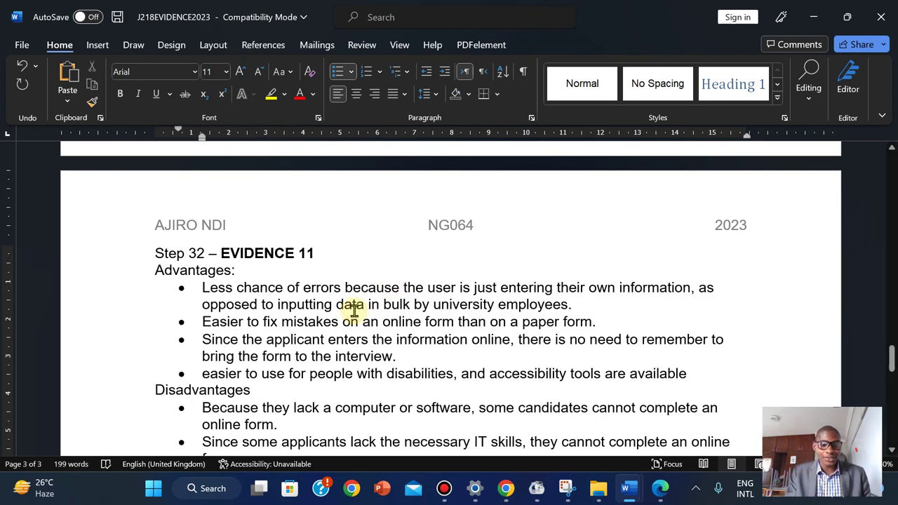
pyautogui.scroll(-2, 354, 309)
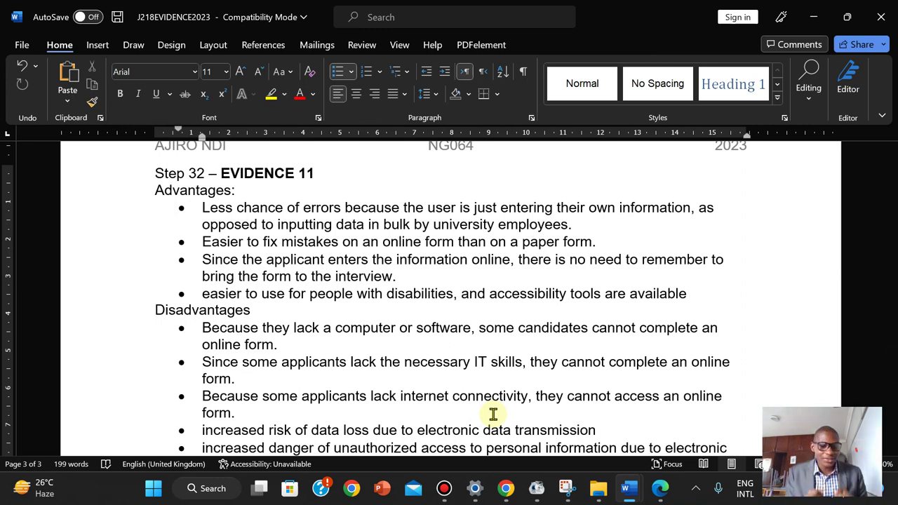
pyautogui.click(451, 397)
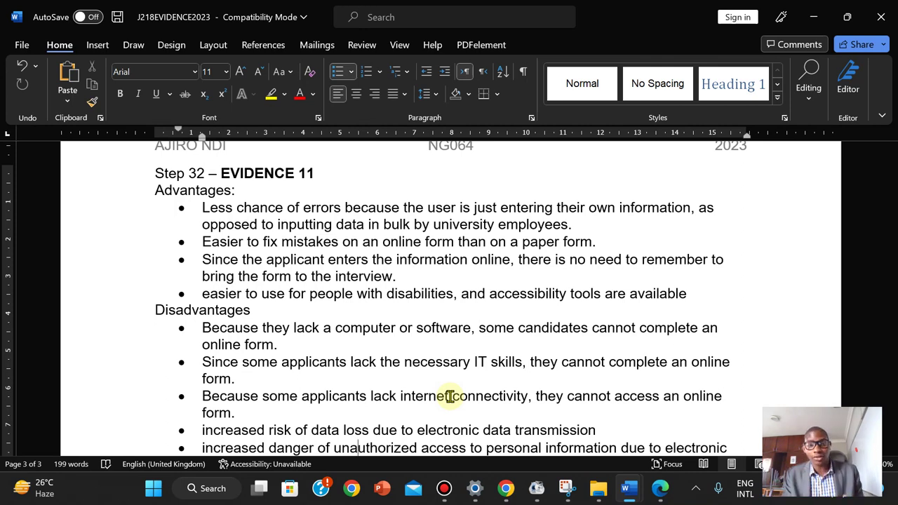
pyautogui.click(661, 490)
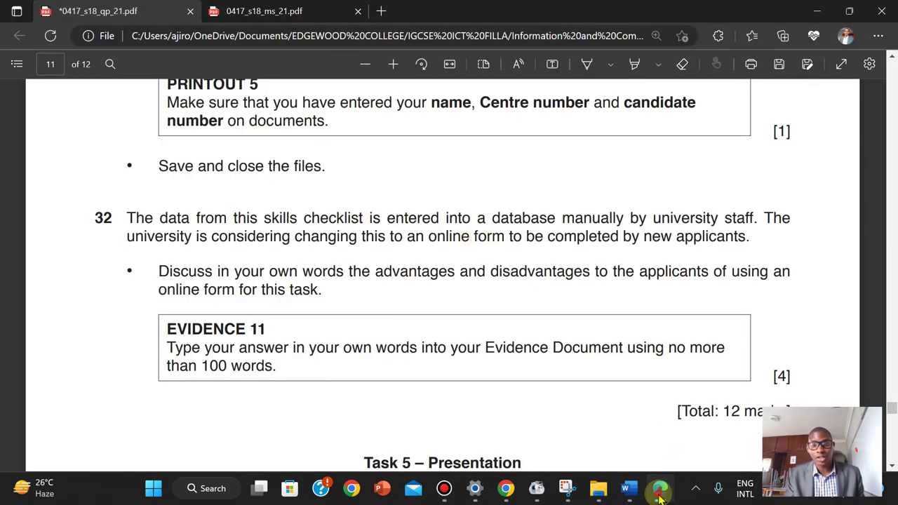
pyautogui.click(660, 494)
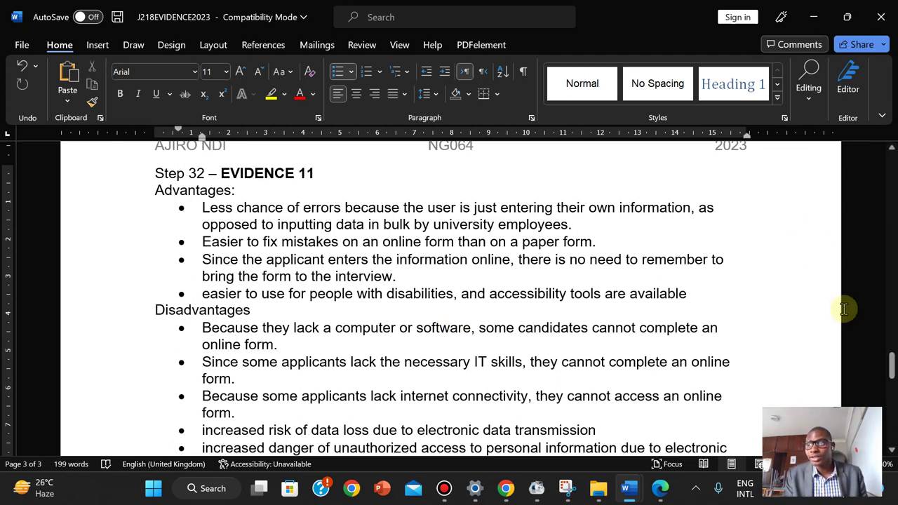
pyautogui.scroll(-2, 891, 379)
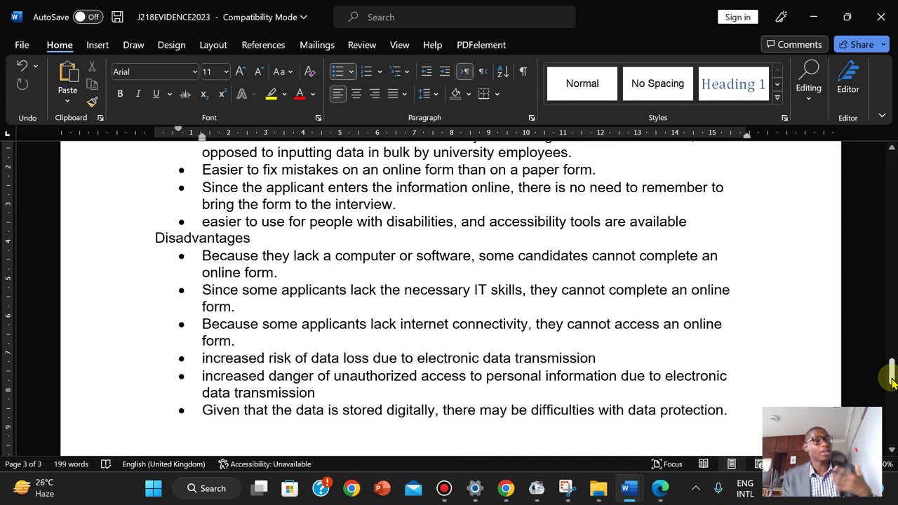
pyautogui.moveTo(891, 379)
pyautogui.mouseDown()
pyautogui.moveTo(890, 390)
pyautogui.moveTo(889, 377)
pyautogui.mouseUp()
# Restore the 0417_s18_qp_21 exam paper in Edge at question 32's EVIDENCE 11 box.
pyautogui.moveTo(660, 487)
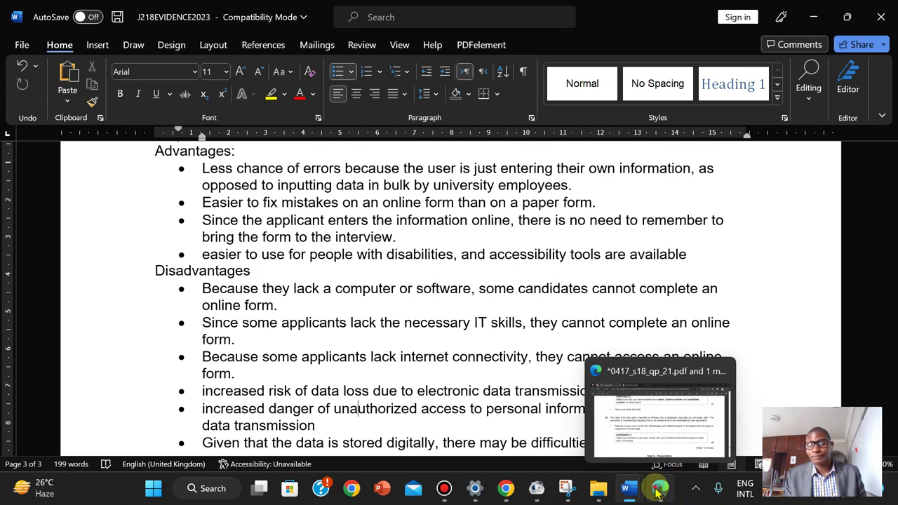
pyautogui.click(691, 459)
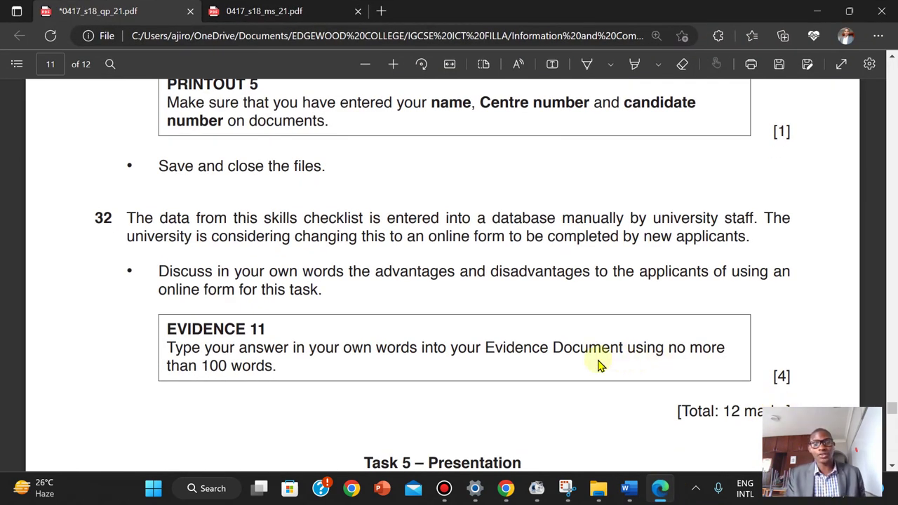